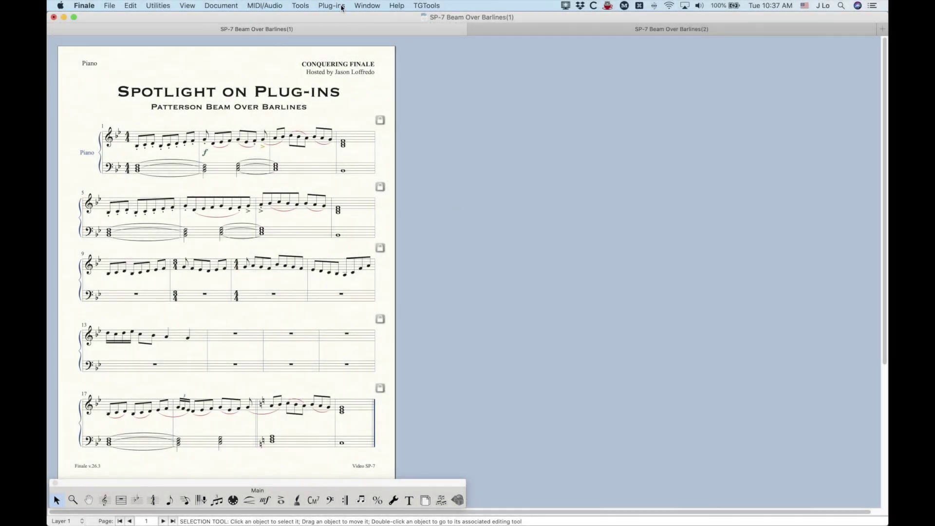
left_click(333, 4)
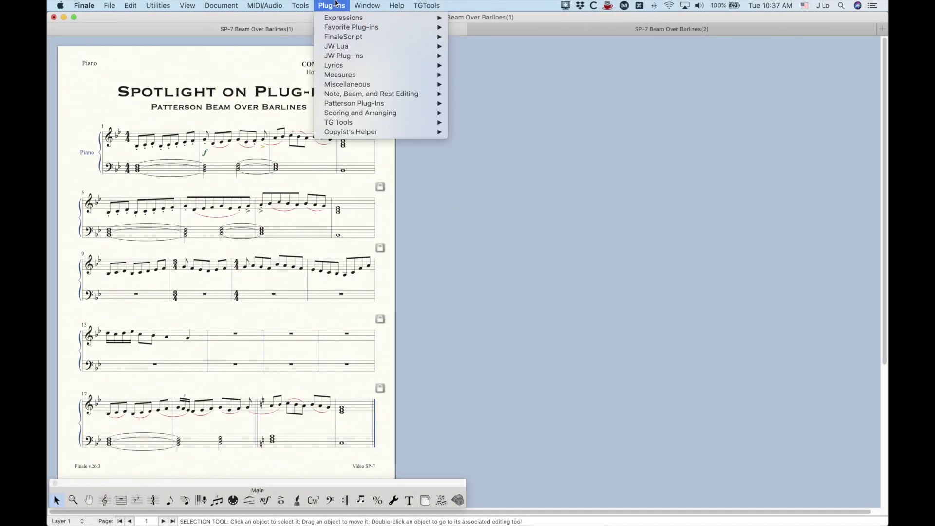
mouse_move(340, 98)
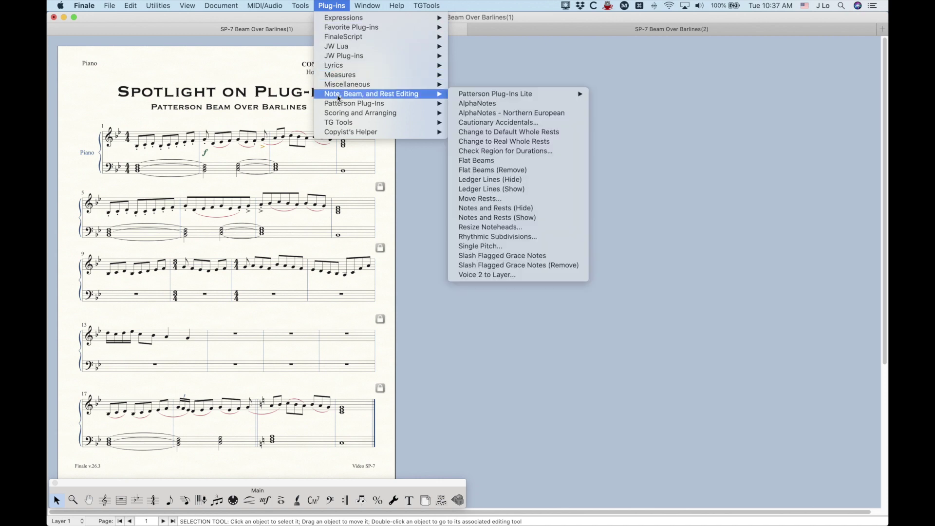
mouse_move(495, 99)
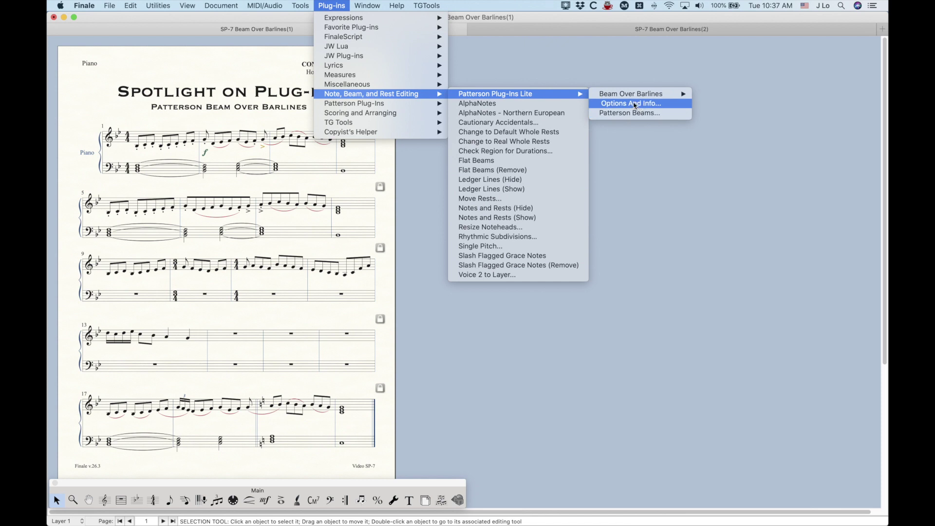
mouse_move(630, 96)
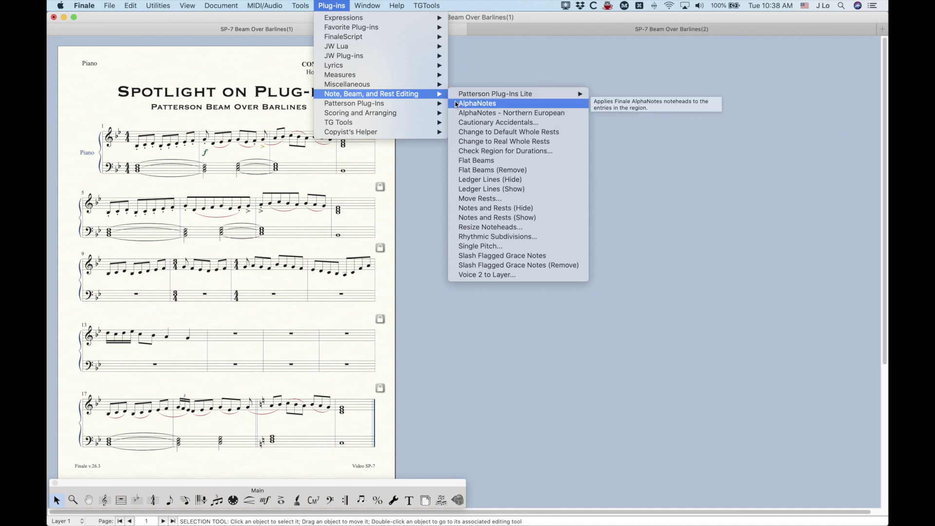
left_click(338, 3)
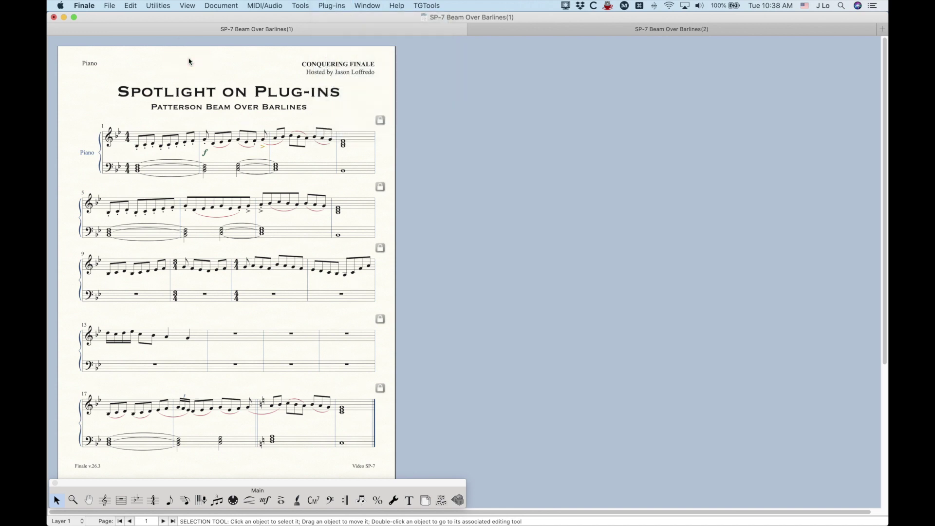
- Toggle the beam between the first two treble notes of measure 2 on and off again in Speedy Entry
key("super+equal")
key("super+equal")
key("super+equal")
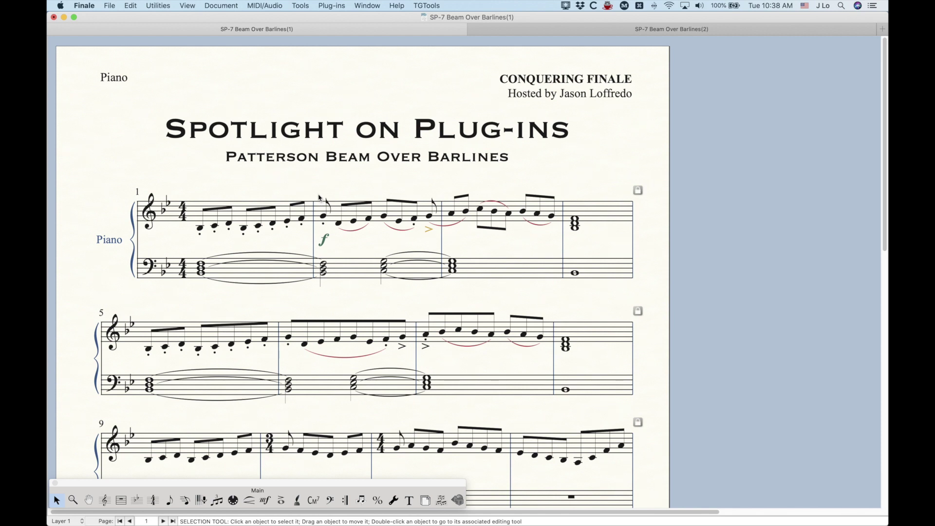
left_click(185, 500)
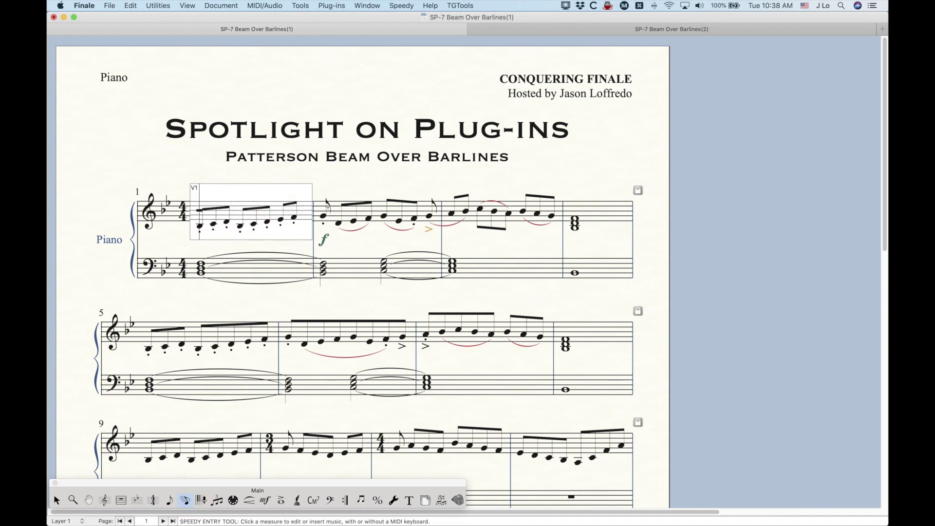
left_click(377, 209)
key("slash")
key("slash")
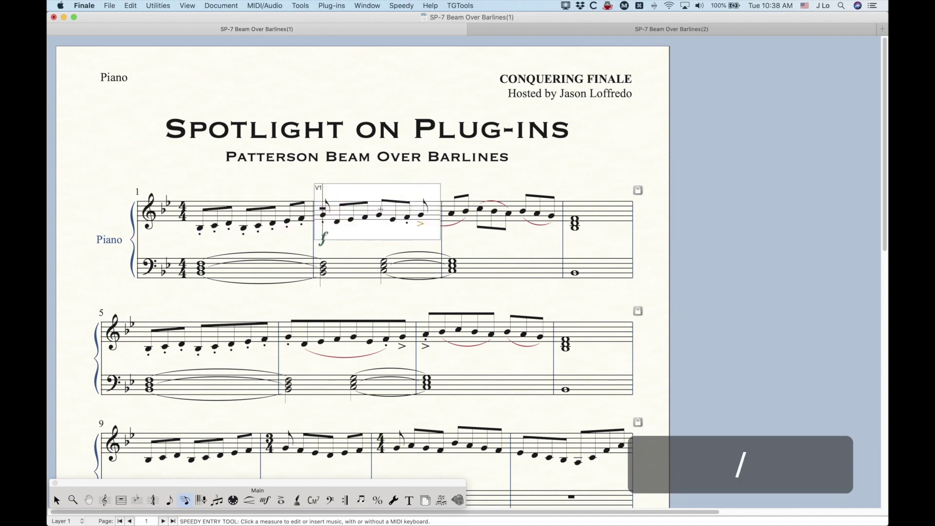
left_click(265, 184)
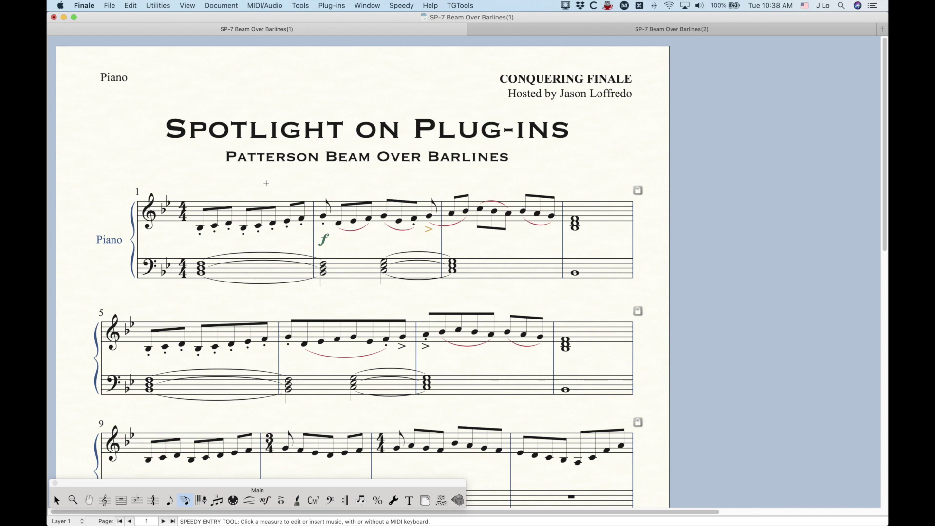
key("Escape")
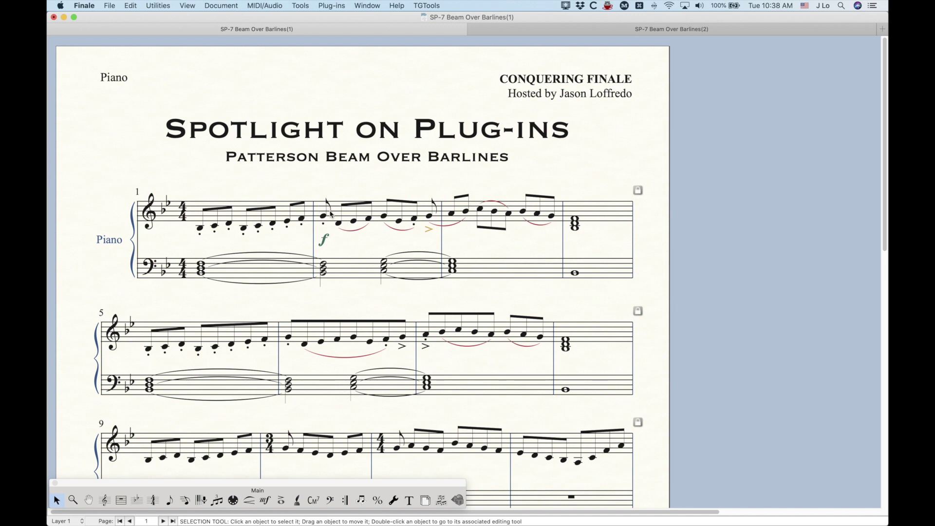
- Create beams over the barlines across treble measures 1 to 3 with the Patterson Beam Over Barlines plug-in
left_click(263, 211)
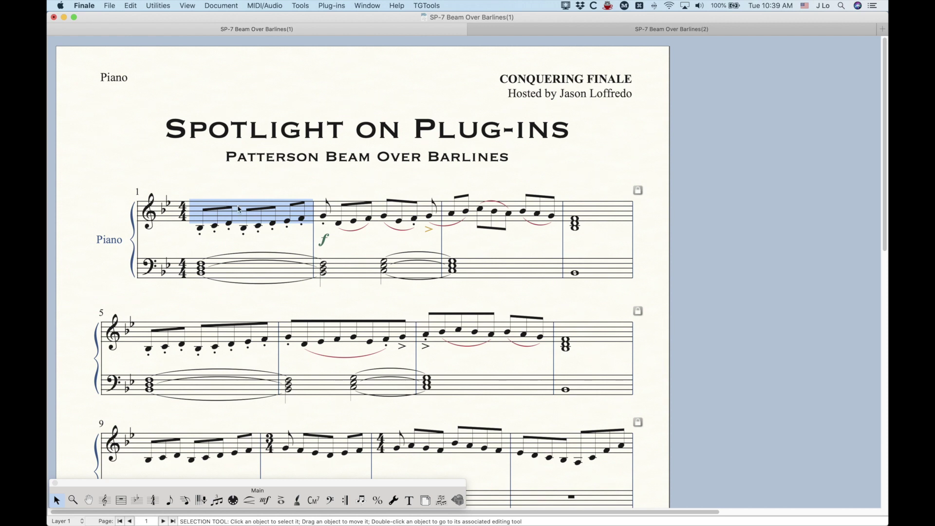
left_click(393, 218, "shift")
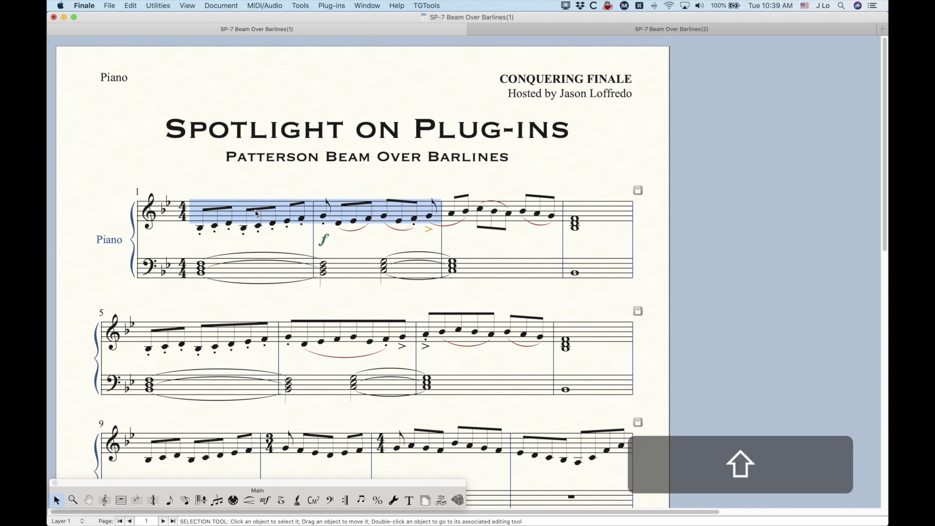
left_click(394, 218, "shift")
left_click(419, 217, "shift")
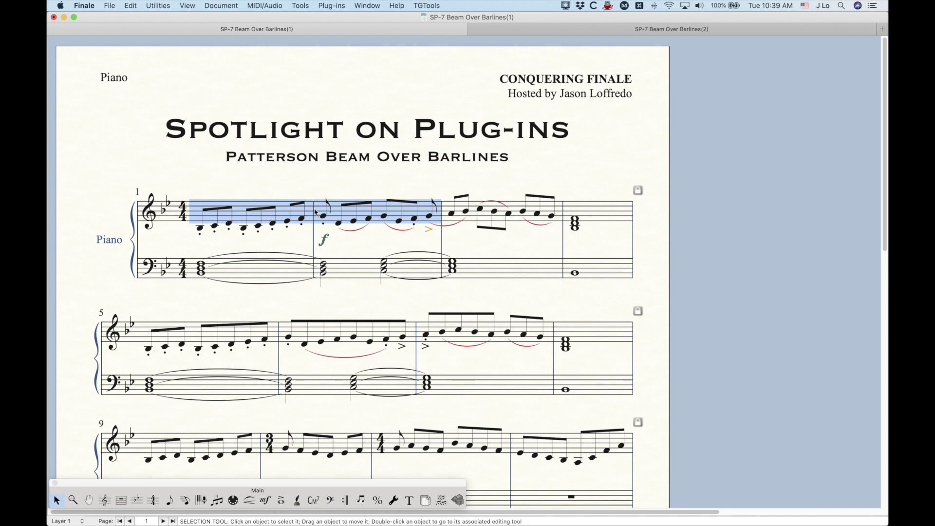
key("shift")
left_click(516, 220, "shift")
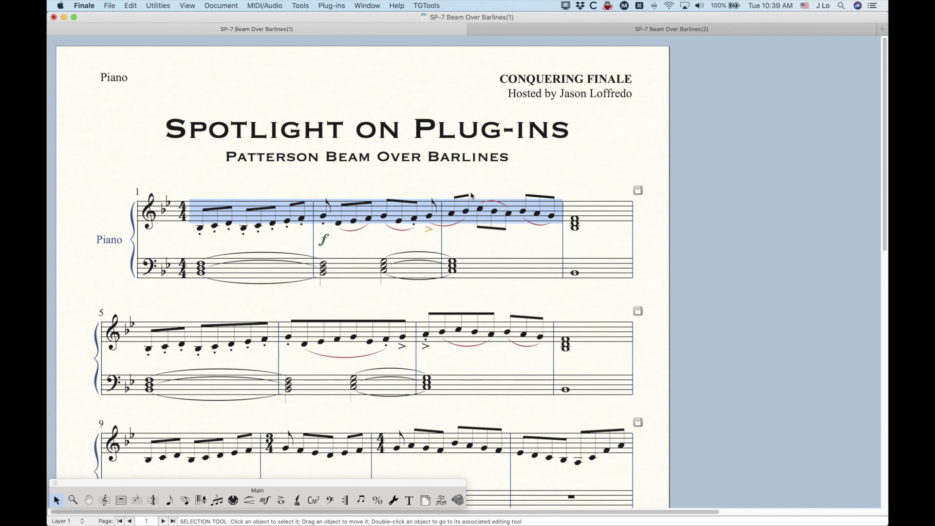
left_click(331, 5)
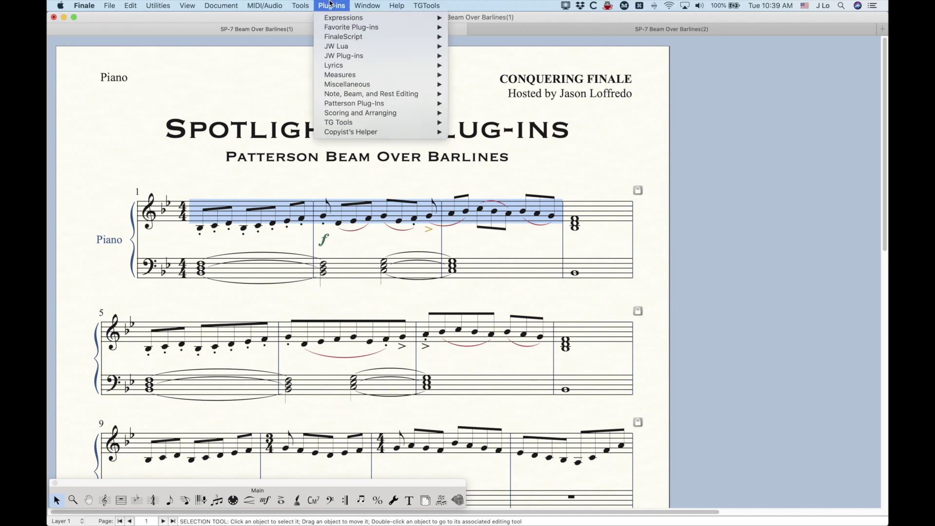
mouse_move(345, 93)
mouse_move(501, 97)
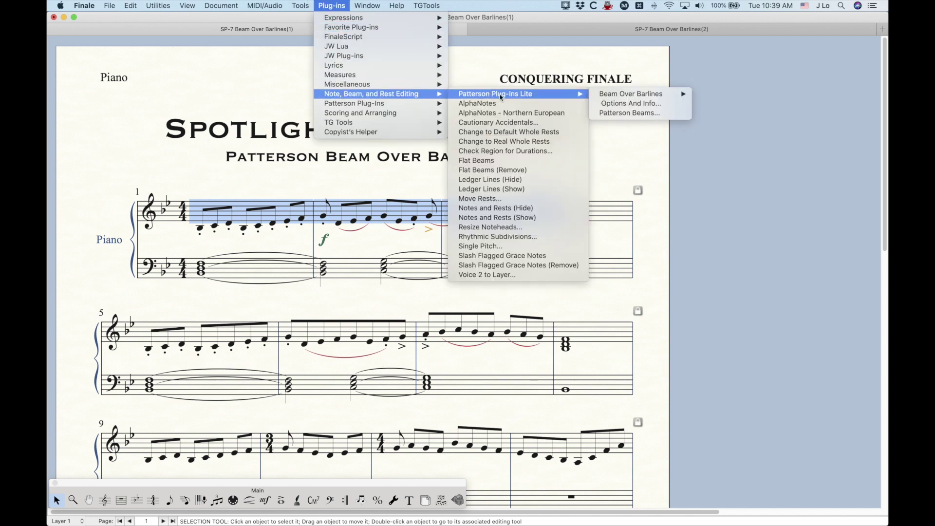
mouse_move(633, 100)
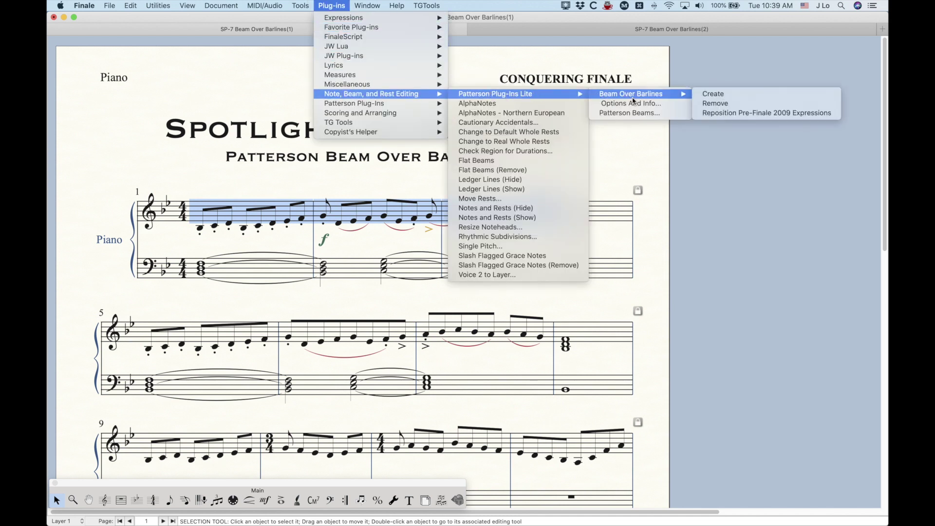
left_click(701, 94)
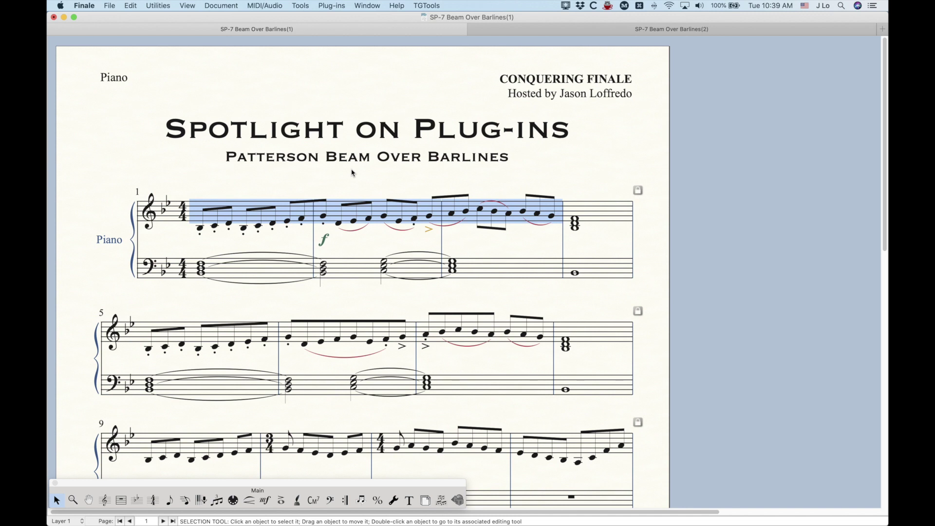
- Remove the beams over barlines from treble measures 1 to 3 with the Patterson plug-in and clear the selection
left_click(325, 5)
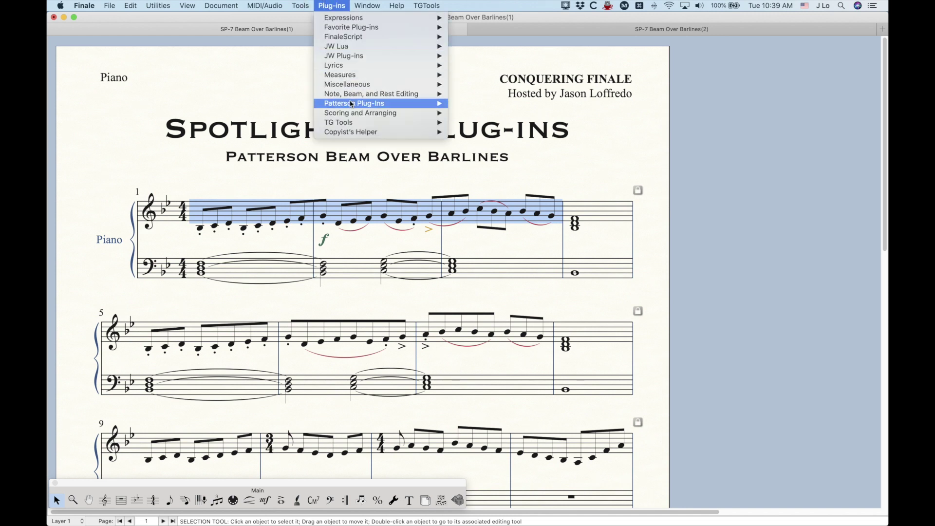
mouse_move(352, 95)
mouse_move(484, 95)
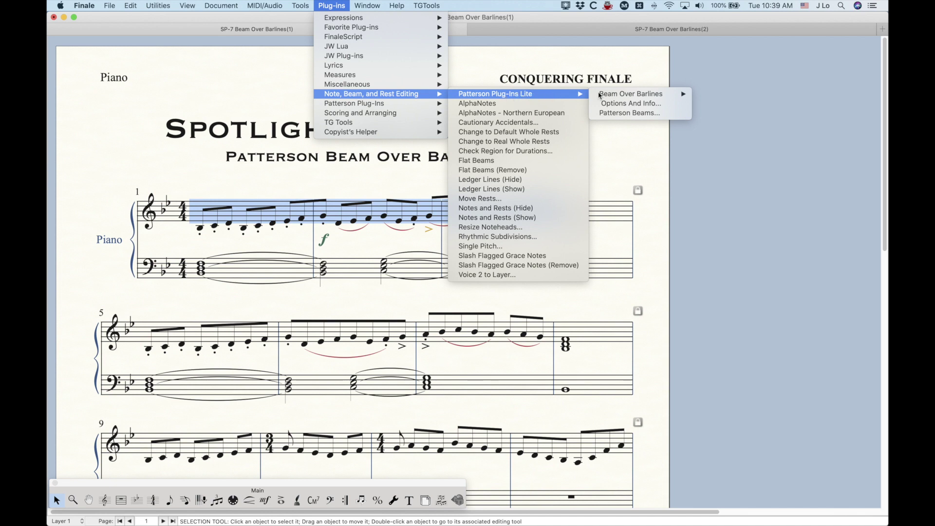
mouse_move(603, 94)
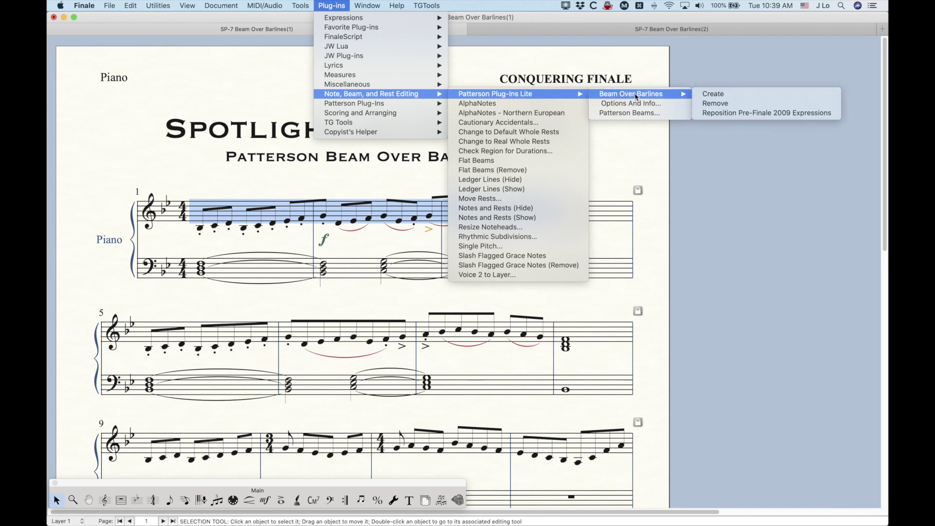
left_click(724, 104)
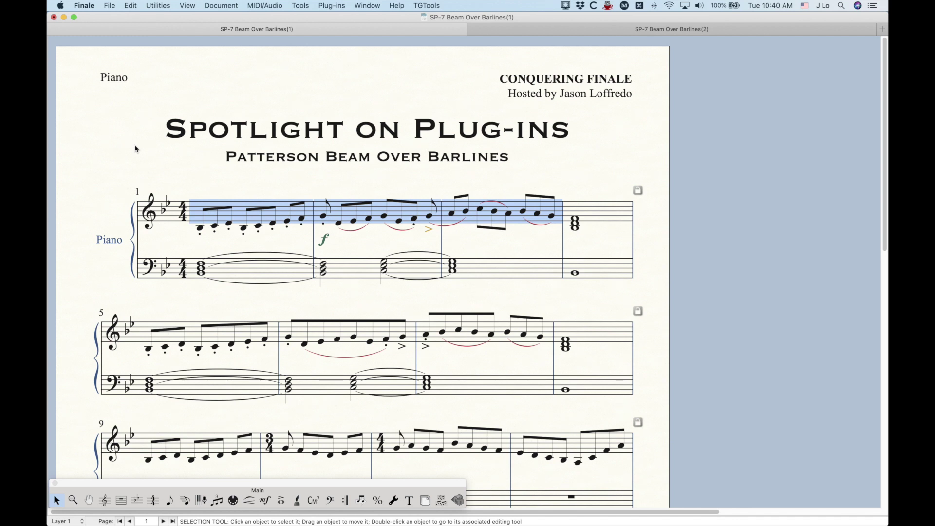
left_click(151, 158)
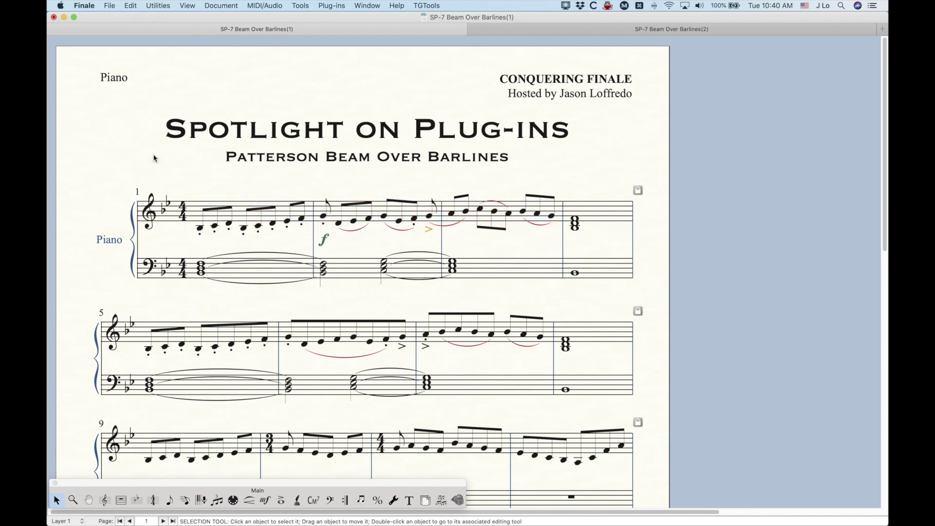
- Join the first treble eighth note of measure 2 to the beamed group after it using Speedy Entry
left_click(281, 205)
left_click(353, 214, "shift")
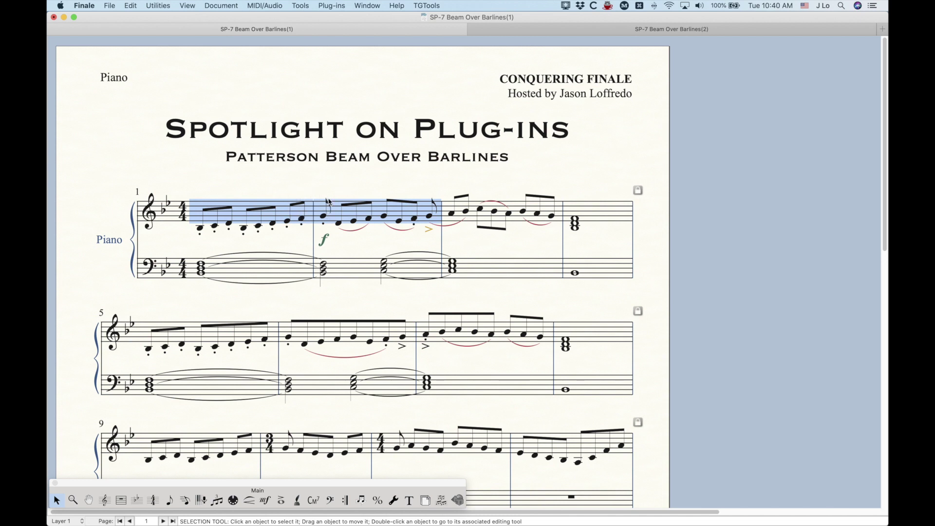
left_click(184, 500)
left_click(340, 208)
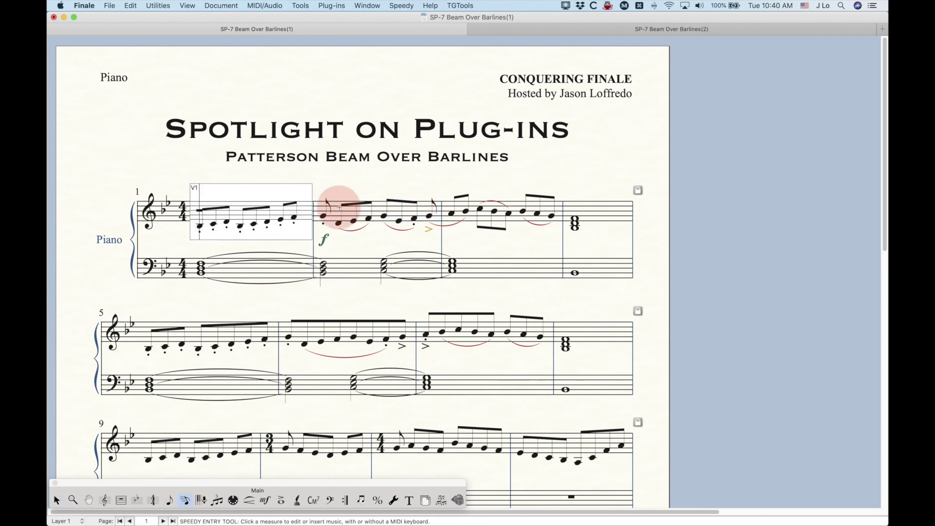
key("slash")
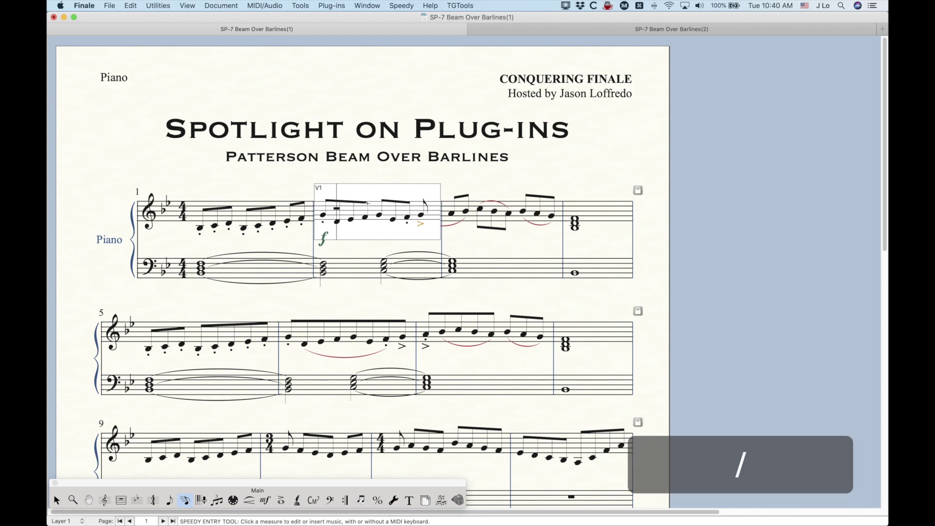
left_click(237, 179)
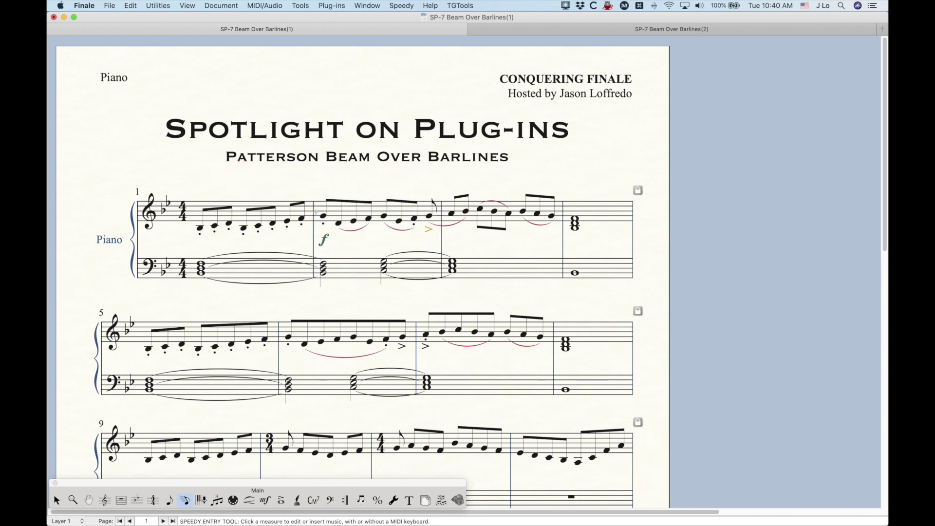
key("Escape")
- Create a beam over the barline between treble measures 1 and 2 with the Beam Over Barlines plug-in
left_click(281, 219)
left_click(351, 221, "shift")
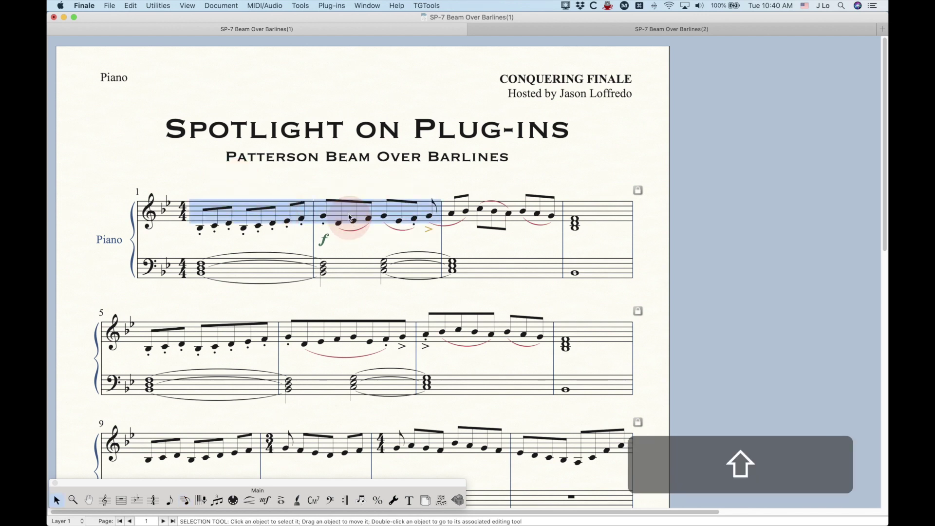
left_click(331, 5)
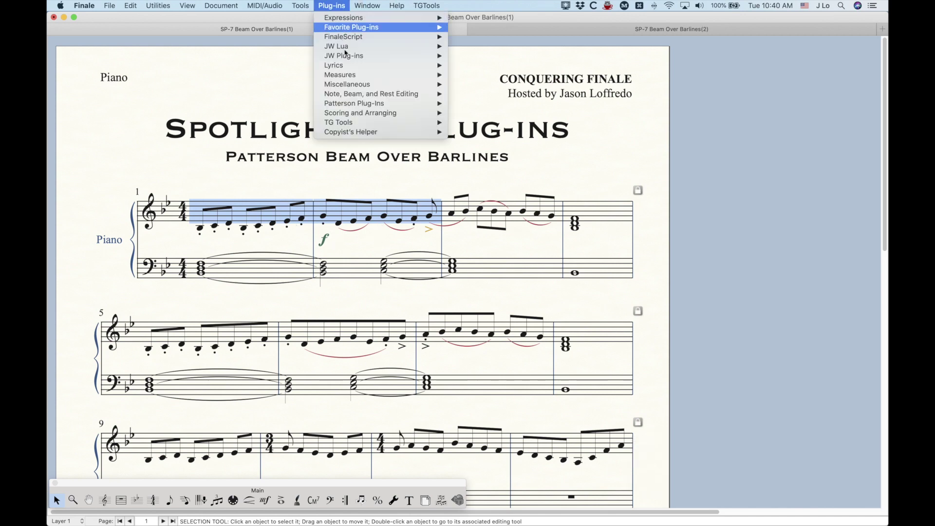
mouse_move(360, 94)
mouse_move(480, 98)
mouse_move(648, 93)
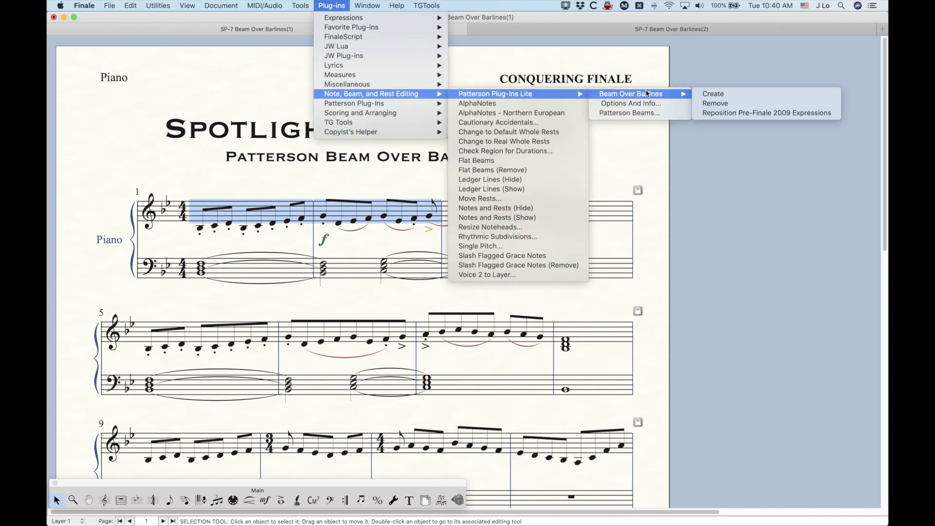
left_click(711, 94)
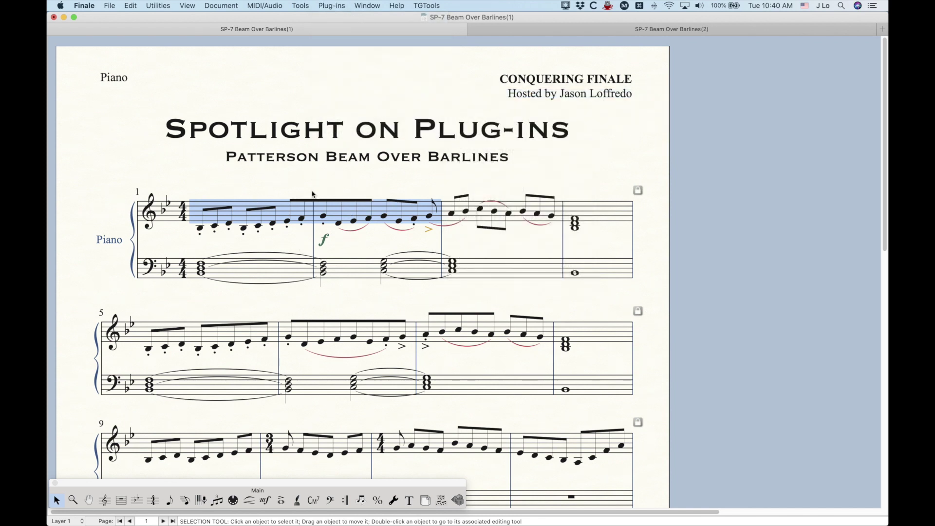
- Undo the beam over the barline and the beam join on the first note of measure 2
key("super+z")
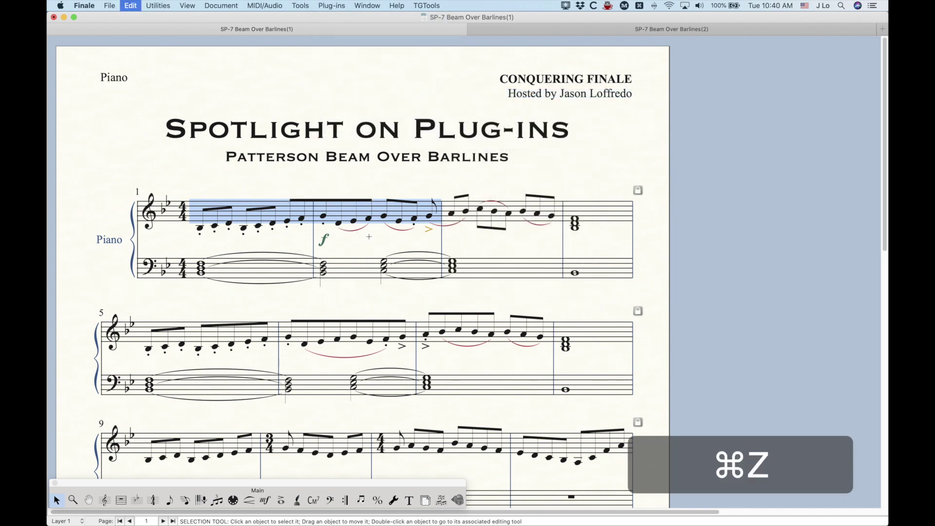
key("super+z")
key("super+z")
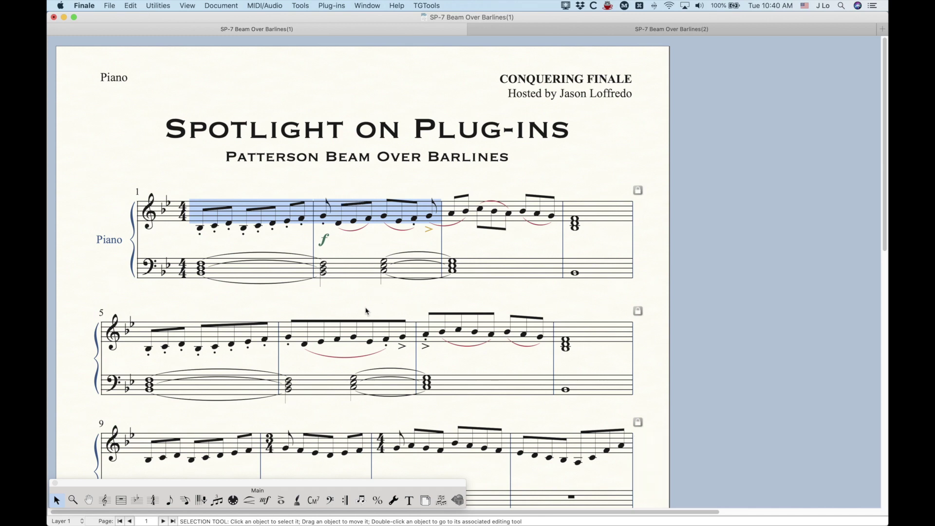
- Create beams over the barlines across treble measures 5 to 7 with the Patterson Beam Over Barlines plug-in
scroll(370, 310, "down", 3)
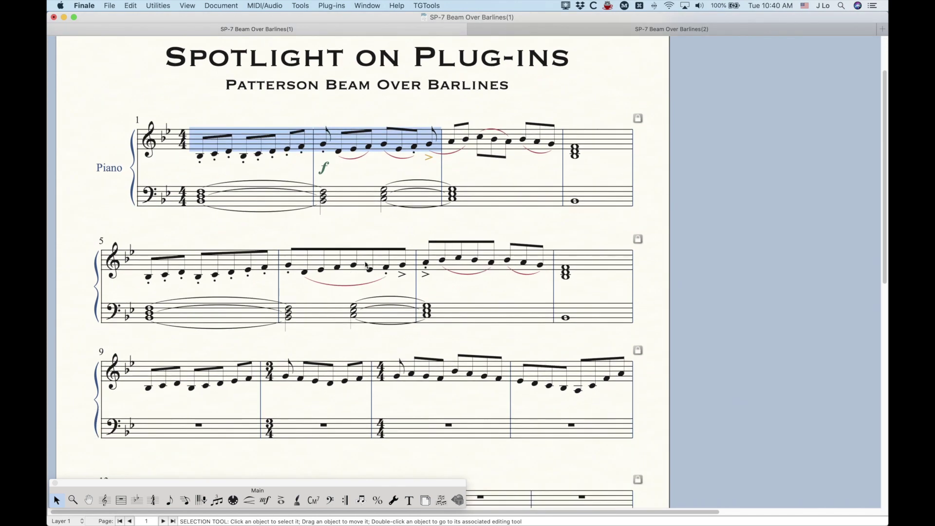
left_click(366, 266)
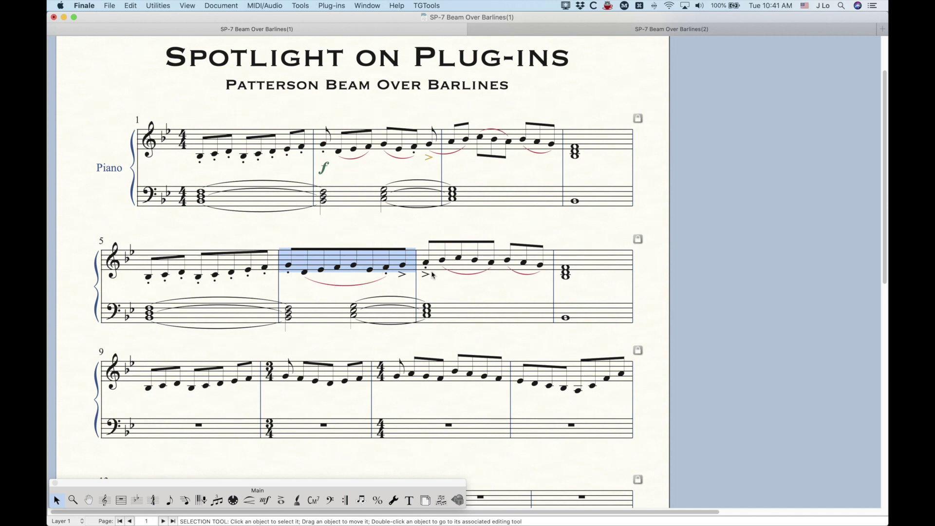
left_click(241, 261, "shift")
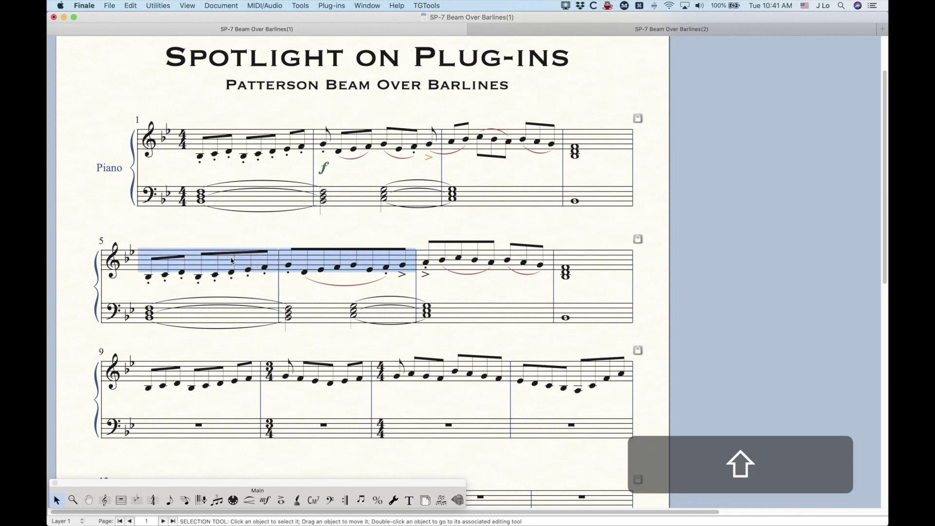
left_click(500, 267, "shift")
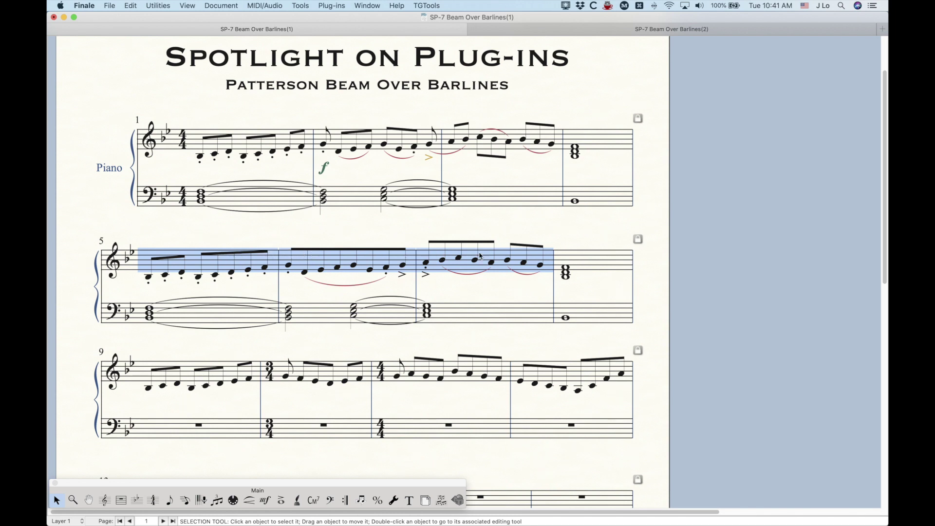
left_click(331, 5)
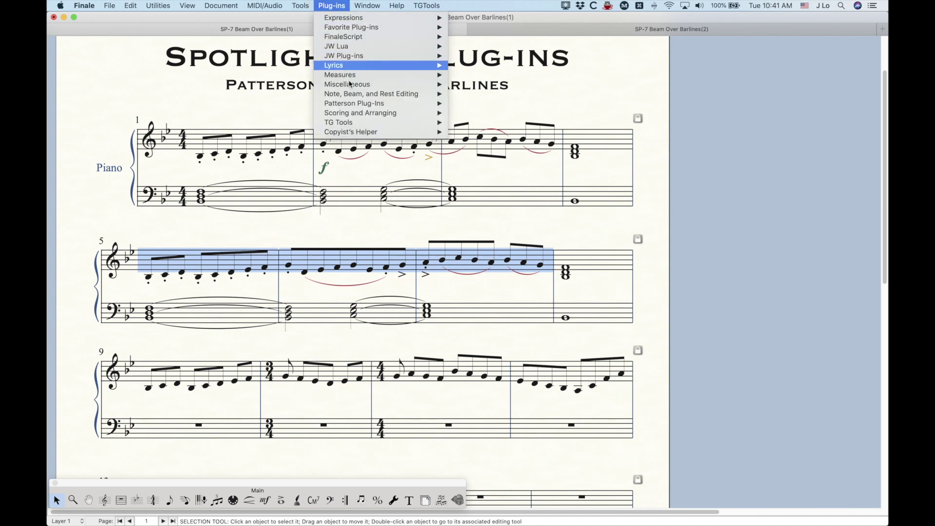
mouse_move(350, 97)
mouse_move(489, 94)
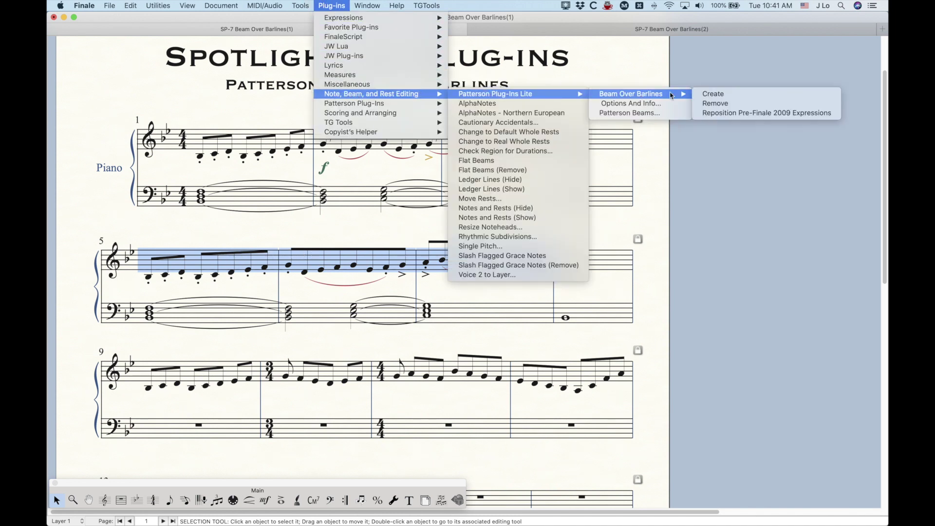
left_click(710, 93)
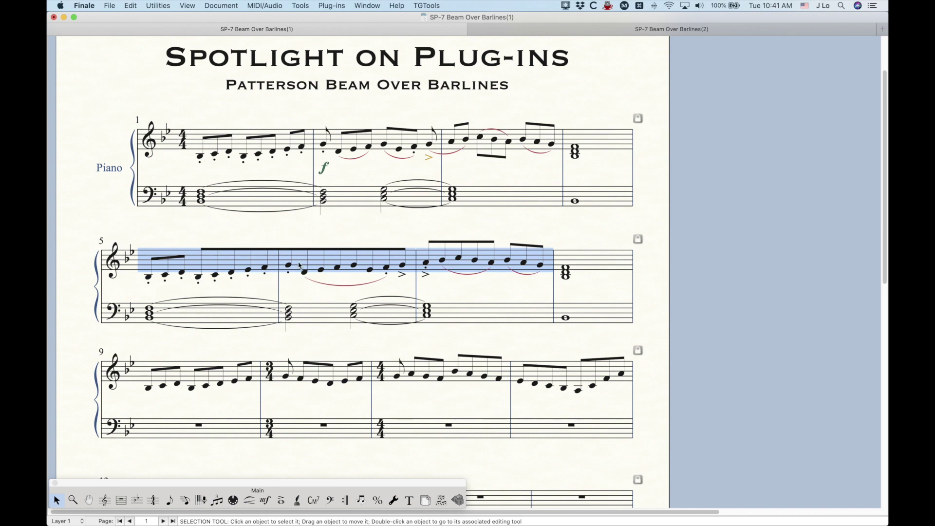
- Create beams over the barlines across treble measures 9 to 11, including the 3/4 and 4/4 time changes, with the Beam Over Barlines plug-in
scroll(321, 285, "down", 4)
scroll(322, 284, "down", 1)
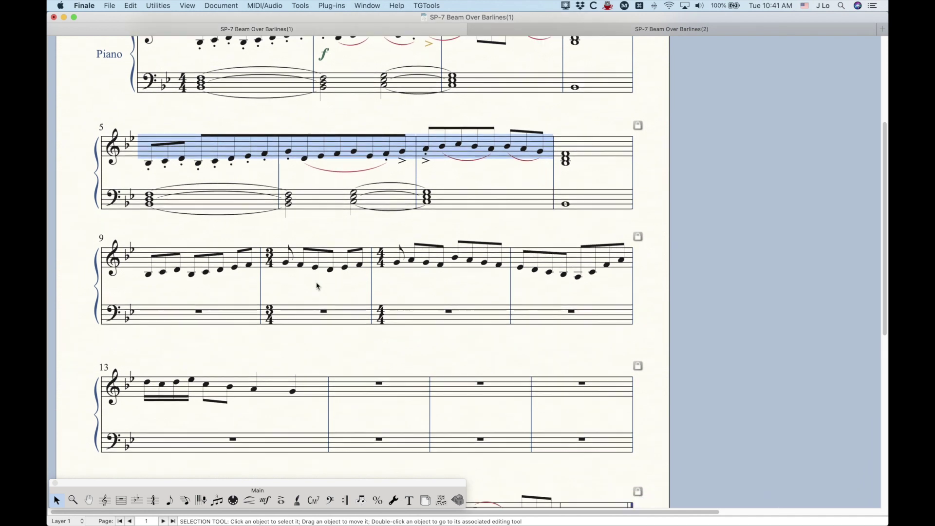
left_click(226, 259)
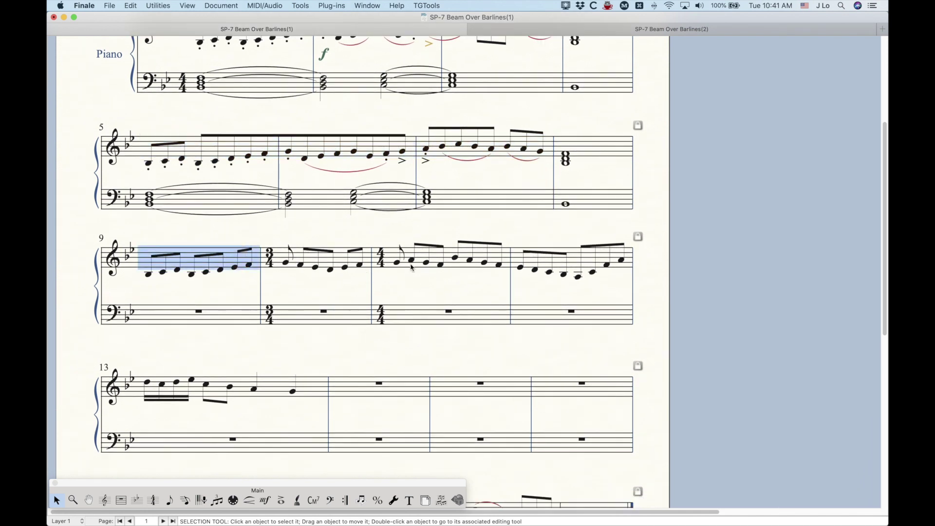
left_click(401, 266, "shift")
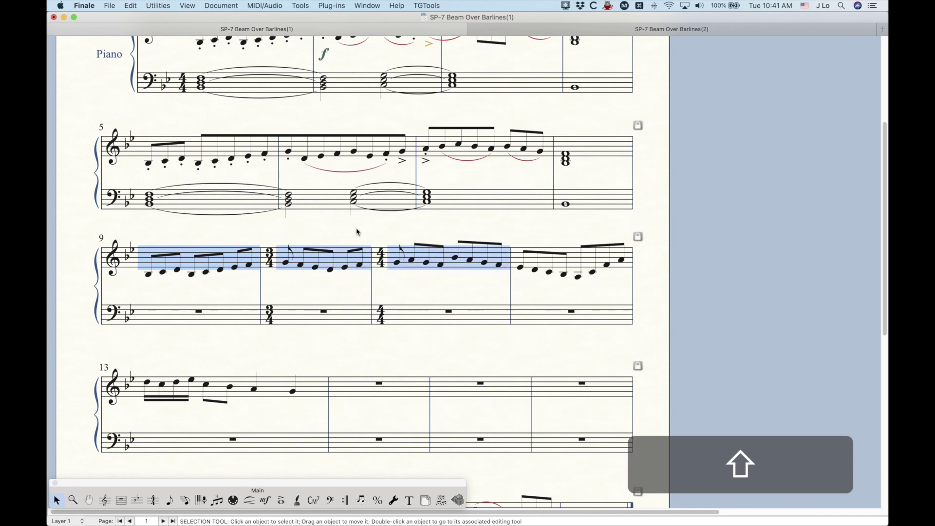
left_click(323, 4)
mouse_move(350, 97)
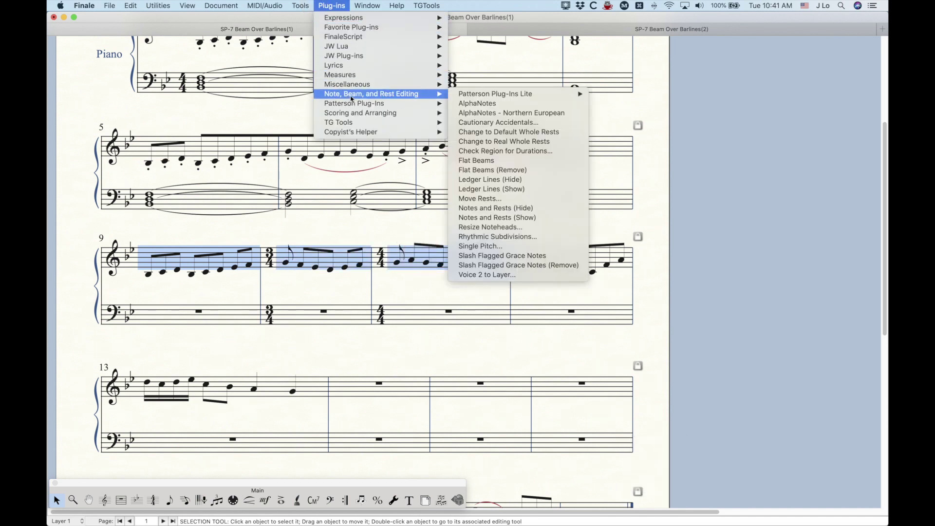
mouse_move(528, 98)
mouse_move(656, 95)
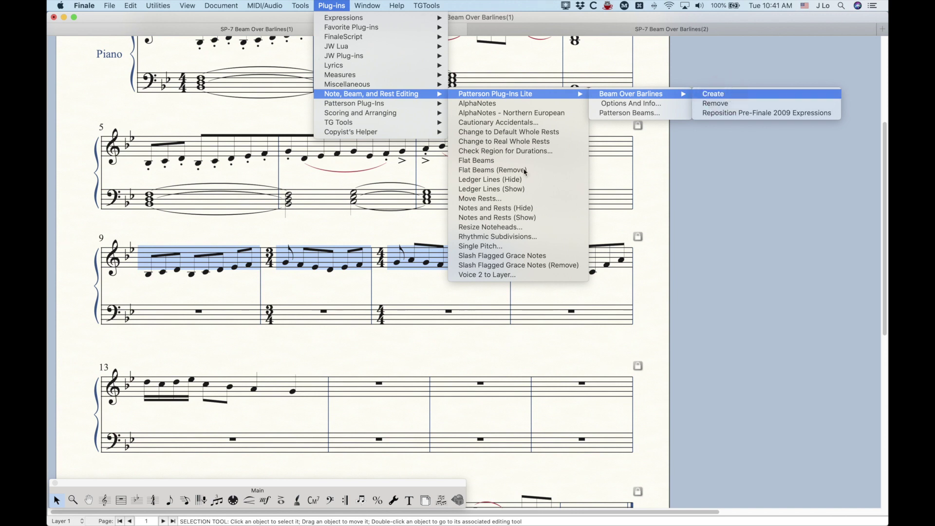
left_click(729, 96)
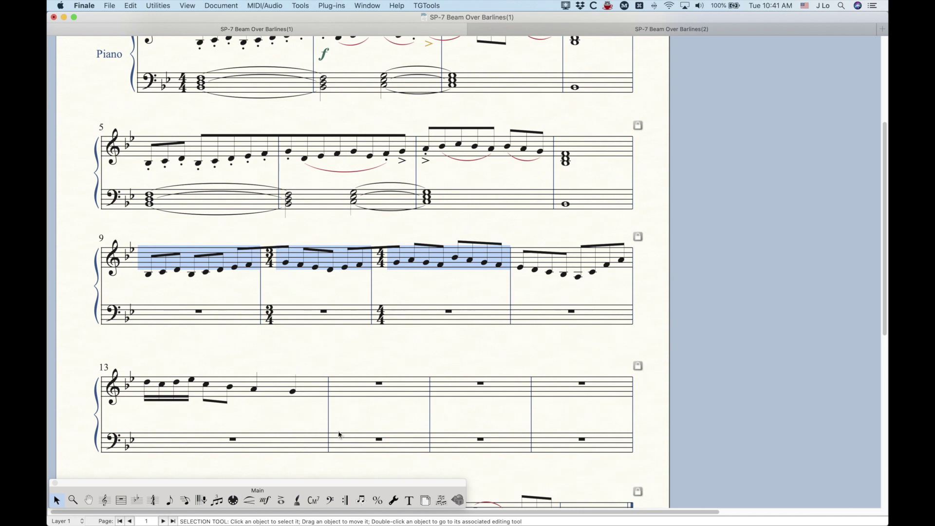
- Raise the start of the beam crossing from treble measure 9 to 10 slightly with the Beam Angle tool and return to the Selection tool
left_click(393, 500)
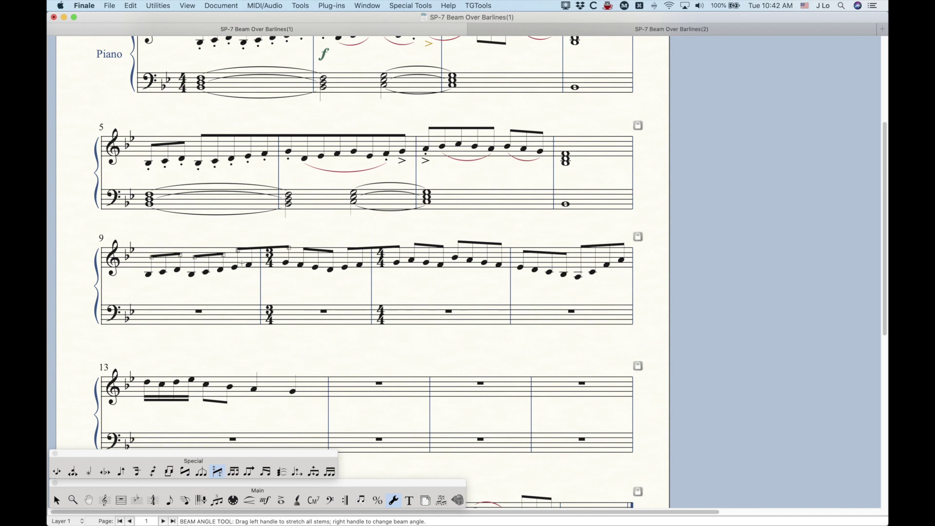
left_click_drag(237, 250, 238, 246)
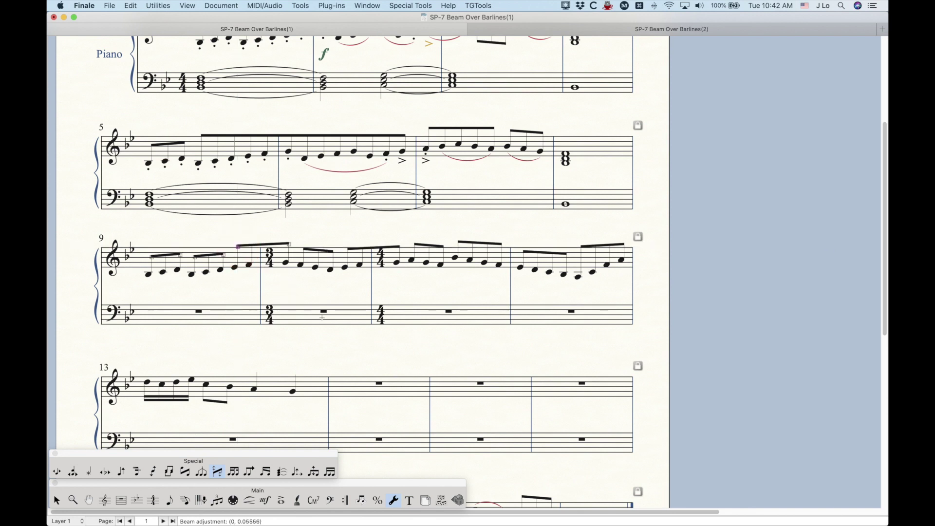
left_click(57, 500)
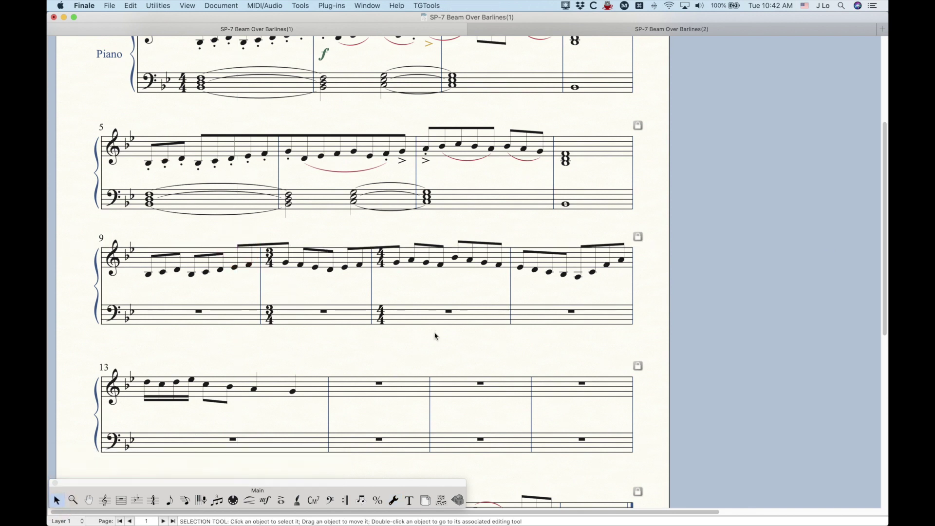
- Examine the beam groups in treble measures 11 and 12 and those on either side of the system break before measure 13
scroll(401, 367, "down", 1)
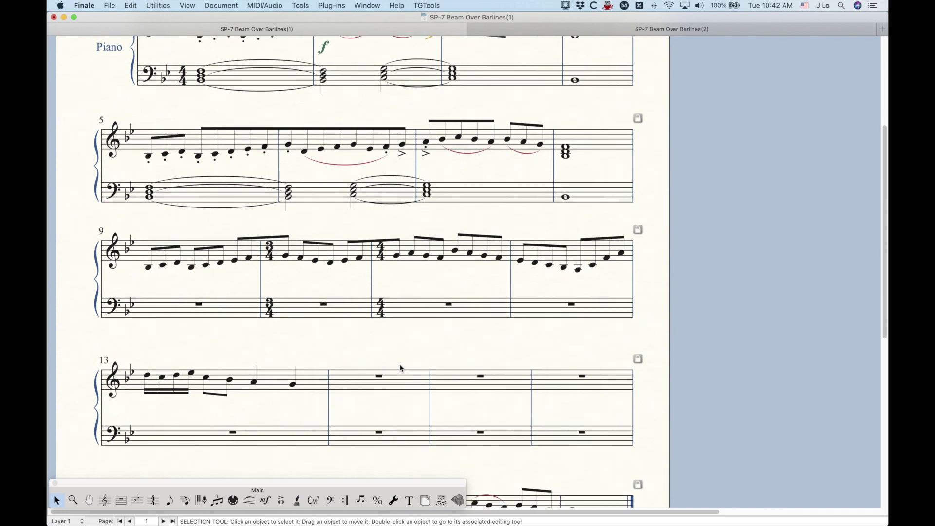
scroll(400, 368, "down", 1)
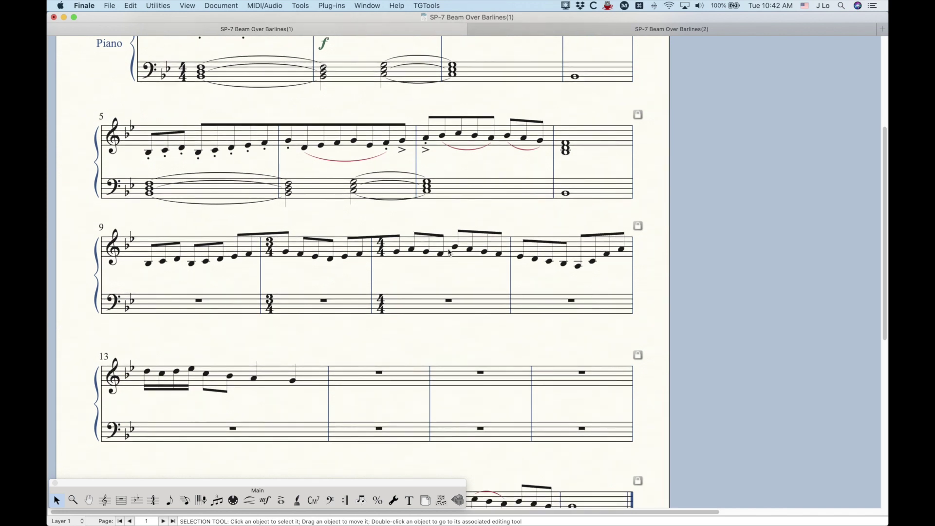
left_click(449, 252)
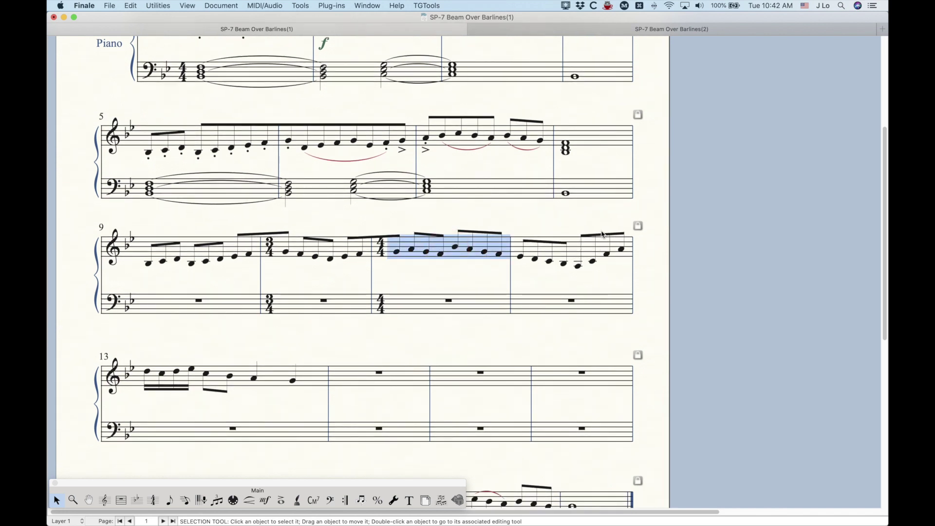
left_click_drag(576, 218, 630, 276)
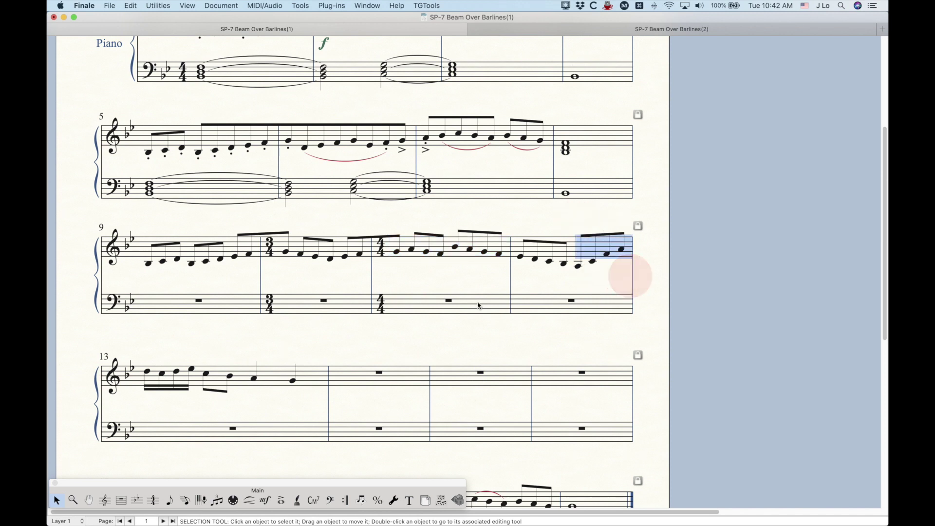
left_click(151, 346)
left_click_drag(137, 349, 203, 401)
scroll(596, 302, "down", 1)
- Create beams over the barlines across treble measures 11 to 13, including the system break, with the Beam Over Barlines plug-in and clear the selection
left_click(475, 249)
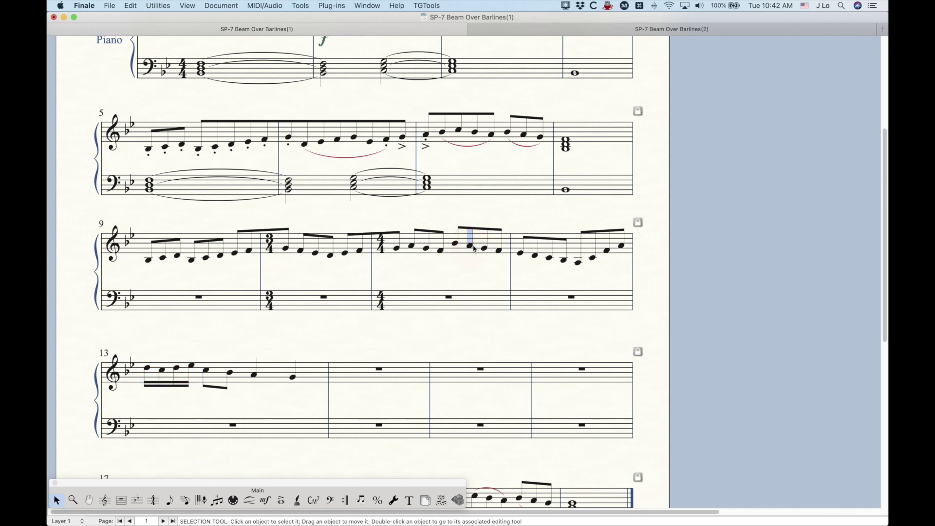
left_click(475, 249)
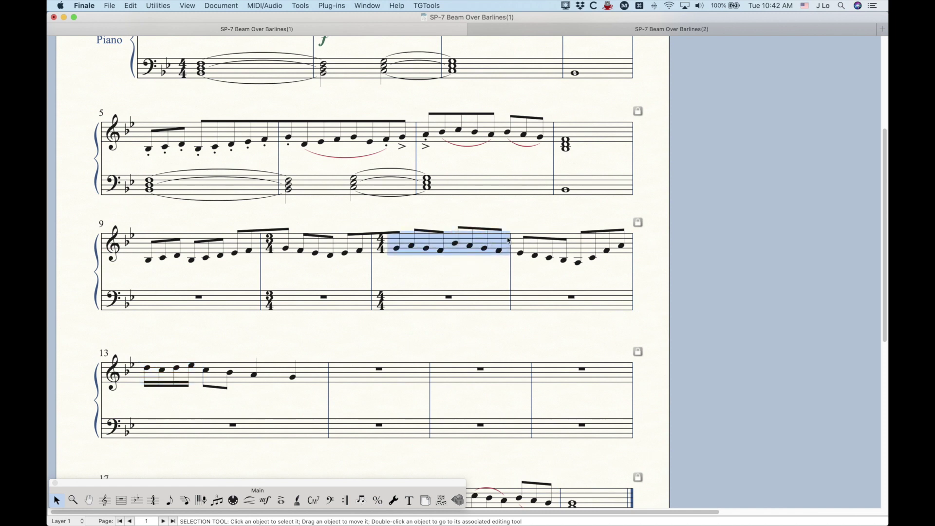
left_click(304, 371, "shift")
left_click(332, 5)
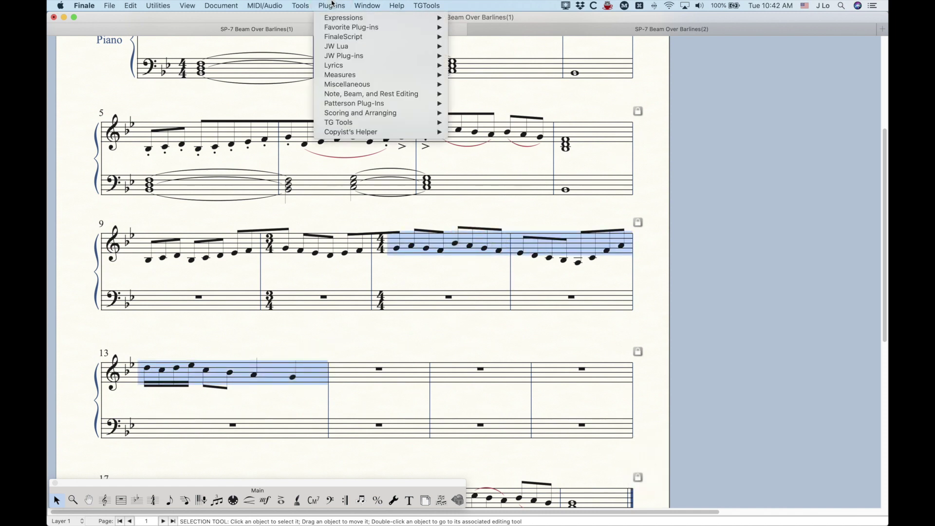
mouse_move(414, 95)
mouse_move(523, 96)
mouse_move(649, 96)
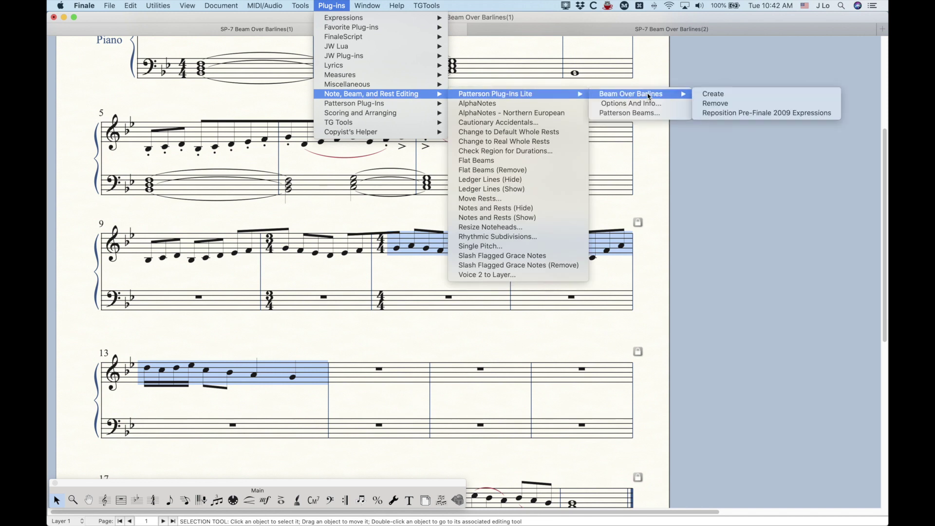
left_click(713, 94)
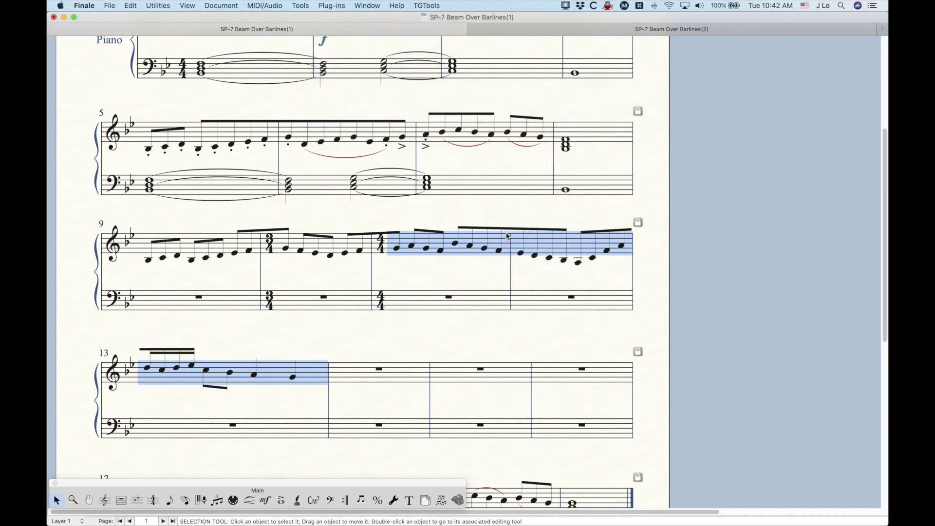
left_click(548, 212)
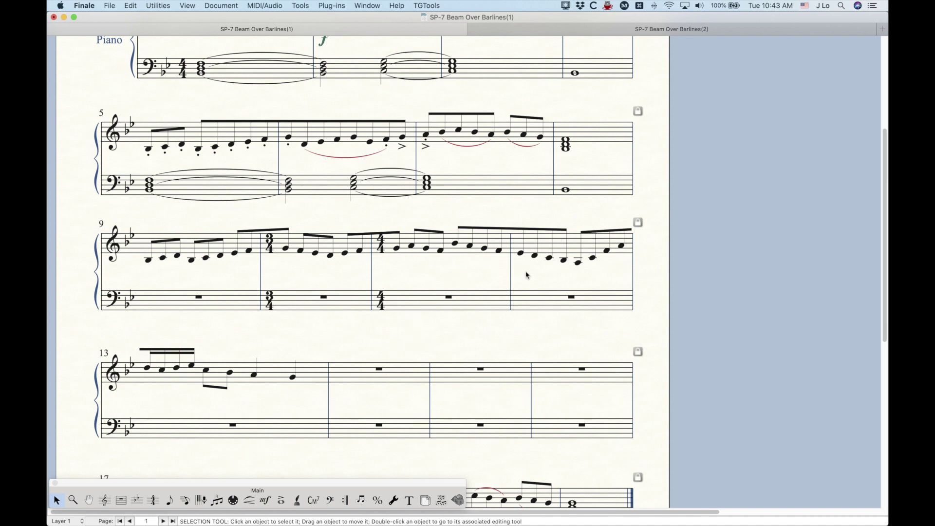
left_click(485, 249)
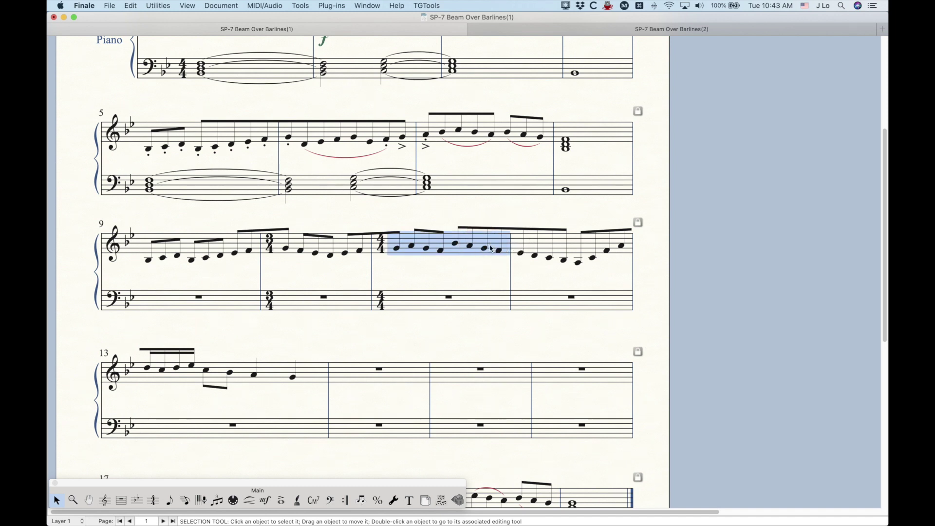
left_click(544, 247)
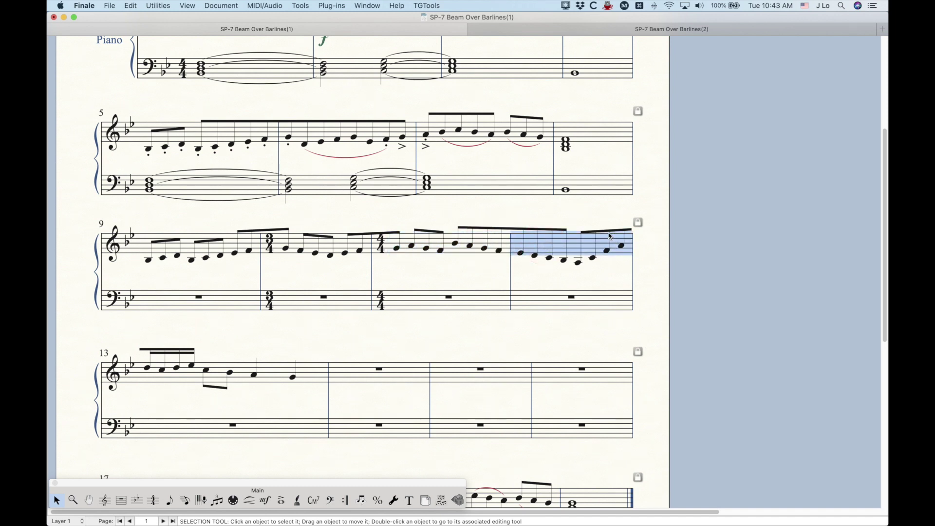
left_click(231, 377)
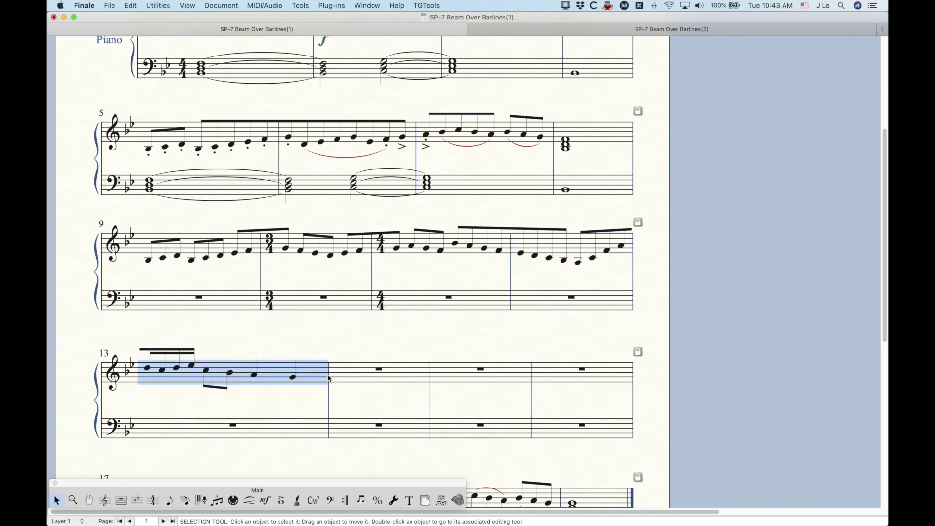
- Create beams over the barlines across treble measures 1 to 3 with the Beam Over Barlines plug-in and clear the selection
scroll(328, 379, "up", 5)
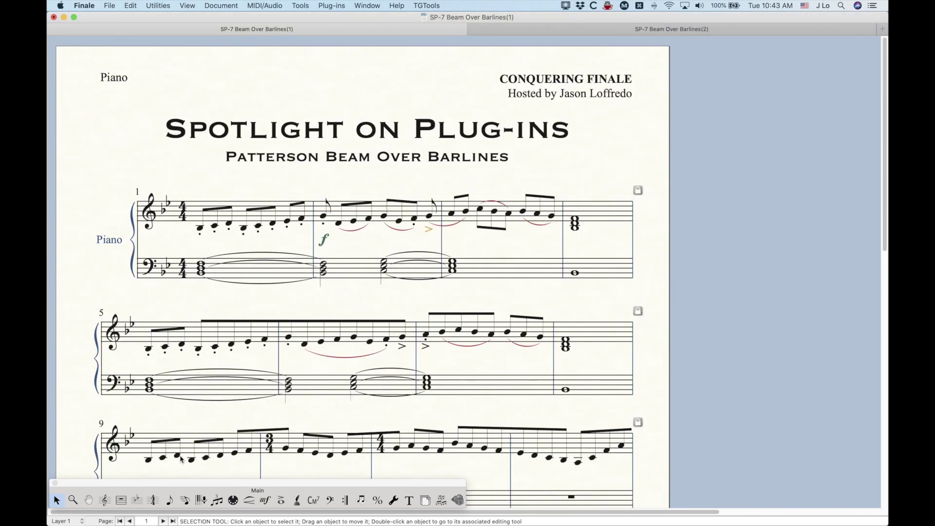
left_click(299, 218)
left_click(492, 209, "shift")
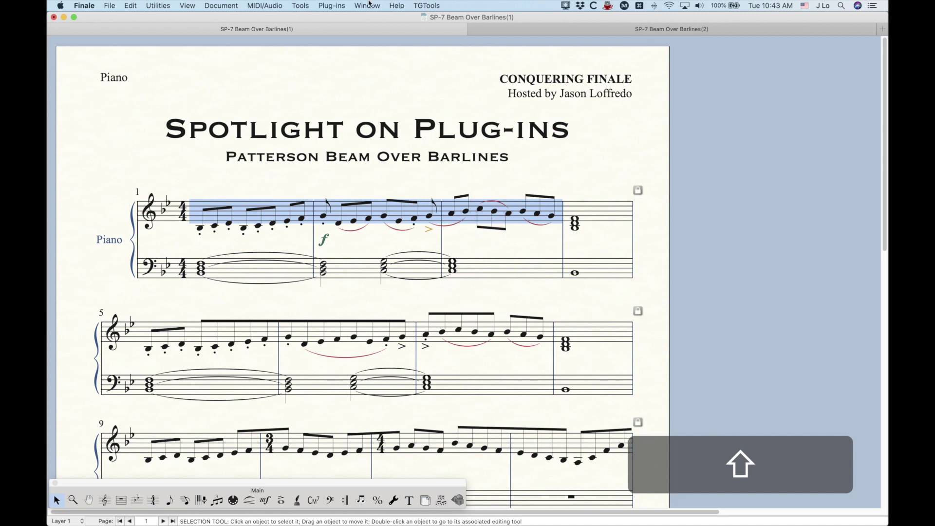
left_click(333, 6)
mouse_move(438, 93)
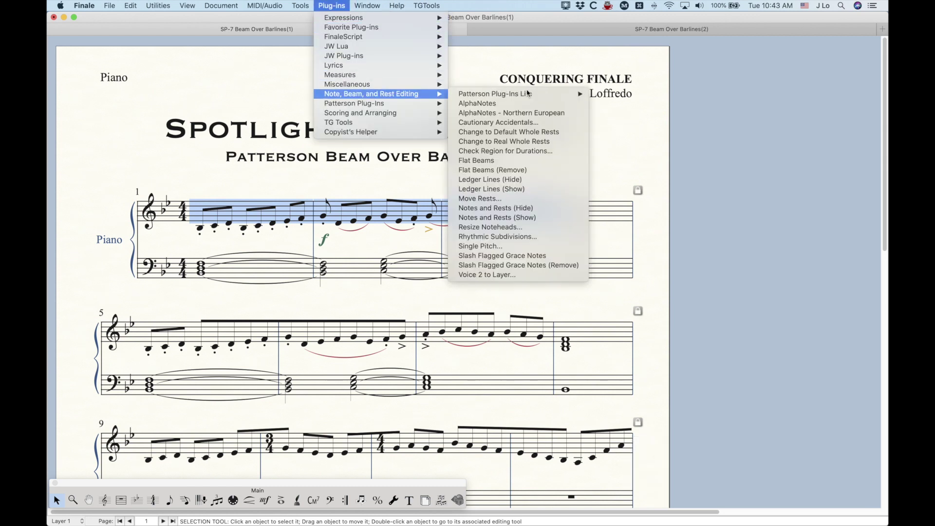
mouse_move(527, 94)
mouse_move(653, 94)
left_click(735, 94)
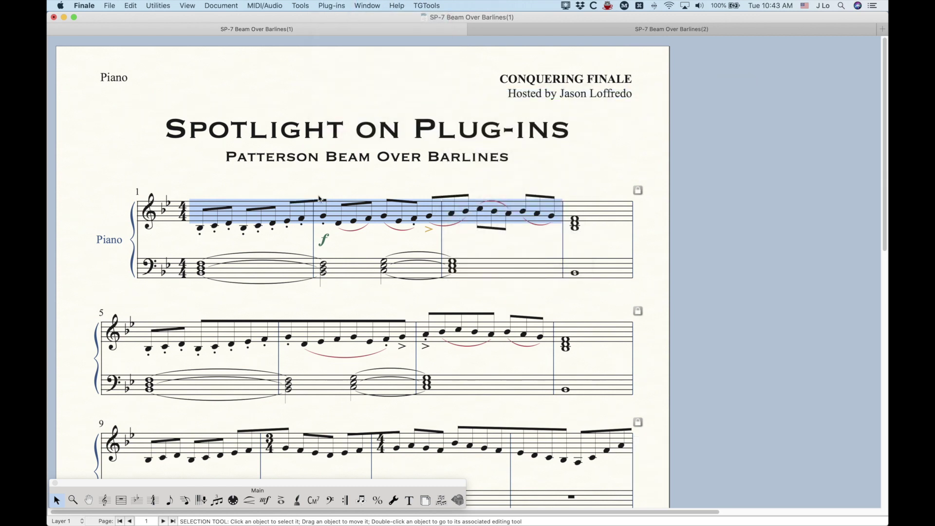
left_click(256, 183)
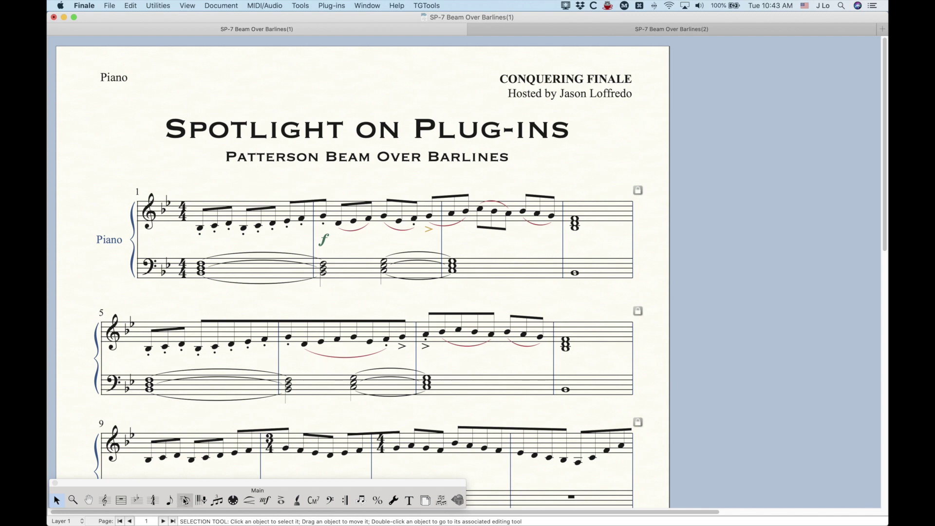
- Review the beam groups of treble measures 1 to 3 by selecting the measures in turn
left_click(277, 212)
left_click(376, 212)
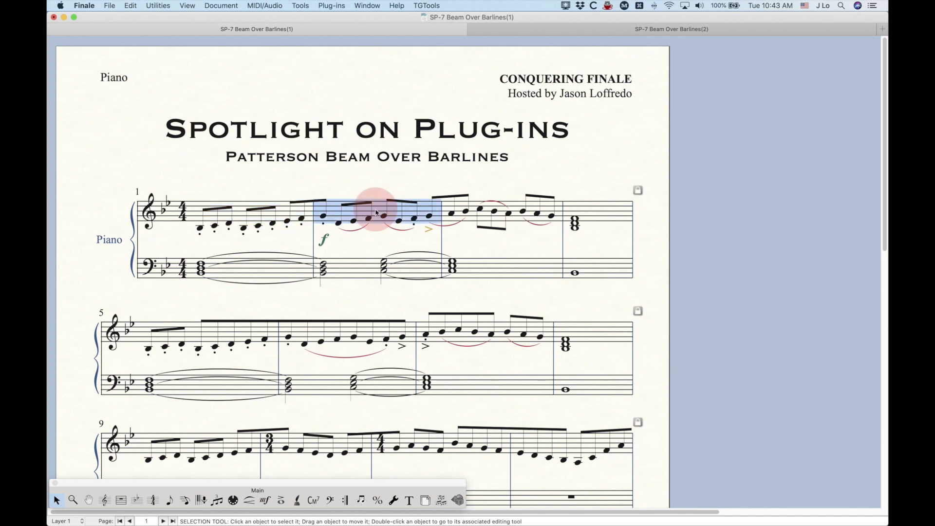
left_click(515, 211)
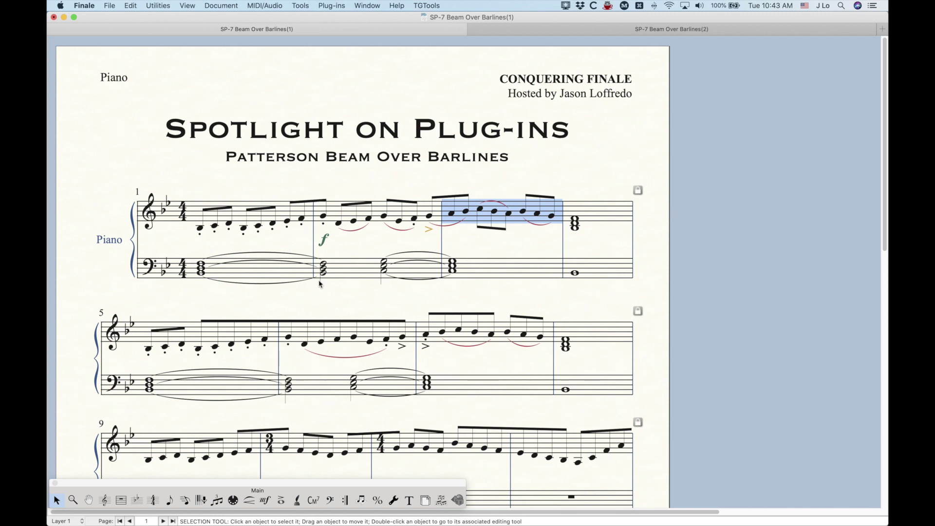
left_click(262, 218)
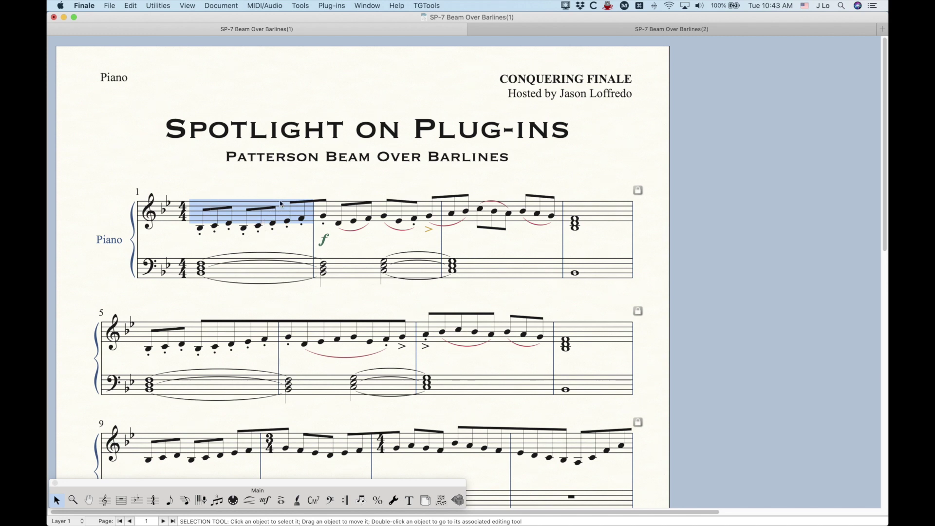
left_click(328, 210)
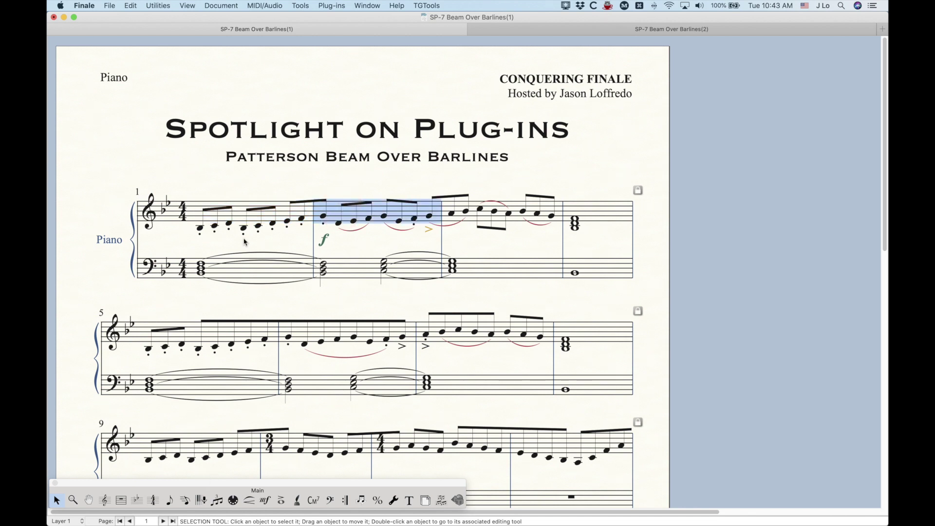
- Step through the notes of treble measure 1 with the Speedy Entry tool and exit, choosing to leave the measure alone
left_click(185, 501)
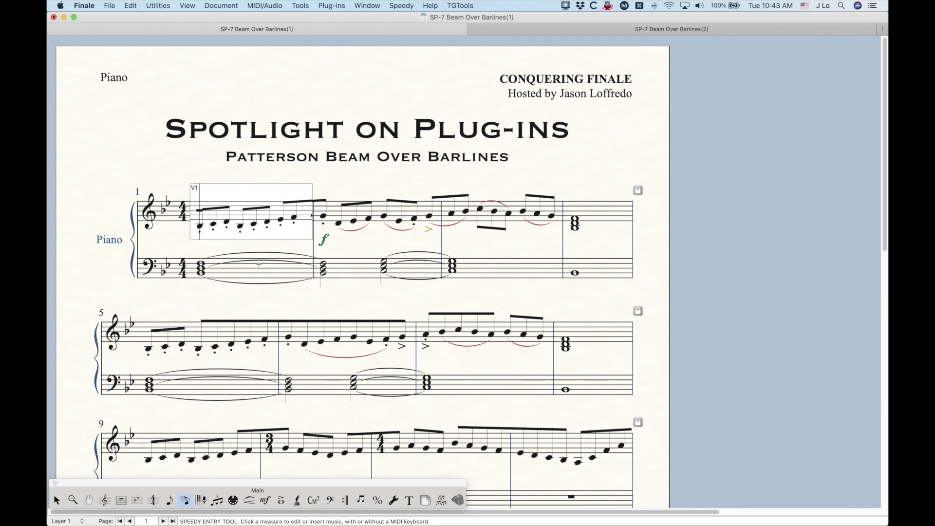
key("Right")
key("Right")
key("Right")
key("Right")
key("Right")
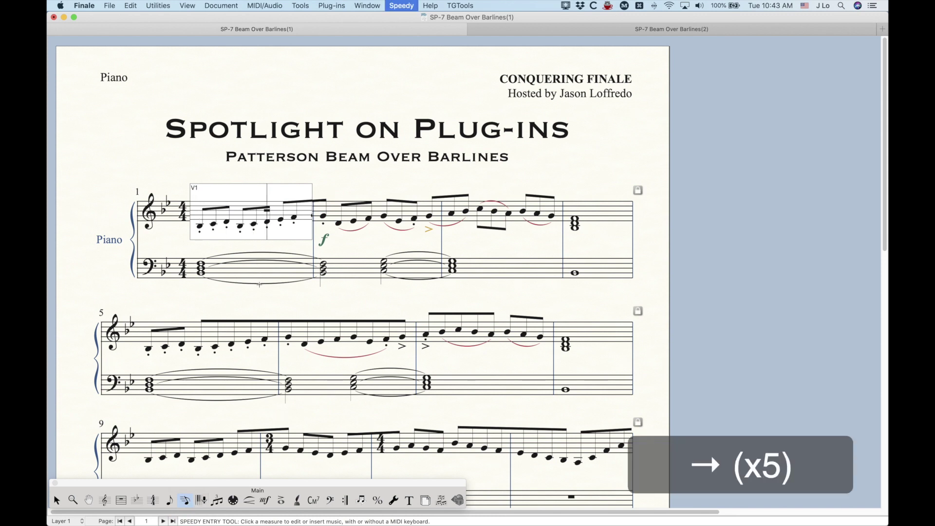
key("Right")
key("Right")
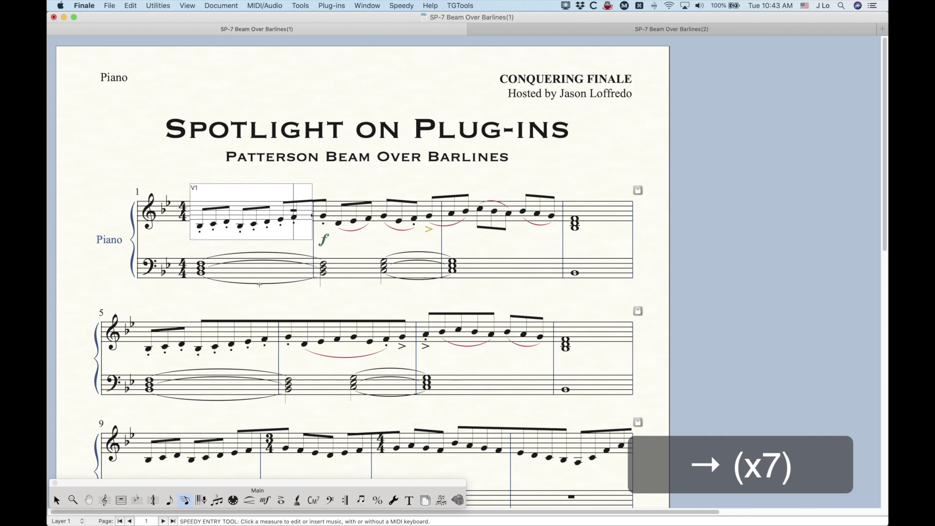
key("Right")
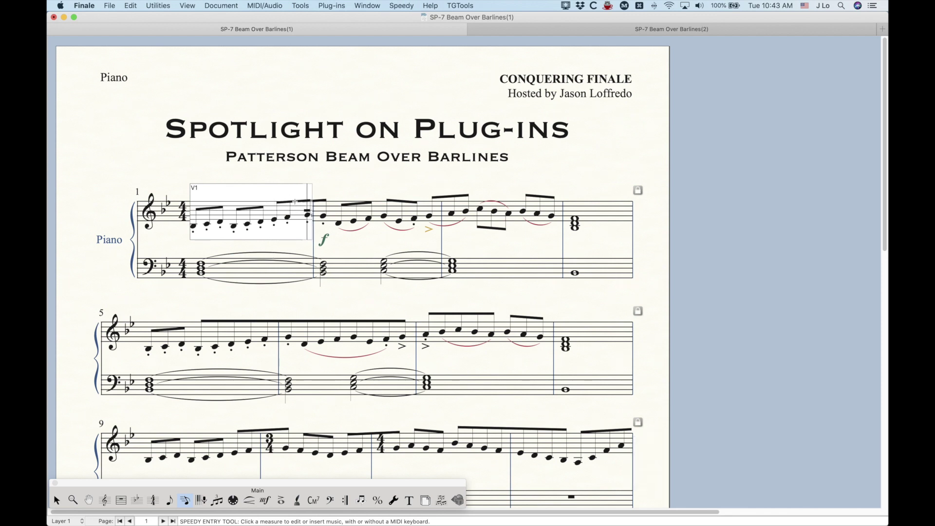
left_click(357, 174)
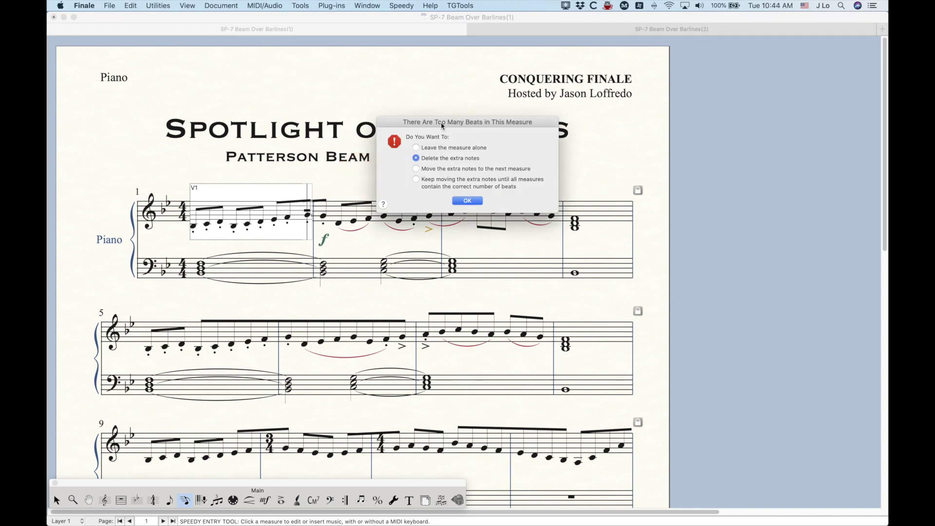
left_click(433, 149)
left_click(476, 202)
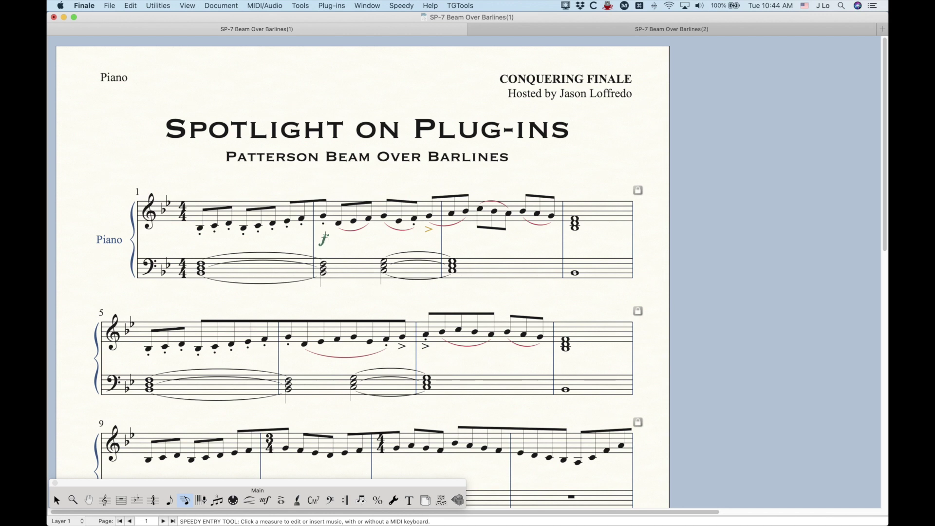
- Step through treble measure 2 in Speedy Entry past its visible notes and exit, choosing to leave the measure alone
left_click(334, 213)
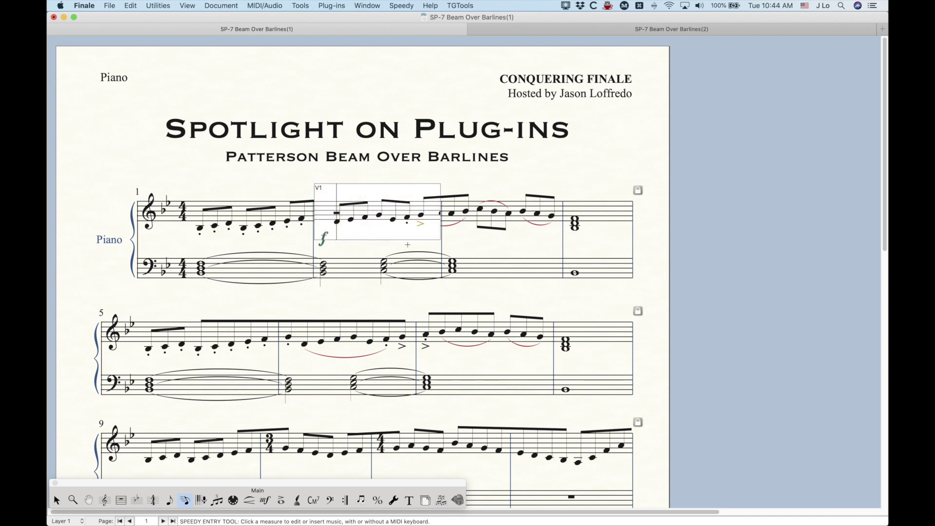
key("Left")
key("Right")
key("Right")
key("Right")
key("Right")
key("Right")
key("Right")
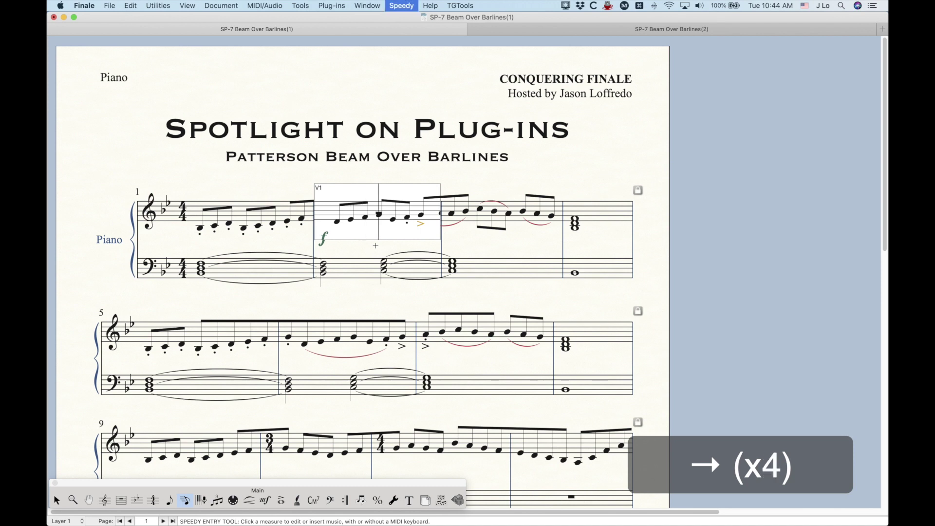
key("Right")
key("Right")
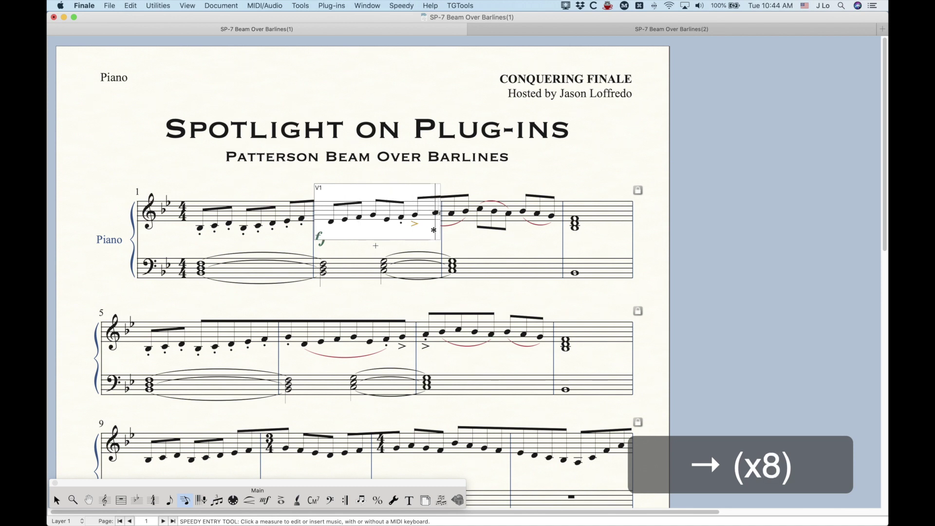
key("Right")
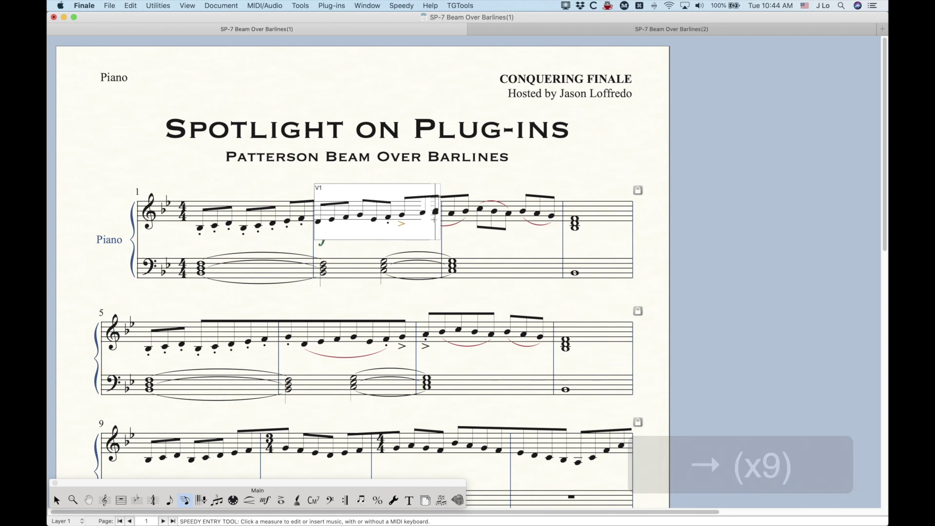
key("Left")
left_click(552, 168)
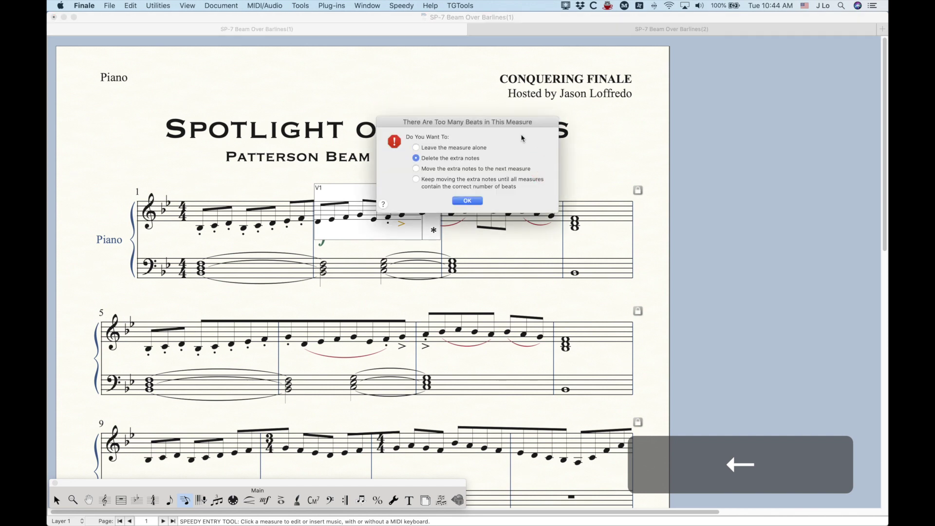
left_click(443, 148)
left_click(466, 201)
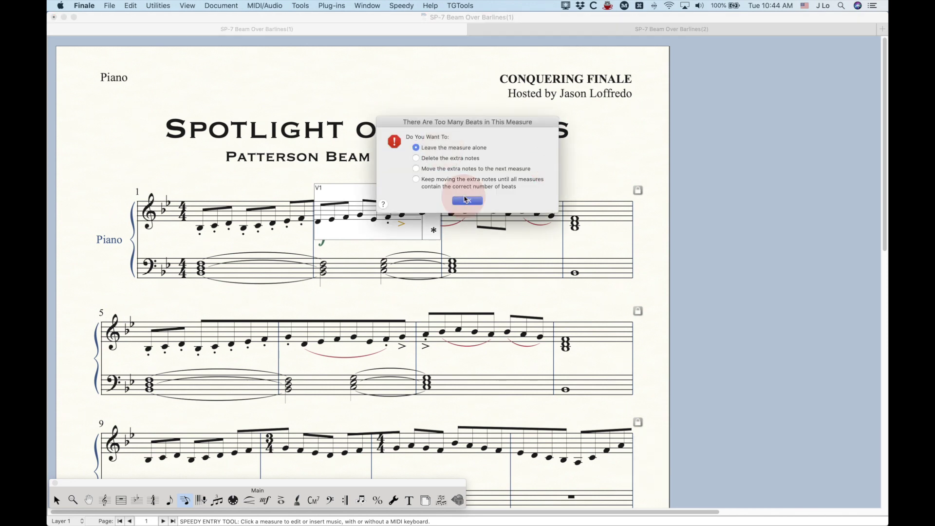
- Step through treble measure 3 into measure 4 in Speedy Entry and return to the Selection tool
left_click(522, 219)
key("Right")
key("Right")
key("Right")
key("Right")
key("Right")
key("Right")
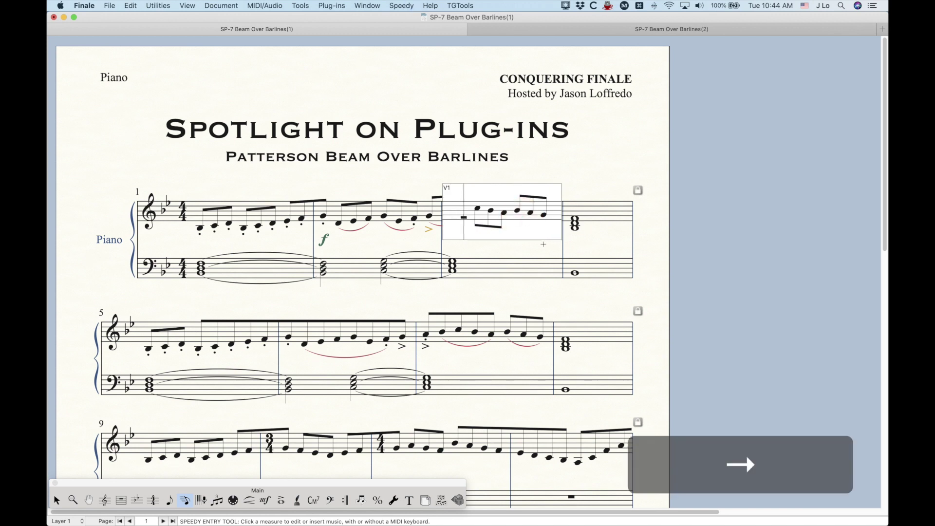
key("Right")
key("Right")
key("Right")
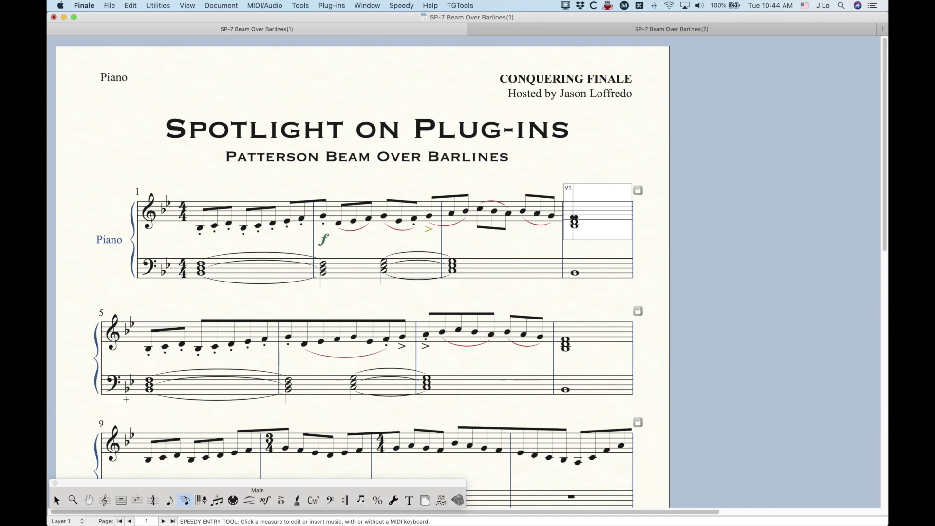
left_click(57, 500)
- Move measure 12 from the third system down to the start of the next system
scroll(312, 378, "down", 5)
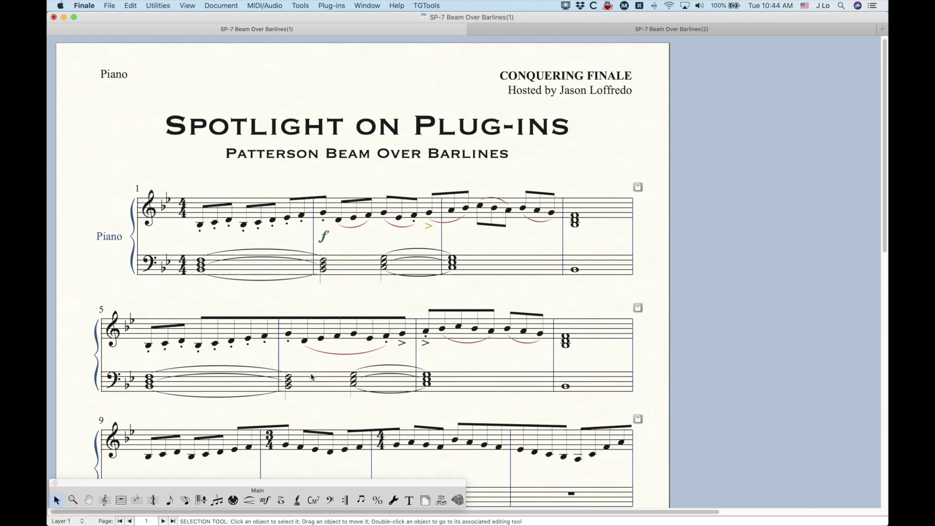
scroll(312, 377, "down", 4)
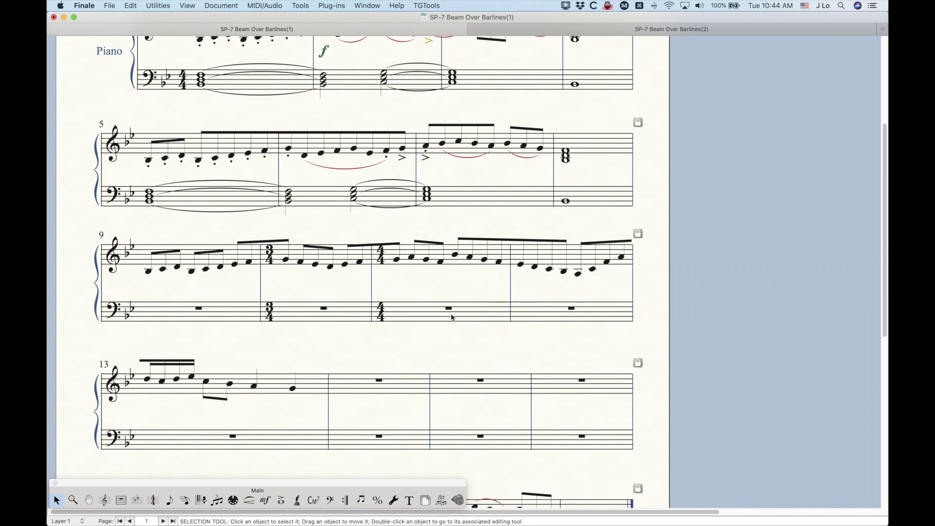
left_click(582, 257)
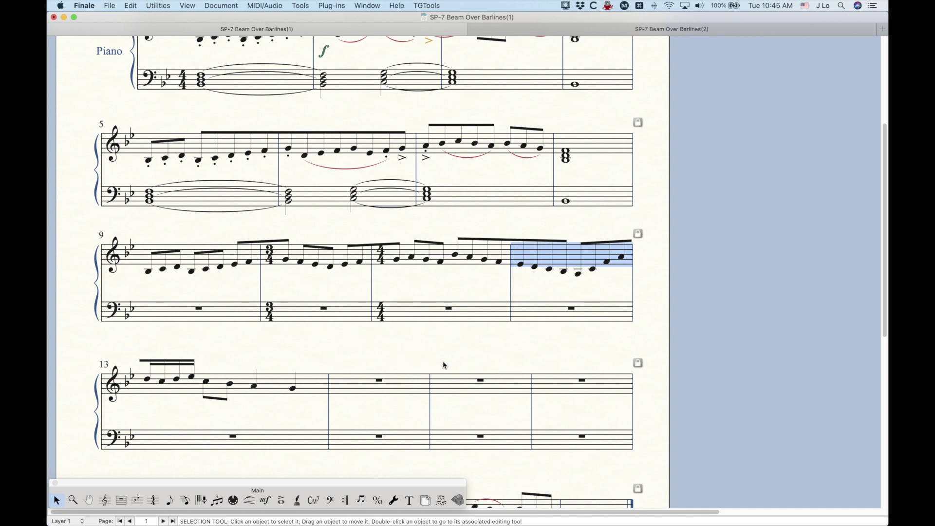
scroll(443, 364, "down", 2)
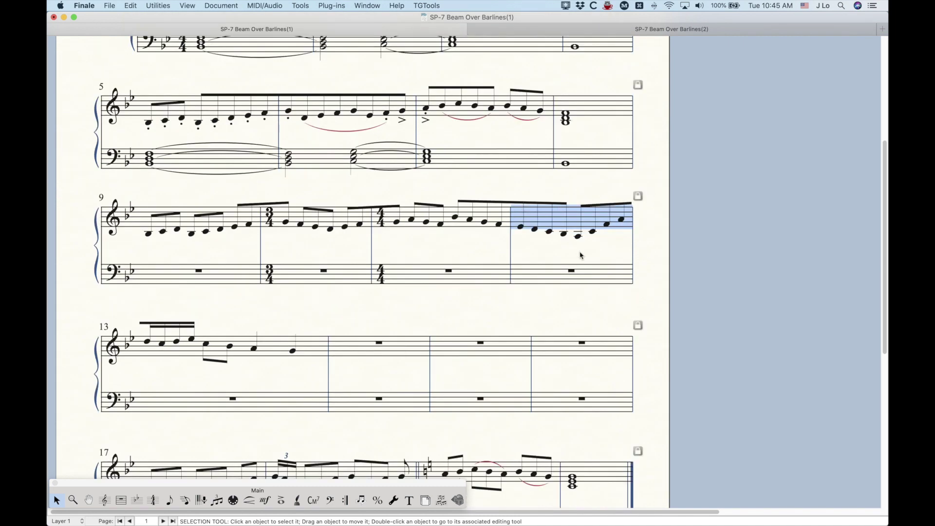
key("Down")
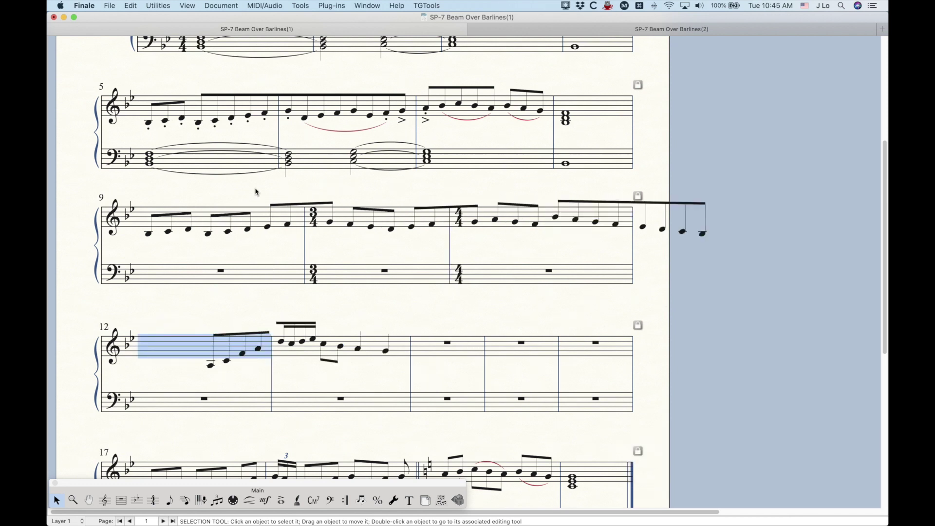
- Select treble measures 9 to 13 across the system break
left_click(548, 224)
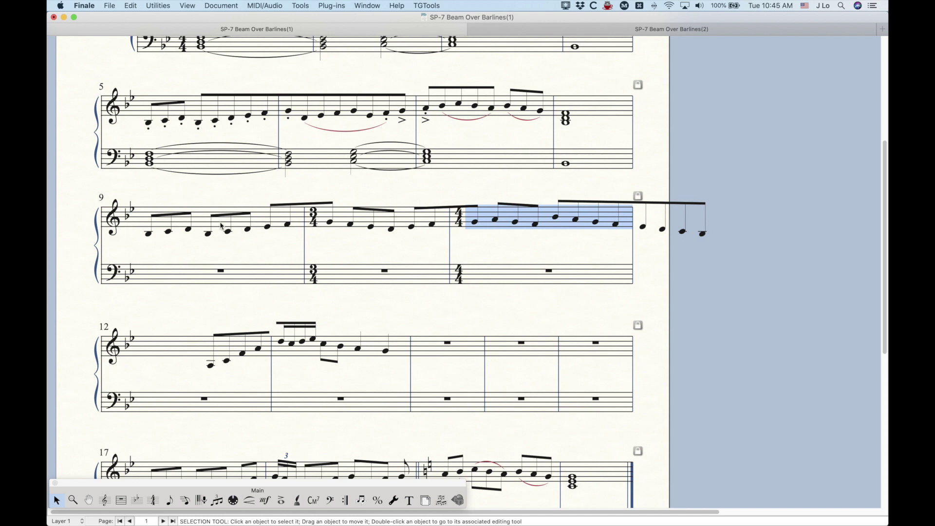
left_click(255, 222)
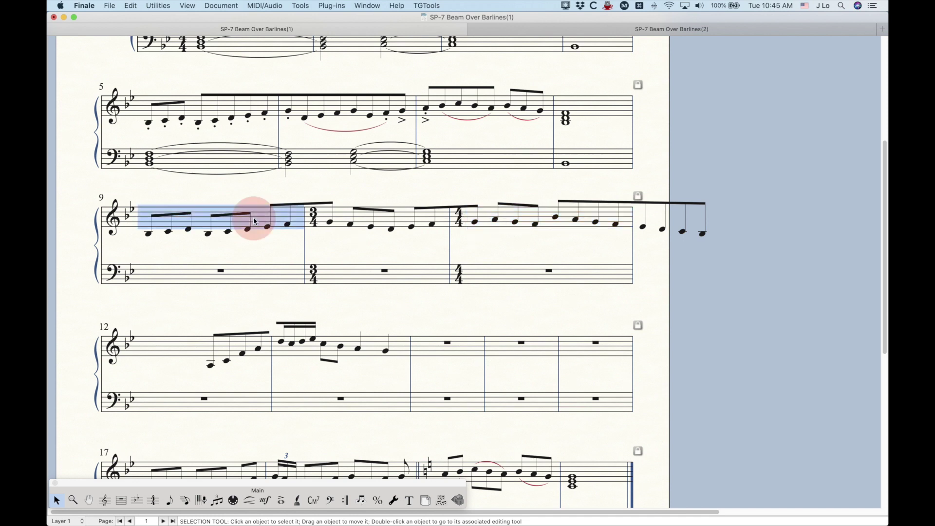
left_click(397, 356, "shift")
- Try to rebuild the beams in treble measures 9 to 13 with the Beam Over Barlines plug-in and undo the attempt
left_click(339, 4)
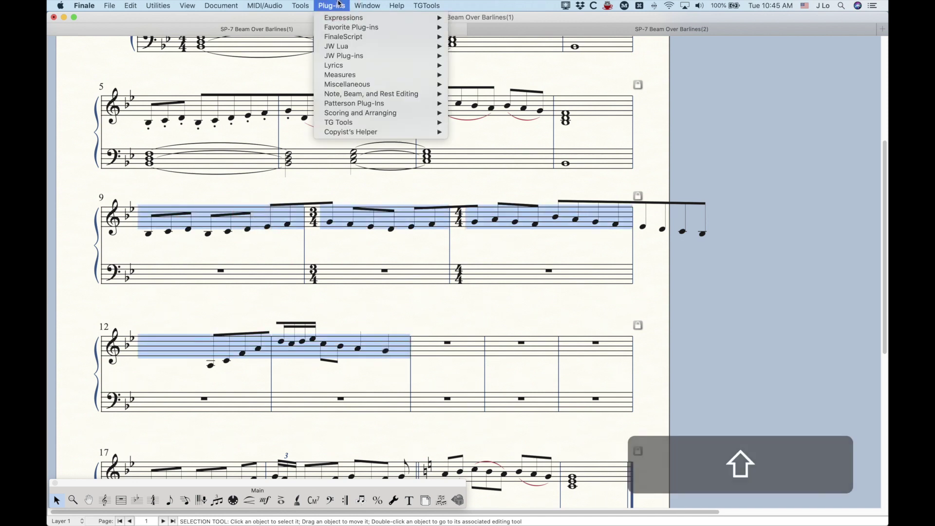
mouse_move(348, 86)
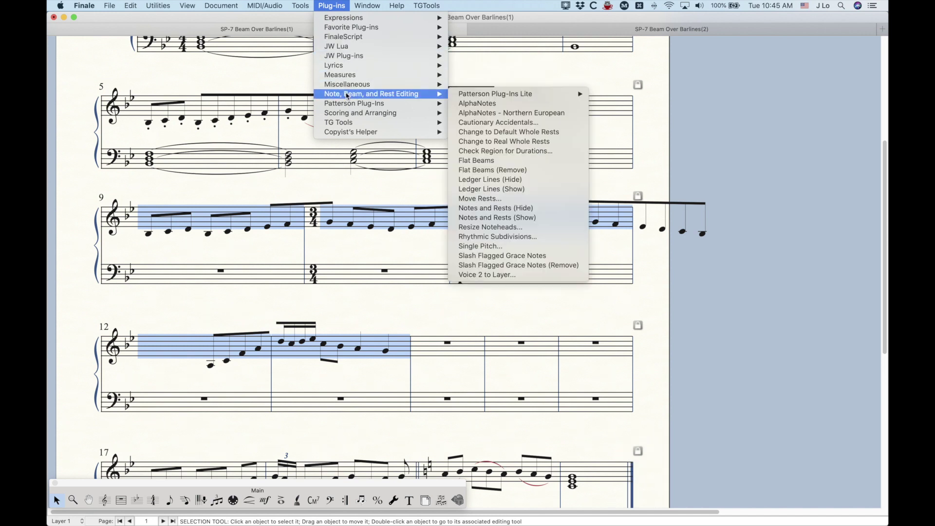
mouse_move(523, 97)
mouse_move(631, 97)
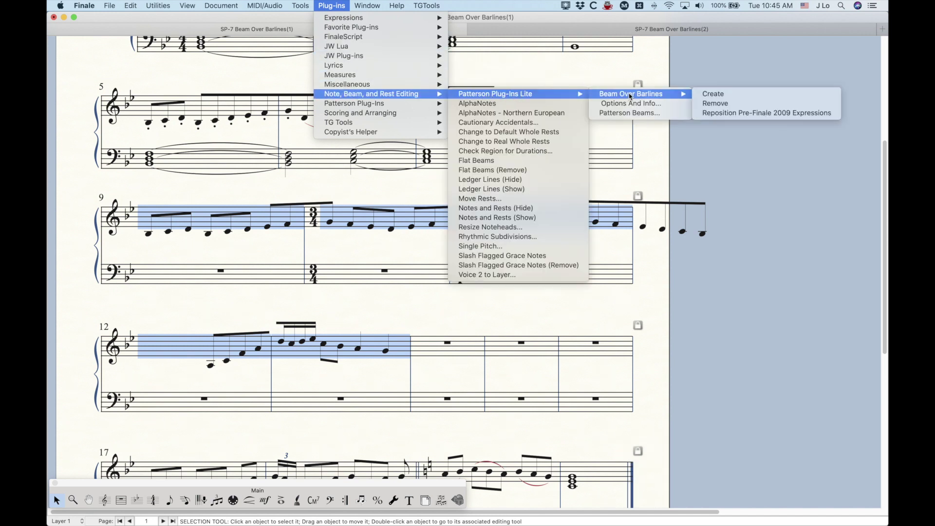
left_click(706, 94)
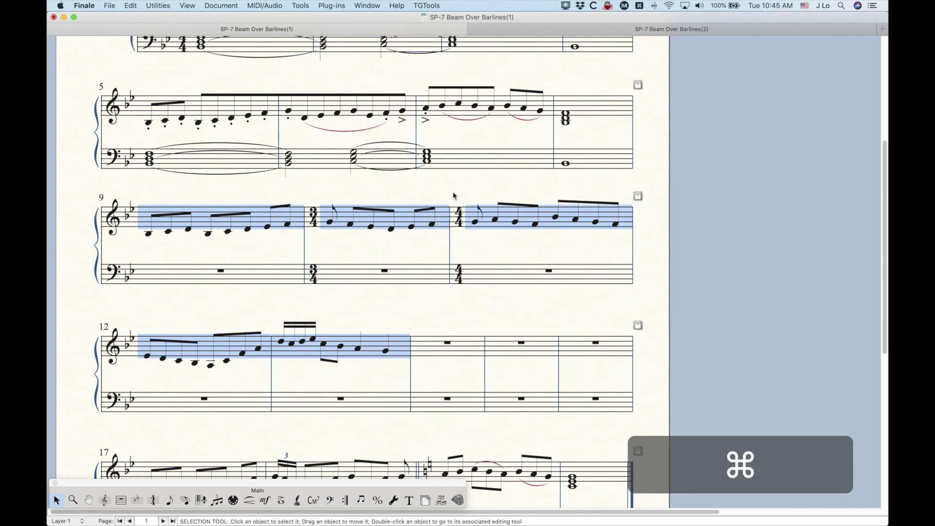
key("super+z")
- Recreate the beams over the barlines in the selected treble measures with Beam Over Barlines and clear the selection
left_click(332, 5)
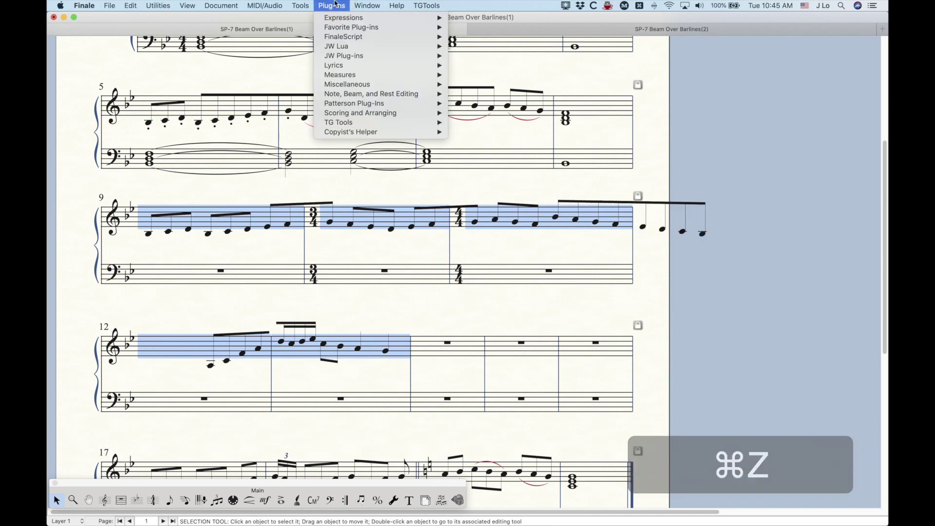
mouse_move(351, 94)
mouse_move(495, 94)
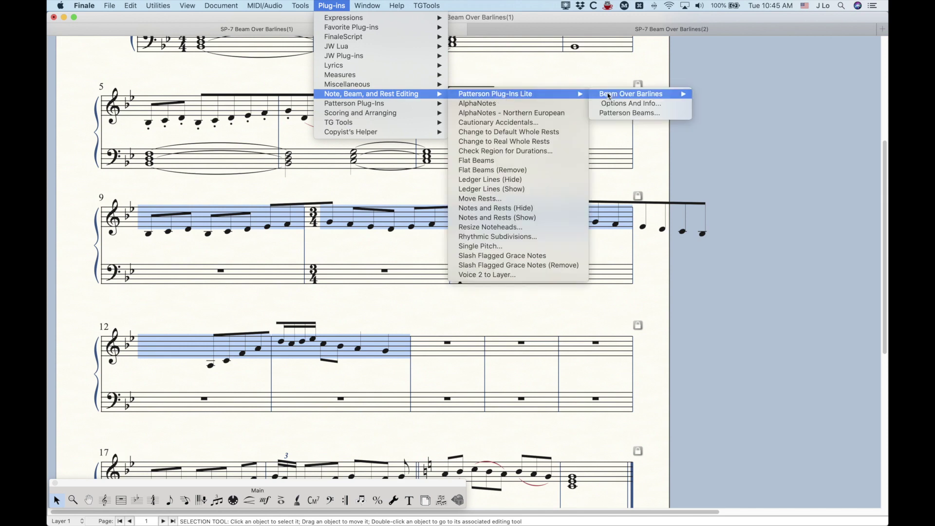
mouse_move(672, 97)
left_click(714, 94)
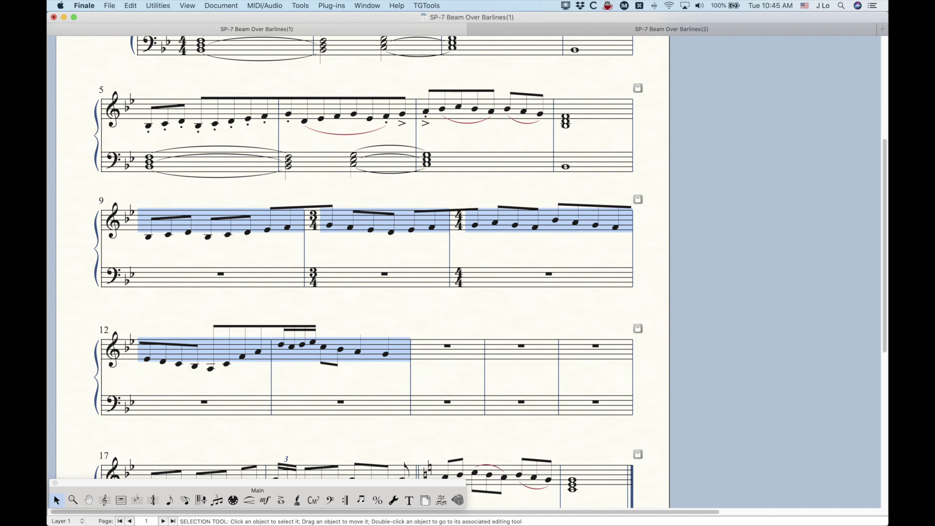
key("Escape")
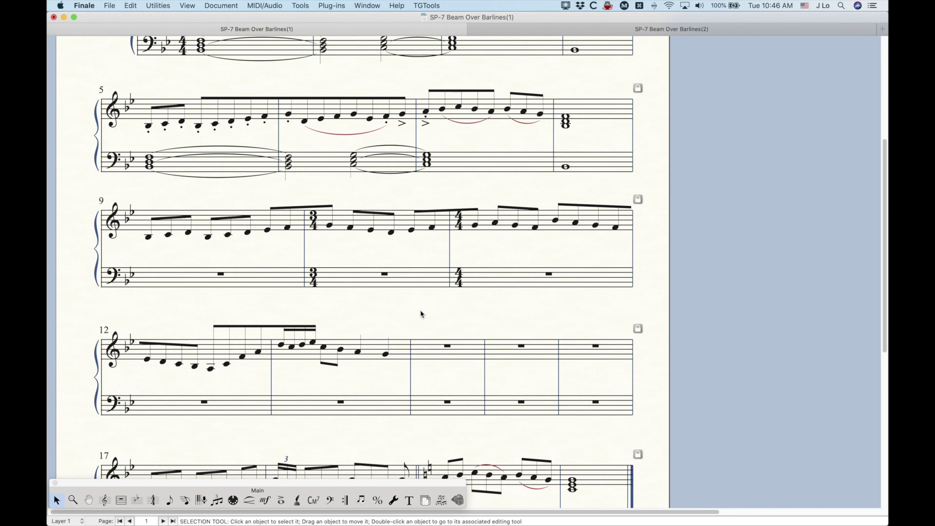
- Move measure 12 up to the previous system and back down to its own system
left_click(222, 349)
key("Up")
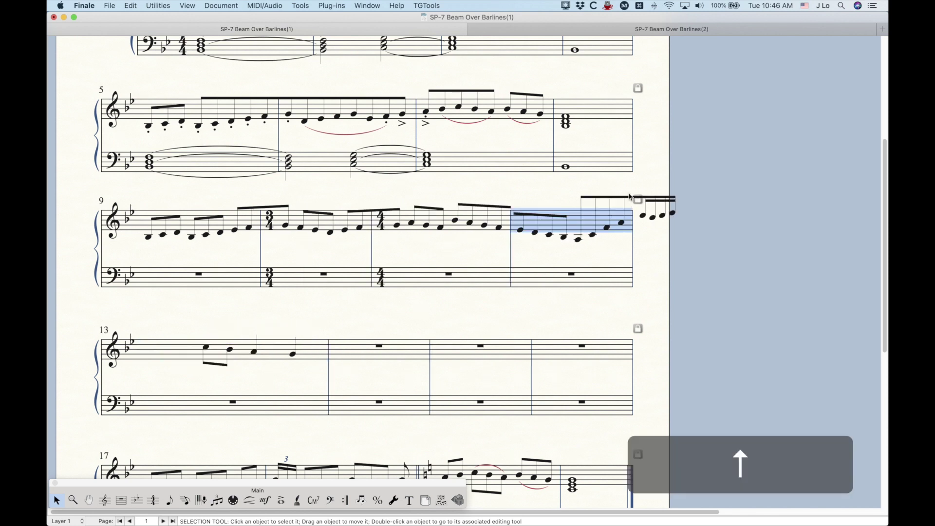
key("Down")
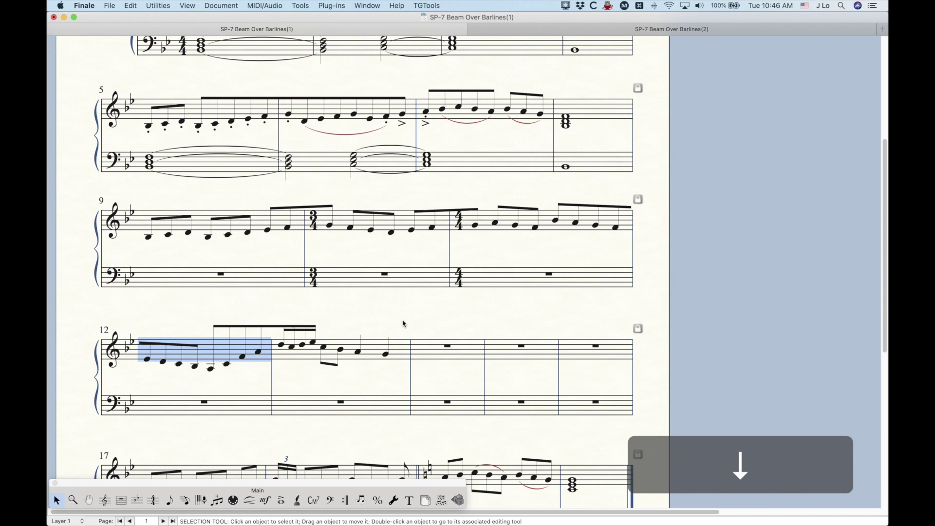
- Try to create beams over the barlines in treble measures 17 to 20 with Beam Over Barlines and undo the attempt
scroll(390, 324, "down", 5)
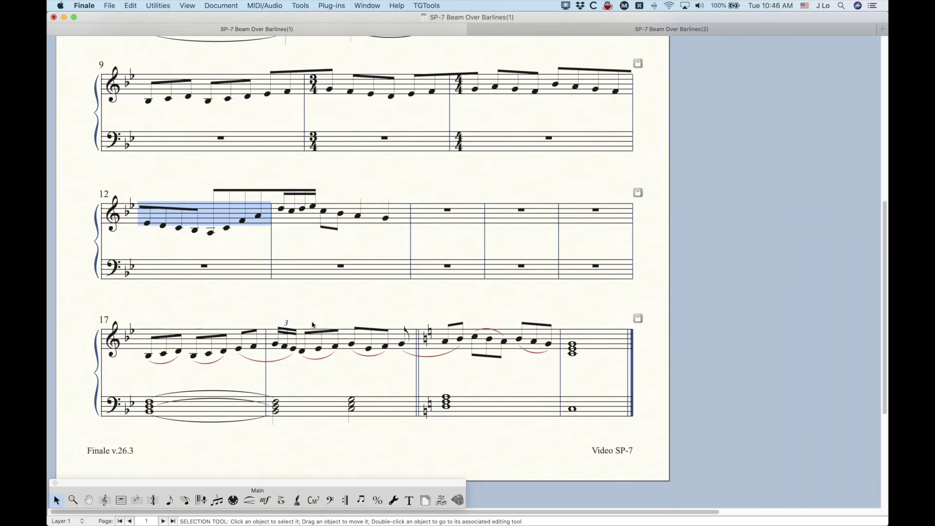
left_click(241, 347)
left_click(314, 340, "shift")
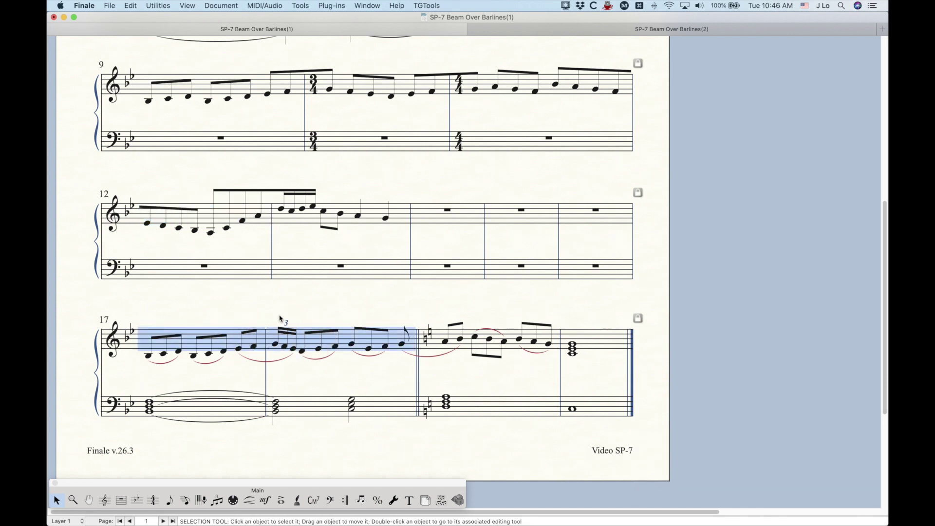
left_click(506, 339, "shift")
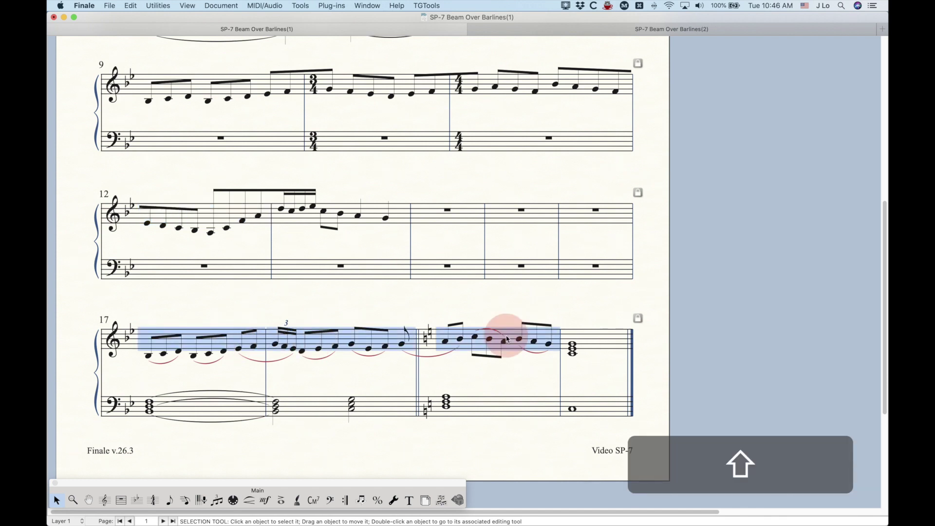
left_click(593, 341, "shift")
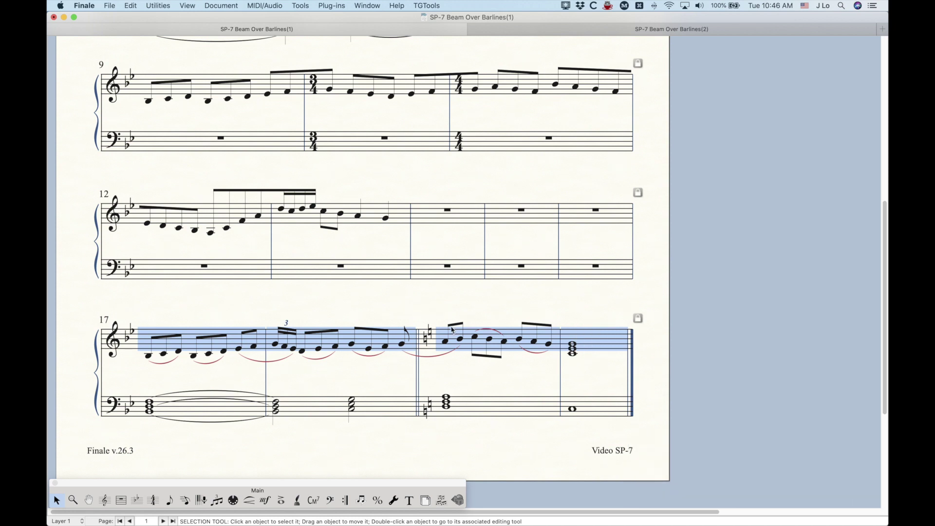
left_click(336, 5)
mouse_move(341, 94)
mouse_move(510, 96)
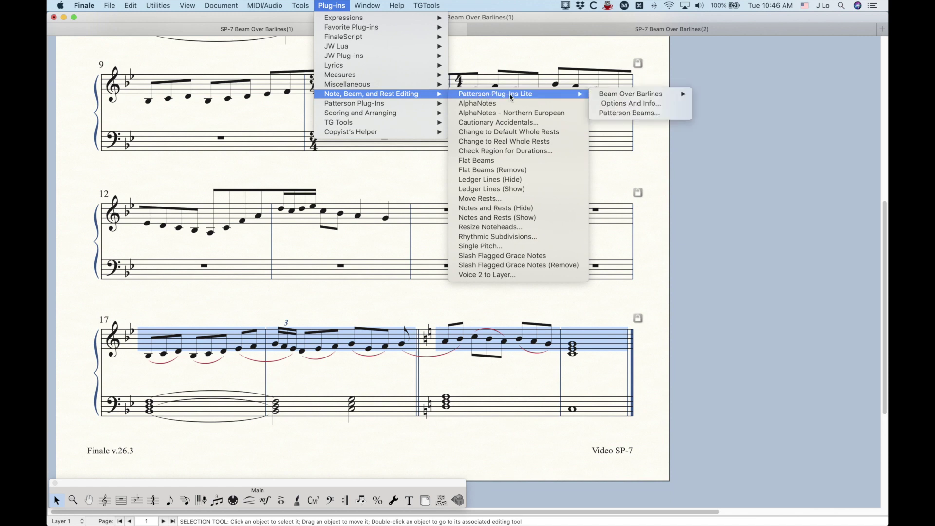
mouse_move(637, 96)
left_click(714, 94)
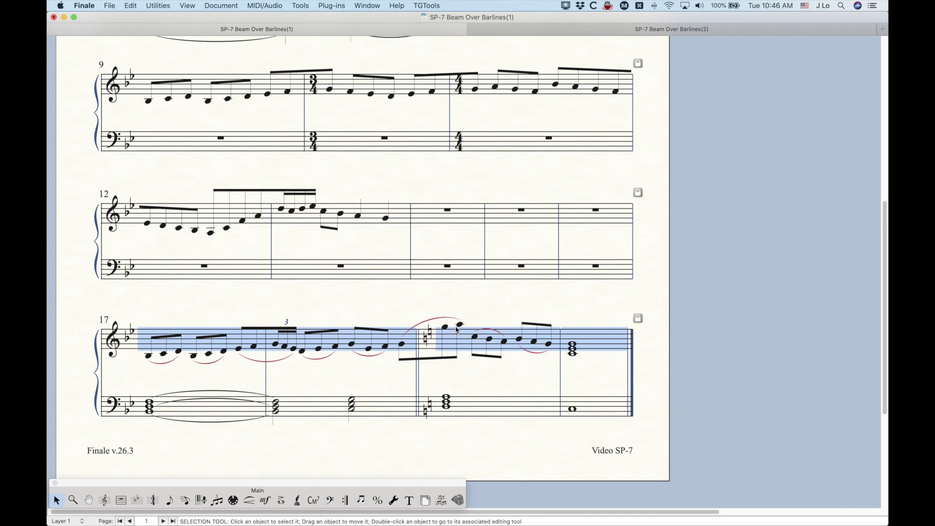
left_click(378, 344)
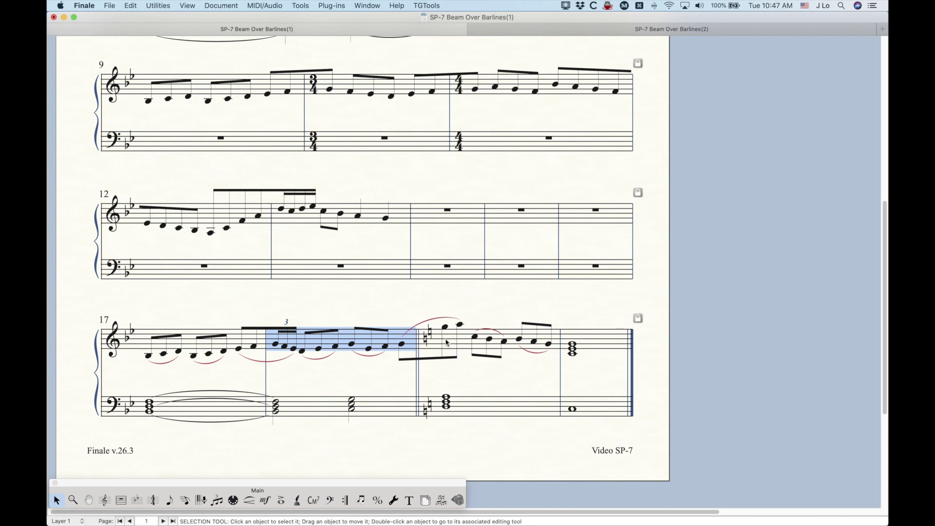
key("super+z")
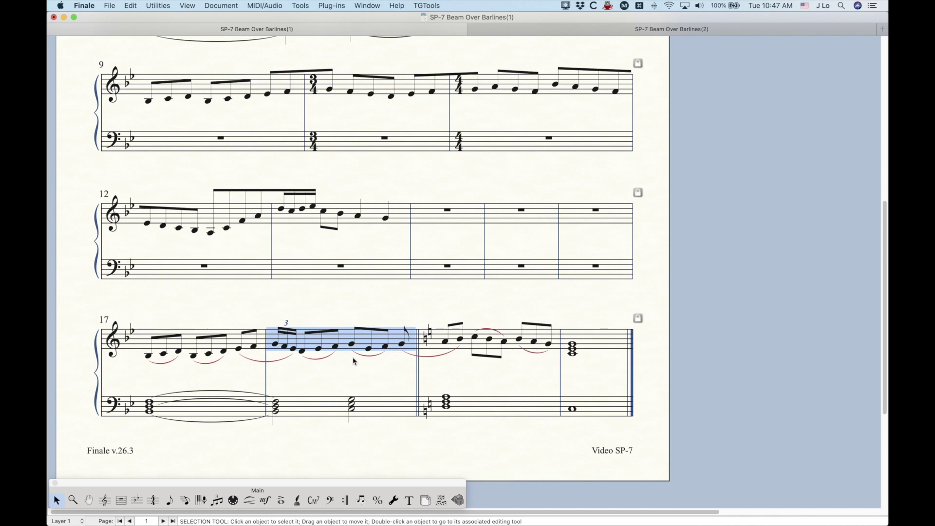
- Review the Beam Over Barlines commands offered by Patterson Plug-Ins Lite without running any of them
scroll(262, 372, "up", 10)
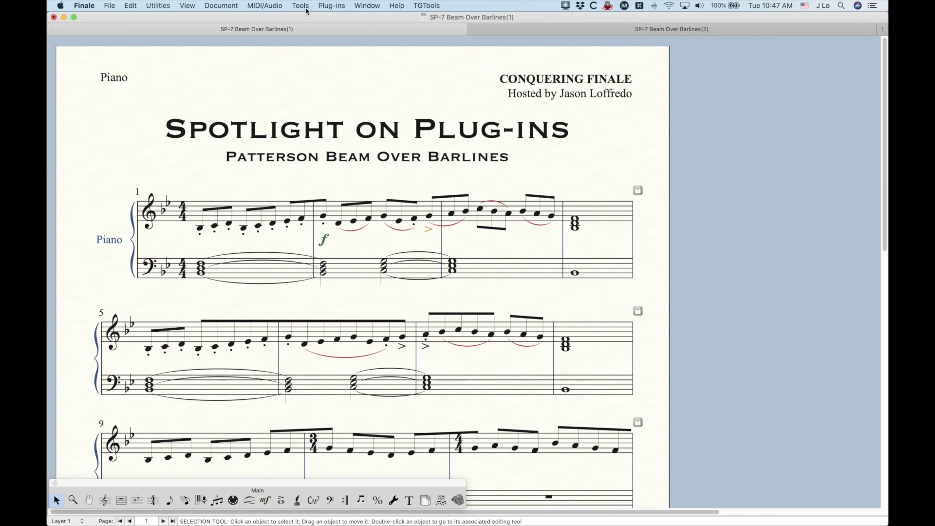
left_click(330, 5)
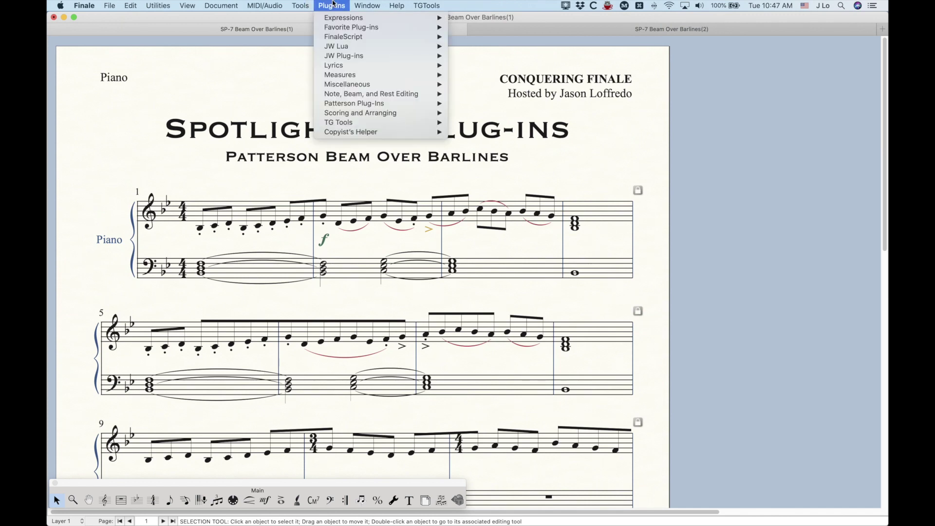
mouse_move(360, 96)
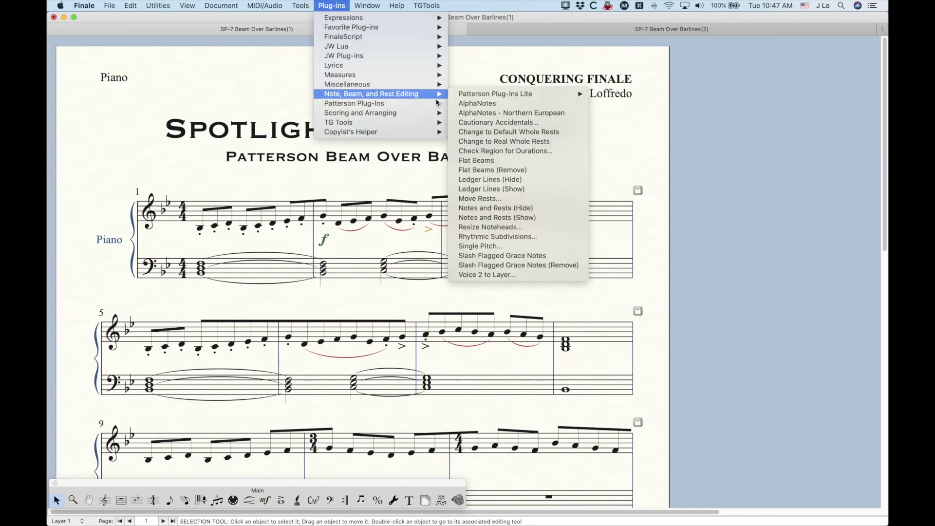
mouse_move(500, 96)
mouse_move(630, 96)
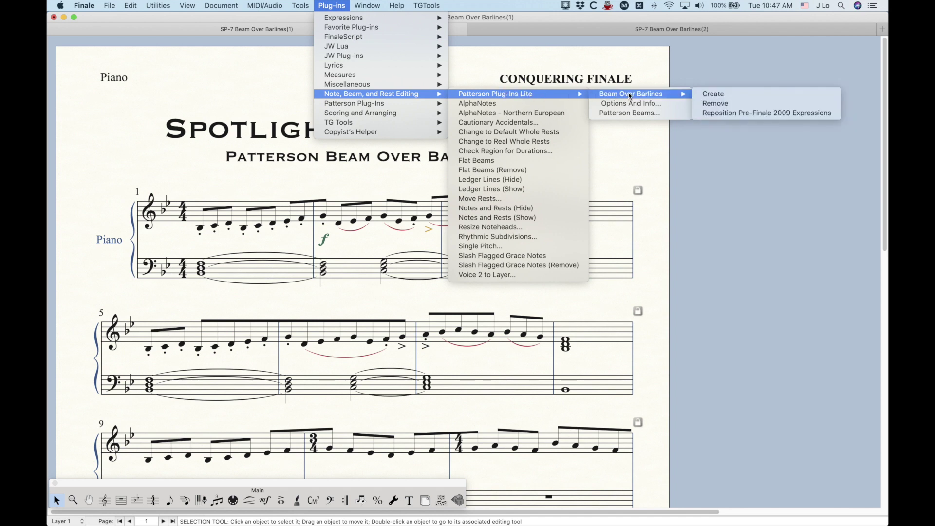
left_click(324, 2)
left_click(306, 75)
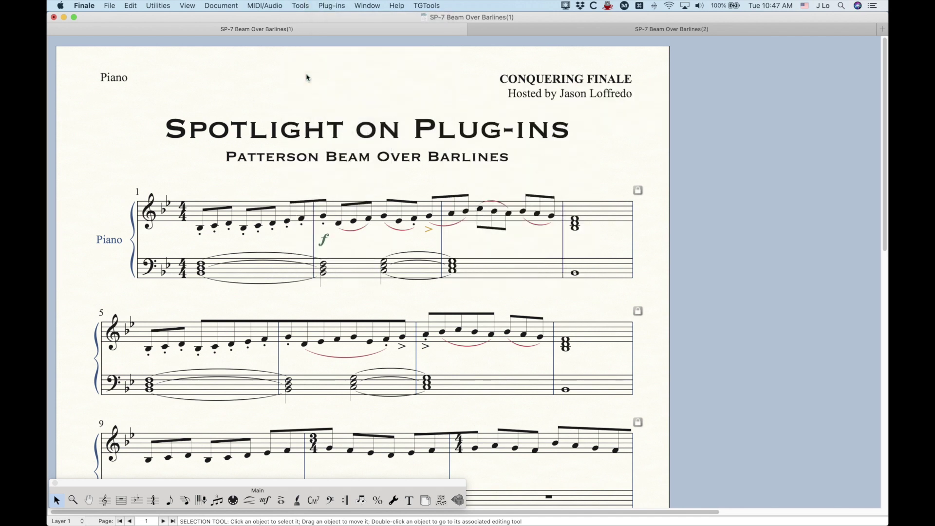
key("super")
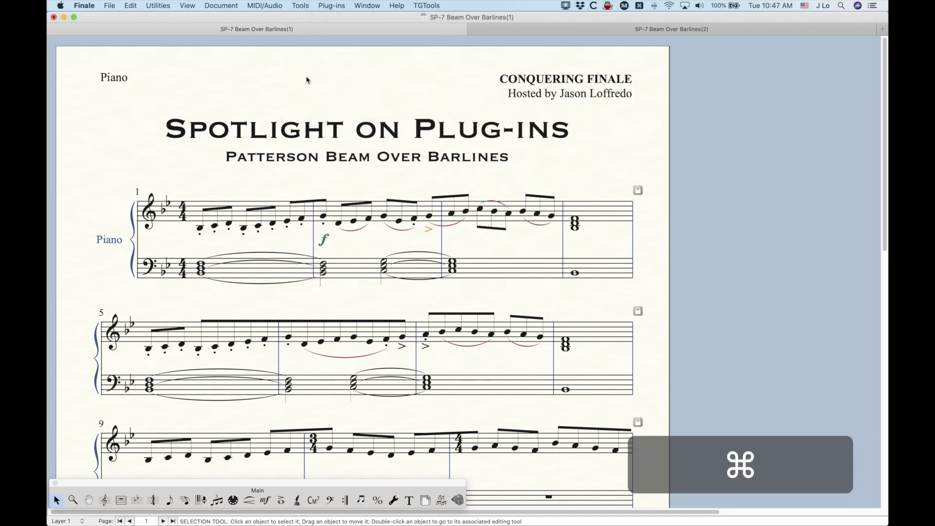
key("super+minus")
key("super+minus")
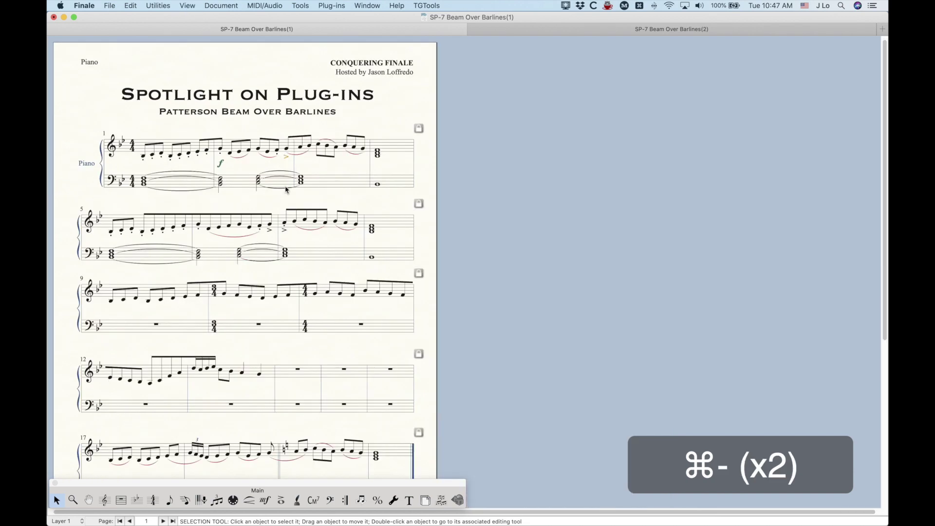
scroll(261, 278, "down", 1)
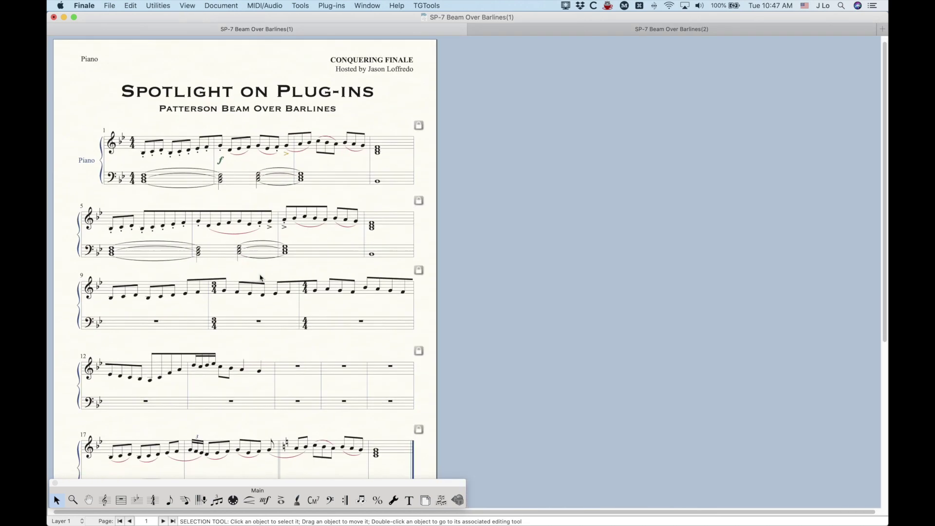
scroll(260, 278, "up", 2)
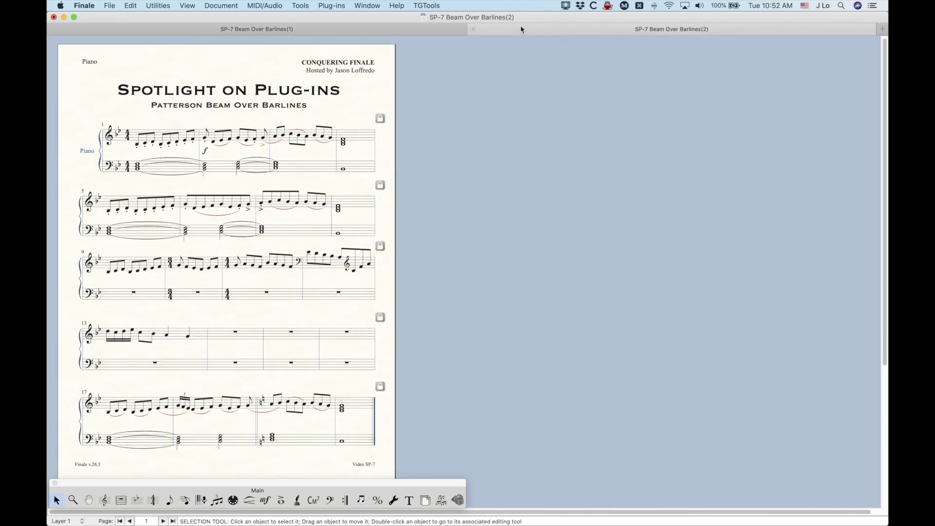
- Open the full Patterson Beam Over Barlines dialog for the second document and place it beside the enlarged score
left_click(333, 5)
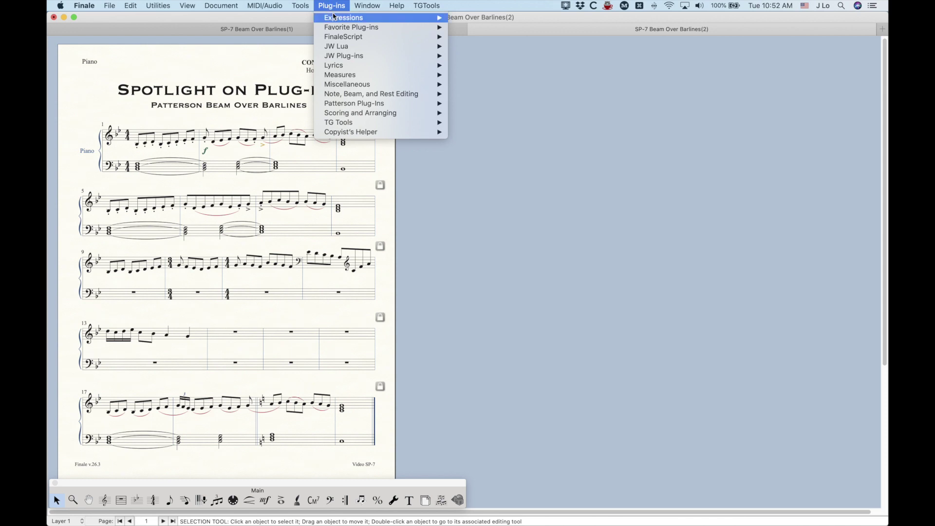
mouse_move(356, 104)
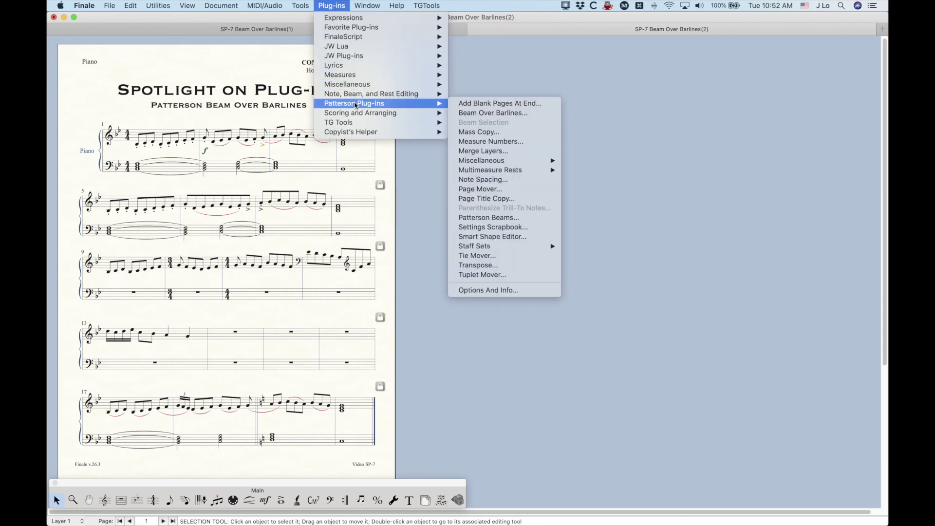
left_click(509, 114)
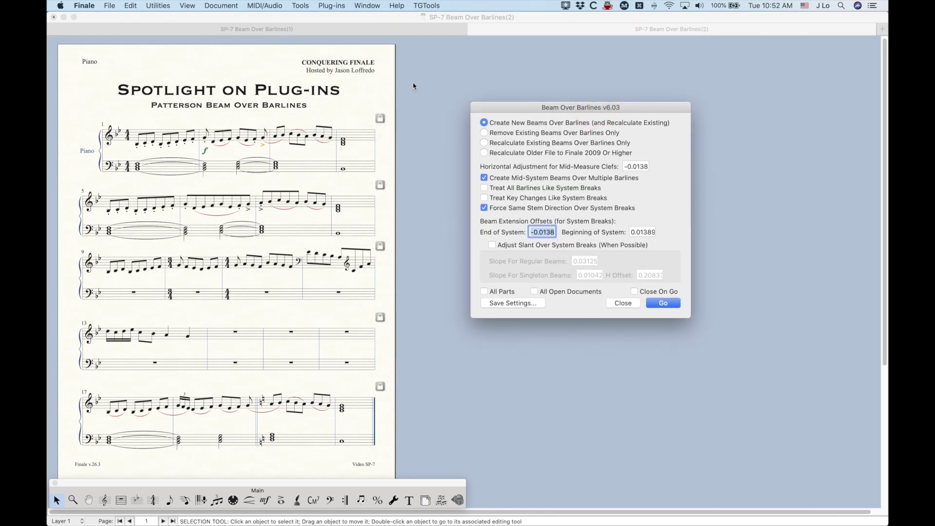
left_click_drag(575, 111, 674, 109)
left_click(492, 121)
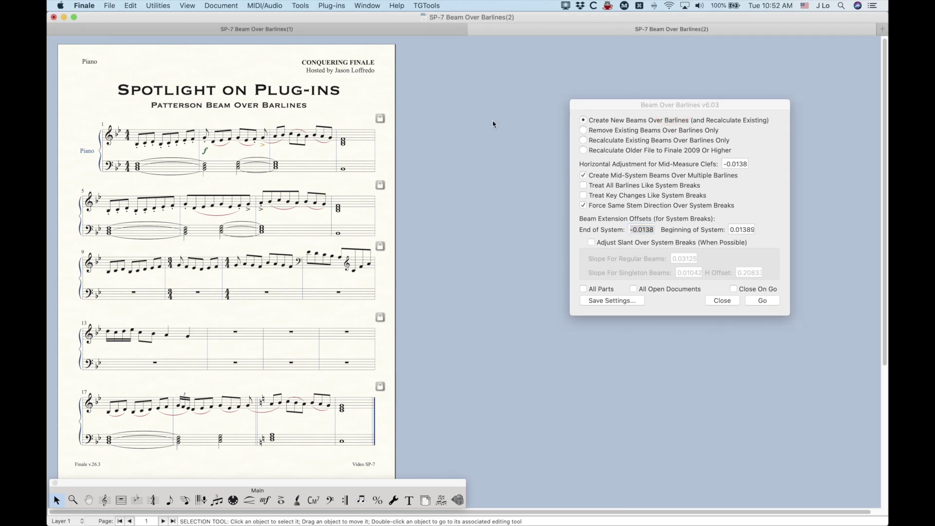
key("super+equal")
key("super+equal")
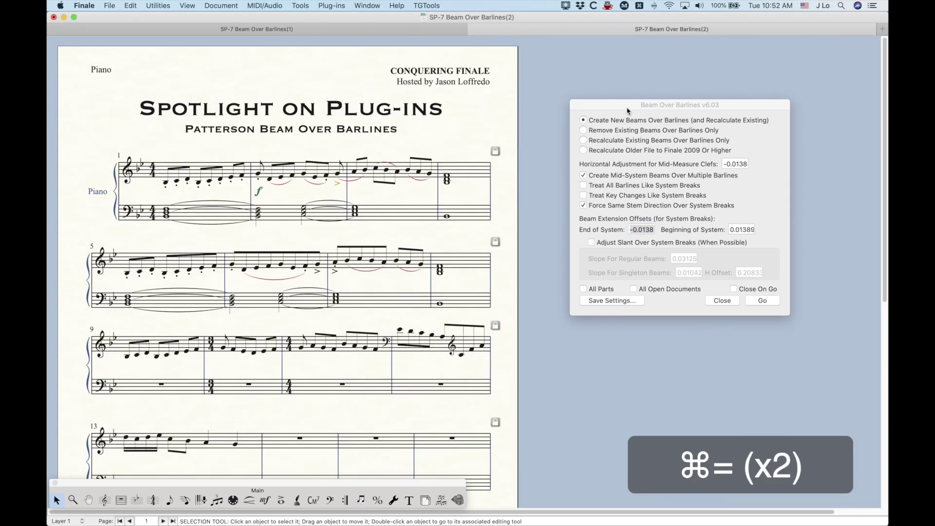
left_click_drag(626, 109, 620, 96)
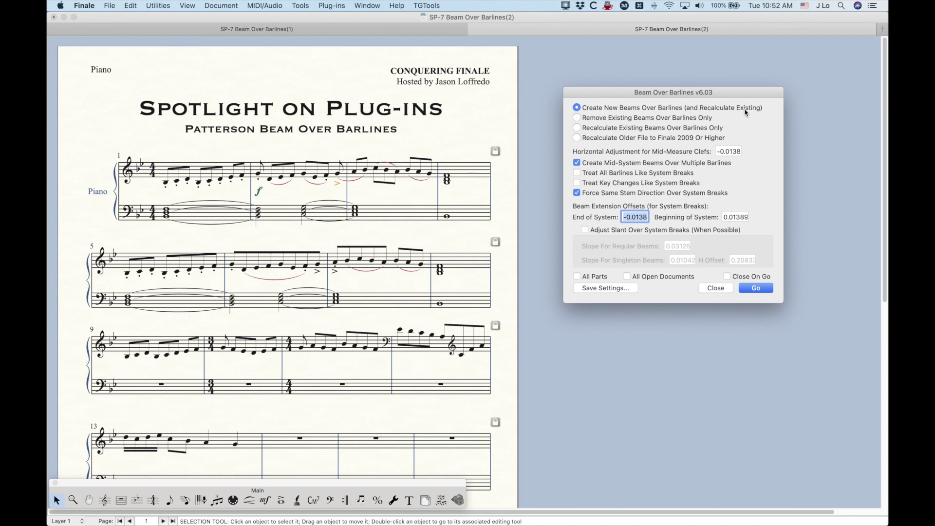
- Cycle through the plug-in's remove and recalculate modes and return it to Create New Beams Over Barlines (and Recalculate Existing)
left_click(577, 118)
left_click(577, 108)
left_click(577, 128)
left_click(578, 139)
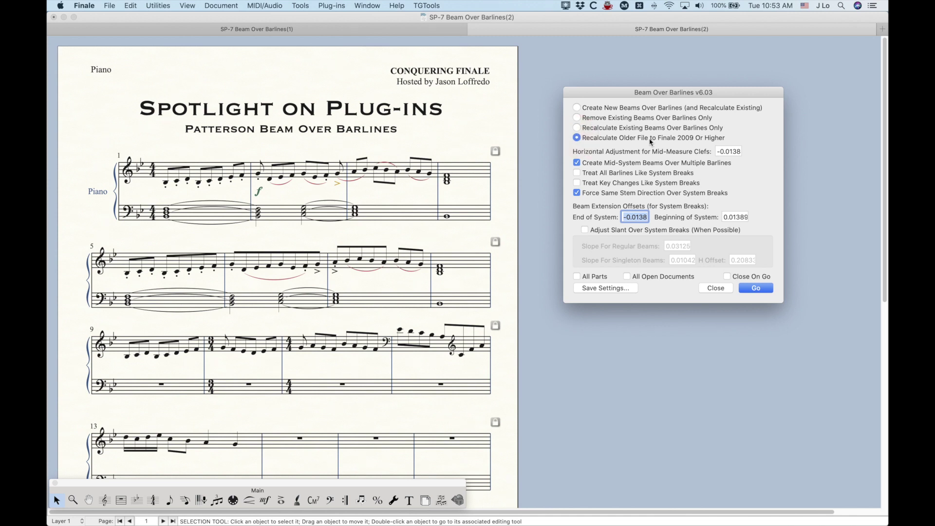
left_click(577, 108)
- Select treble measures 11 and 12, on both sides of the change to bass clef
left_click(526, 171)
scroll(526, 171, "down", 6)
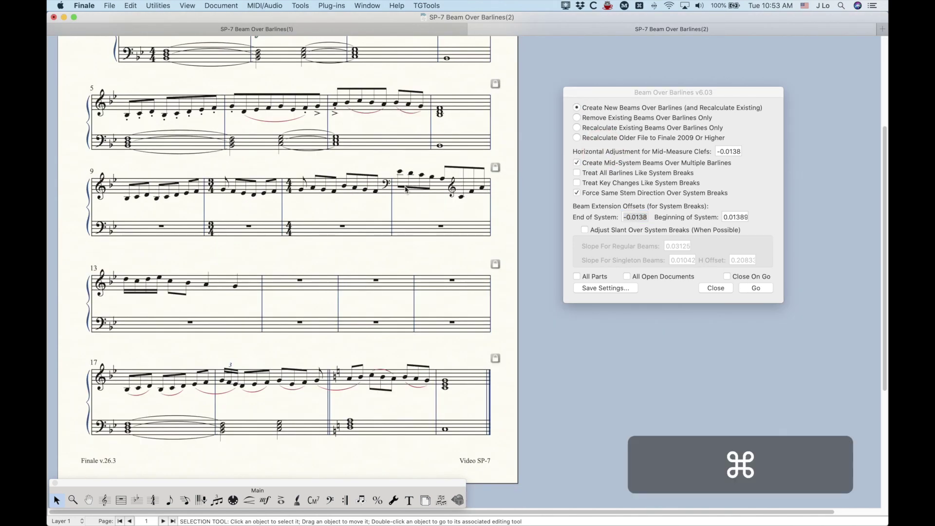
left_click(355, 190)
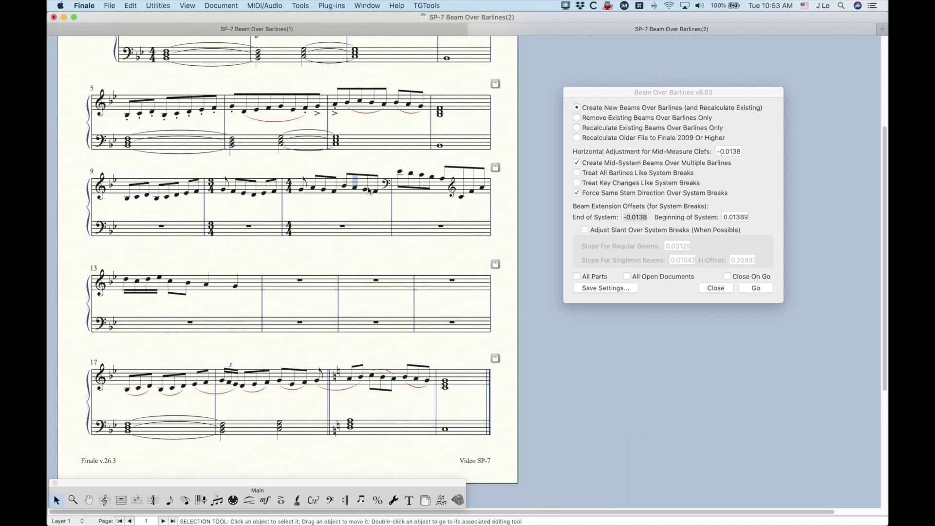
left_click(368, 188)
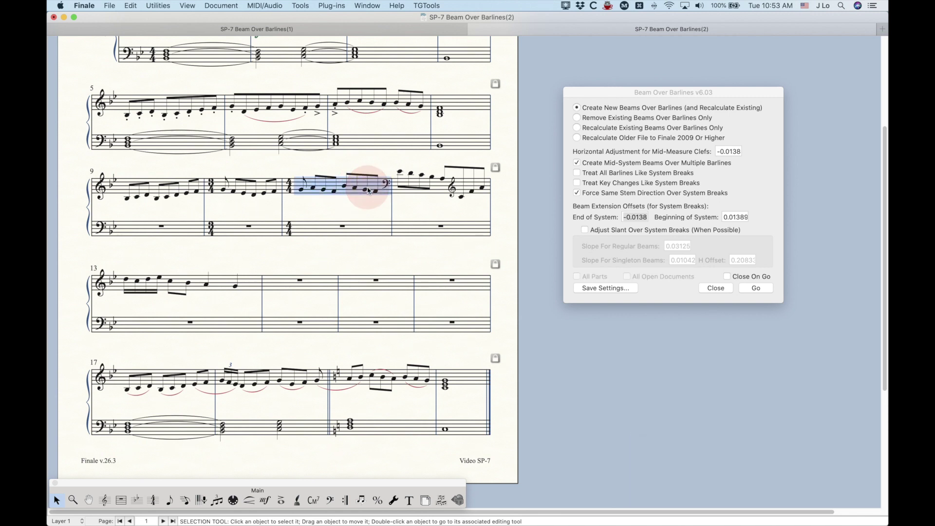
left_click(423, 186, "shift")
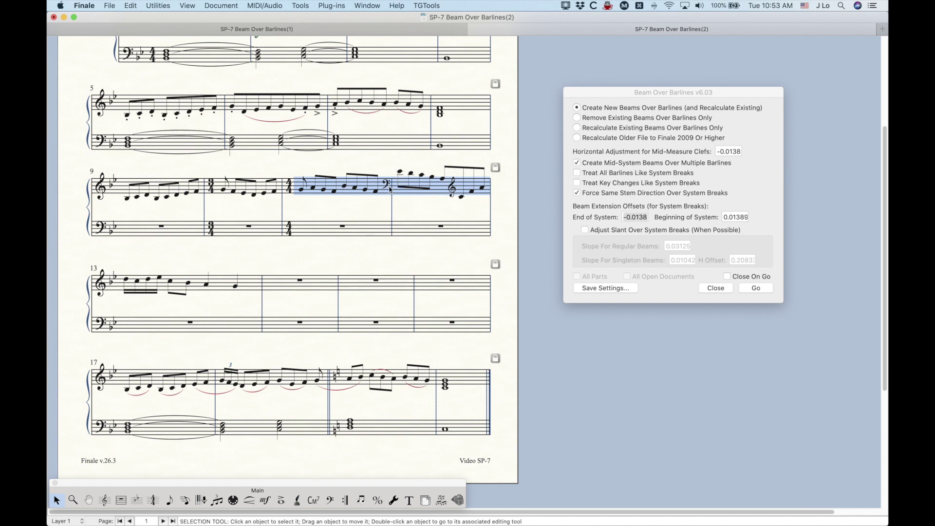
- Try creating the beam over the clef change with the horizontal adjustment for mid-measure clefs at 0 and undo the attempt
left_click(660, 95)
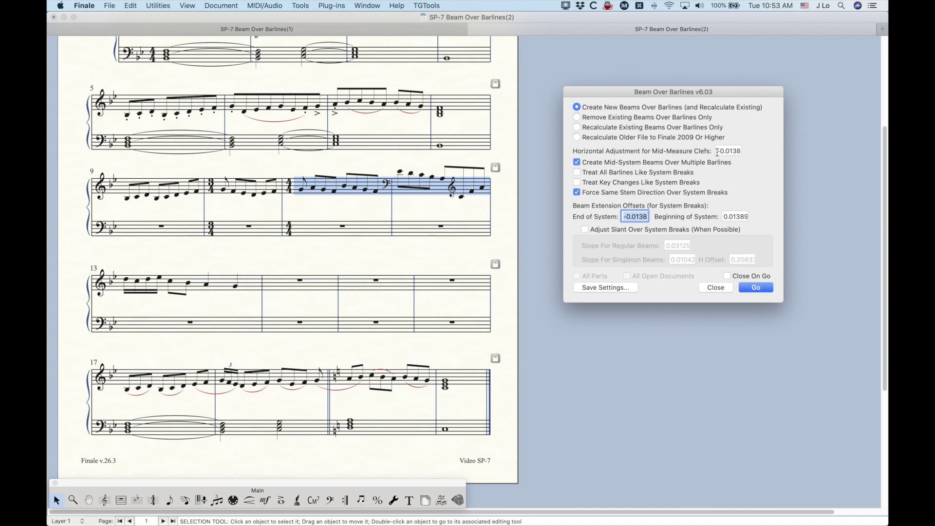
left_click(717, 152)
type("0")
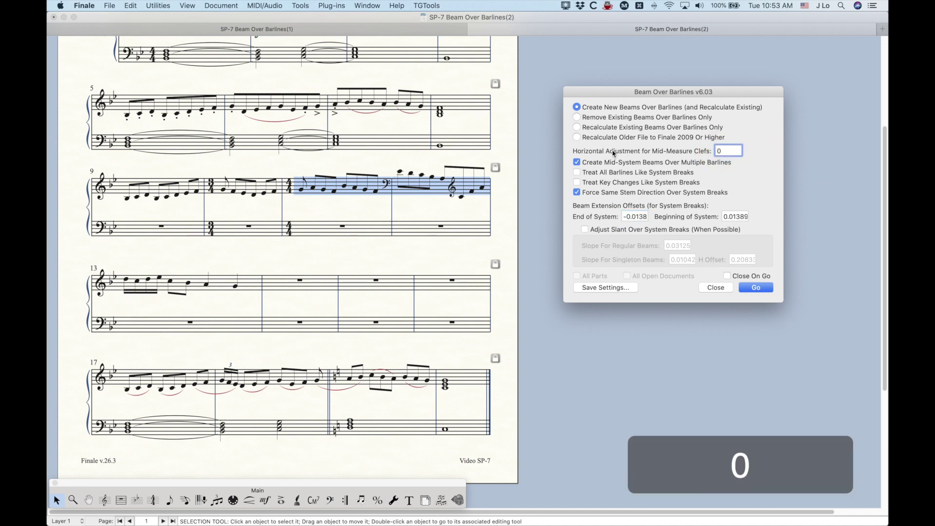
left_click(749, 286)
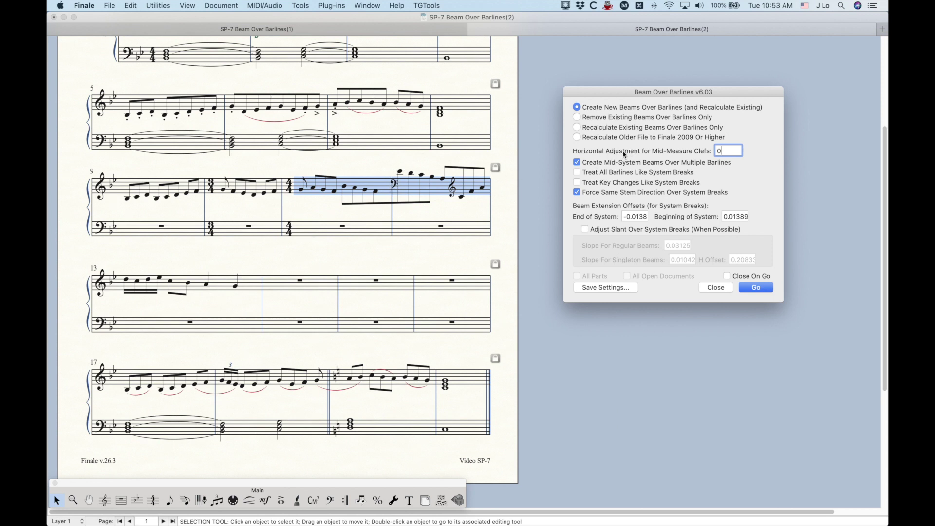
left_click(363, 171)
key("cmd+z")
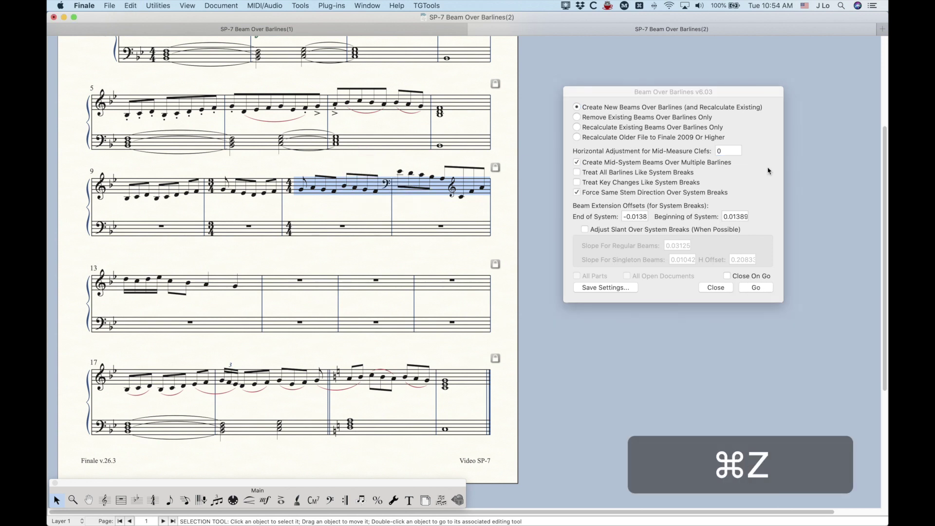
- Set the horizontal adjustment for mid-measure clefs to -.2 and create the beams over the barline in the selected measures
left_click(730, 151)
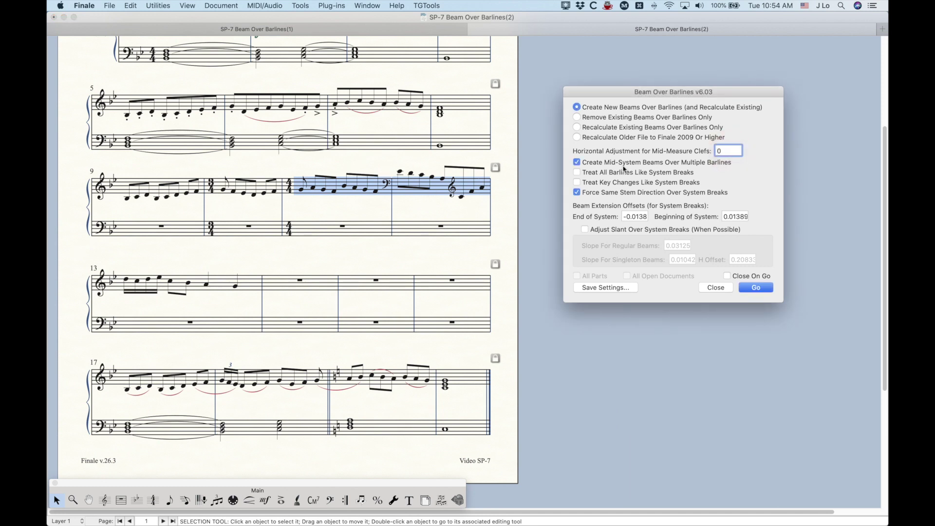
double_click(731, 152)
type("-.2")
left_click(753, 288)
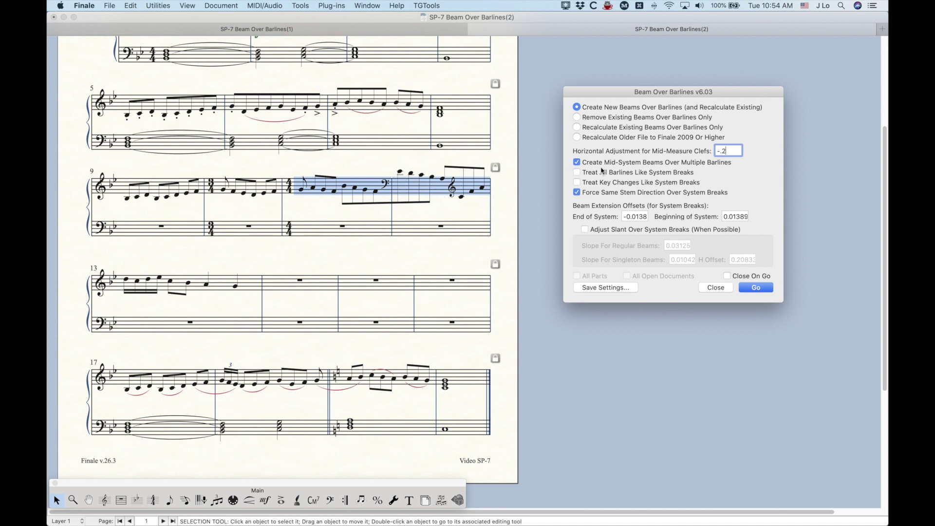
left_click(548, 193)
scroll(530, 227, "up", 2)
scroll(529, 224, "up", 2)
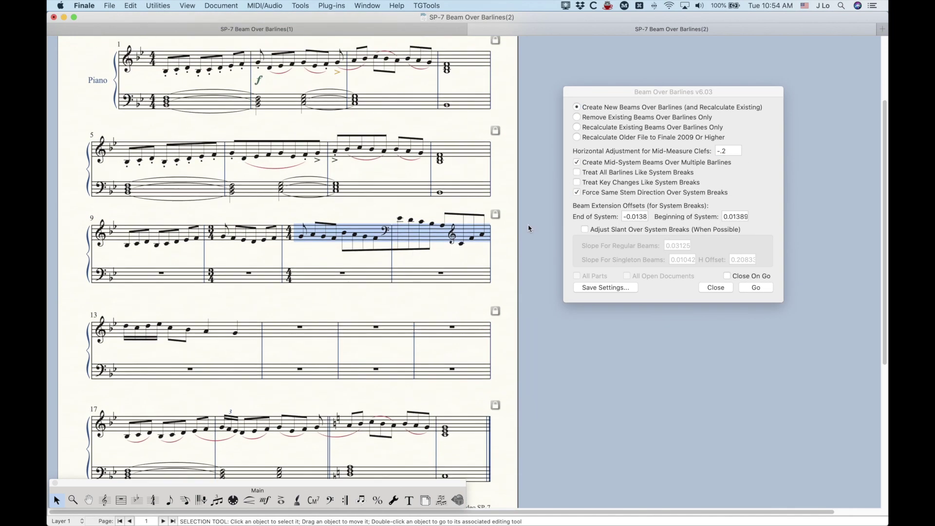
- Try creating beams over the barlines in treble measures 5 to 7 with Create Mid-System Beams Over Multiple Barlines enabled and undo the attempt
scroll(528, 224, "up", 2)
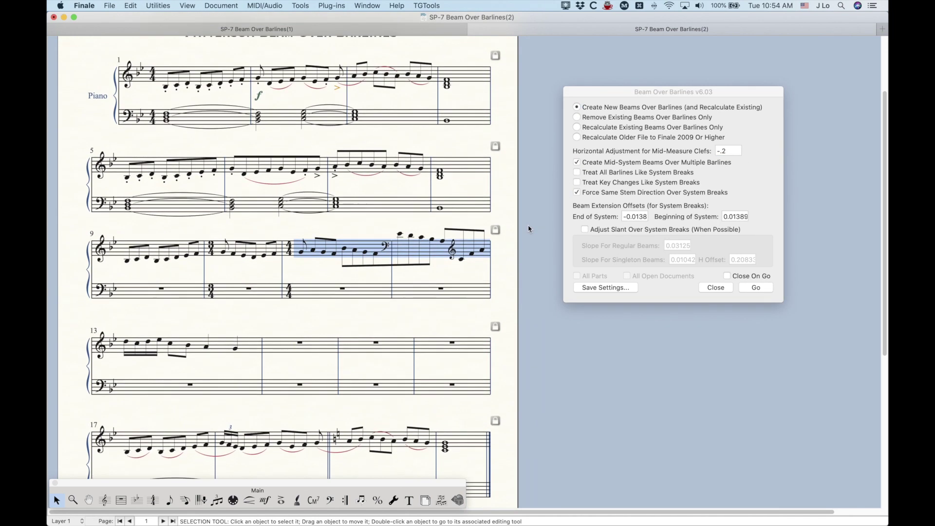
left_click(615, 100)
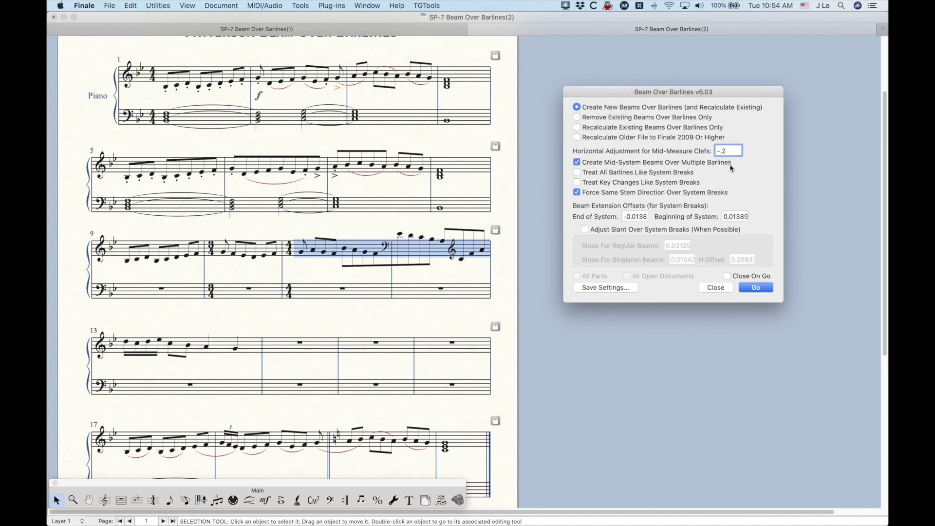
left_click(179, 147)
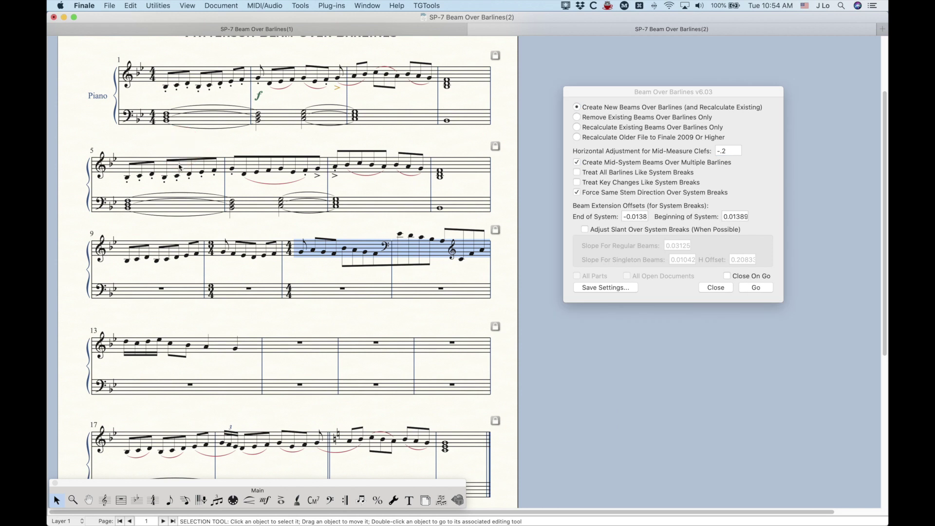
left_click(174, 168)
left_click(384, 171, "shift")
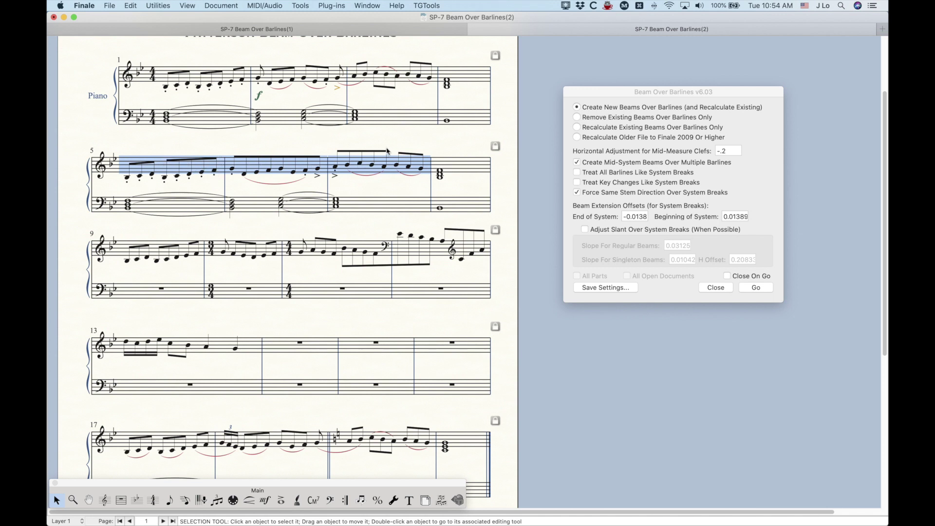
left_click(638, 93)
left_click(762, 288)
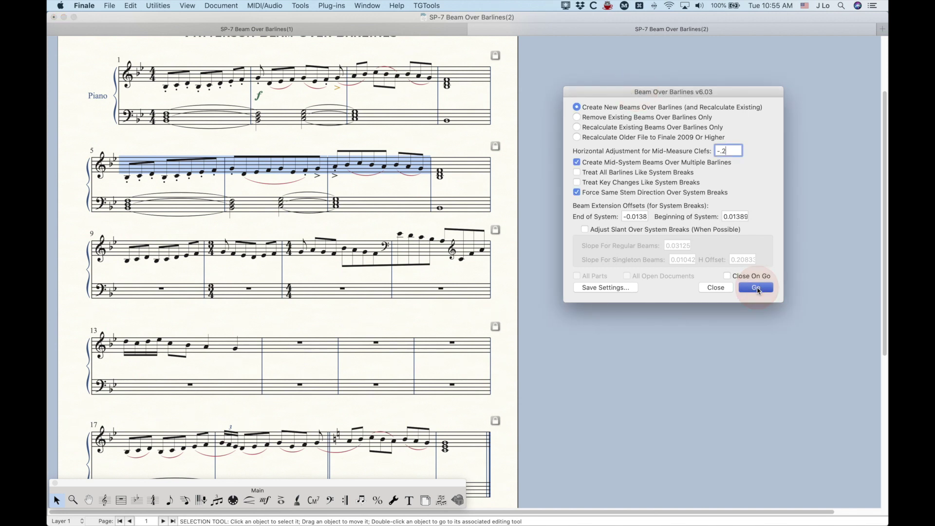
left_click(175, 138)
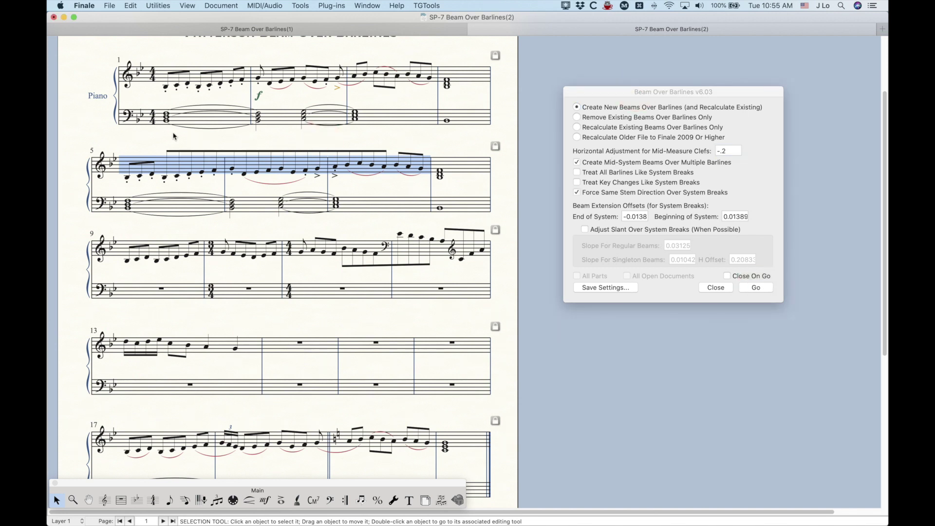
left_click(167, 136)
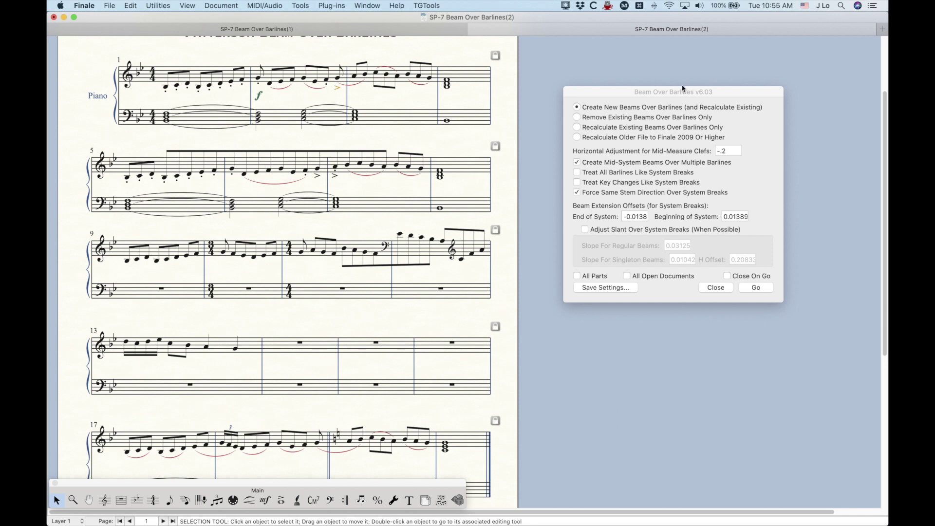
key("super+z")
key("super+z")
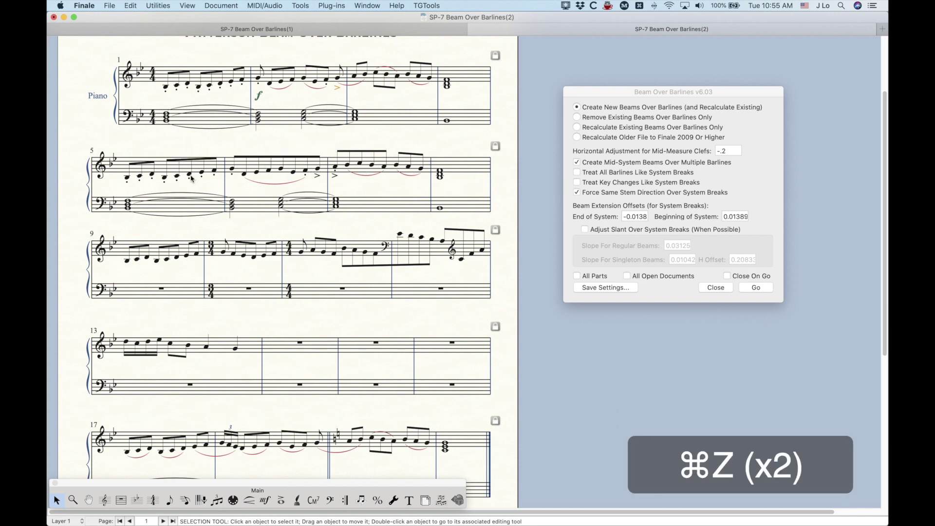
- Turn off Create Mid-System Beams Over Multiple Barlines, try creating the beams in treble measures 5 to 7 and undo the attempt
left_click(386, 163, "shift")
left_click(602, 168)
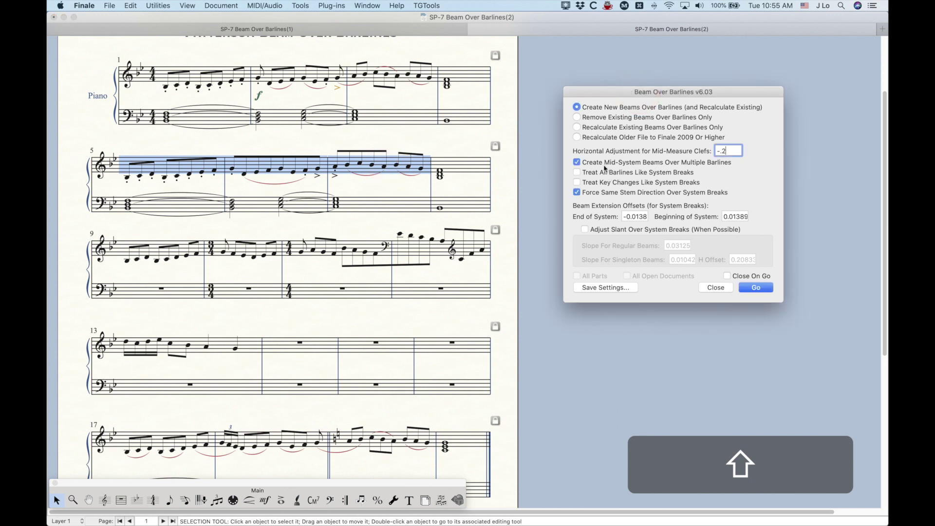
left_click(598, 167)
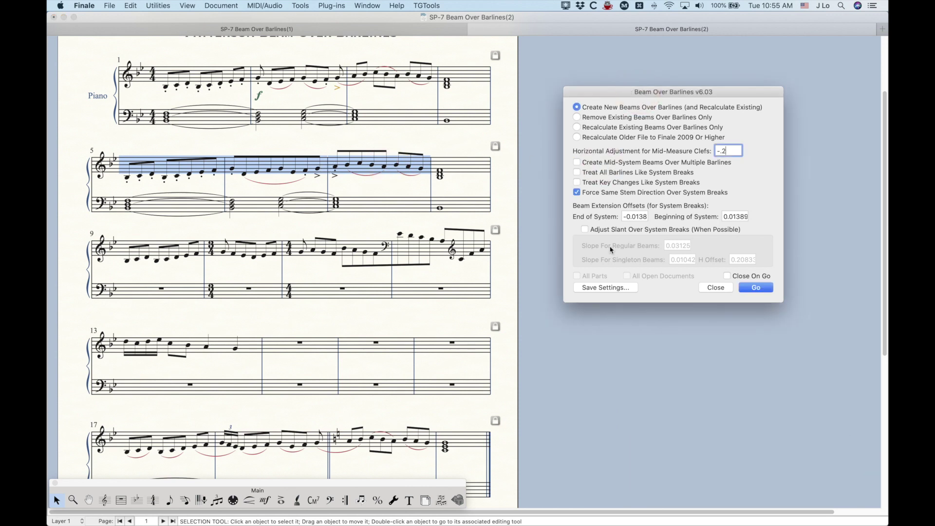
left_click(754, 287)
left_click(341, 140)
key("super+z")
key("super+z")
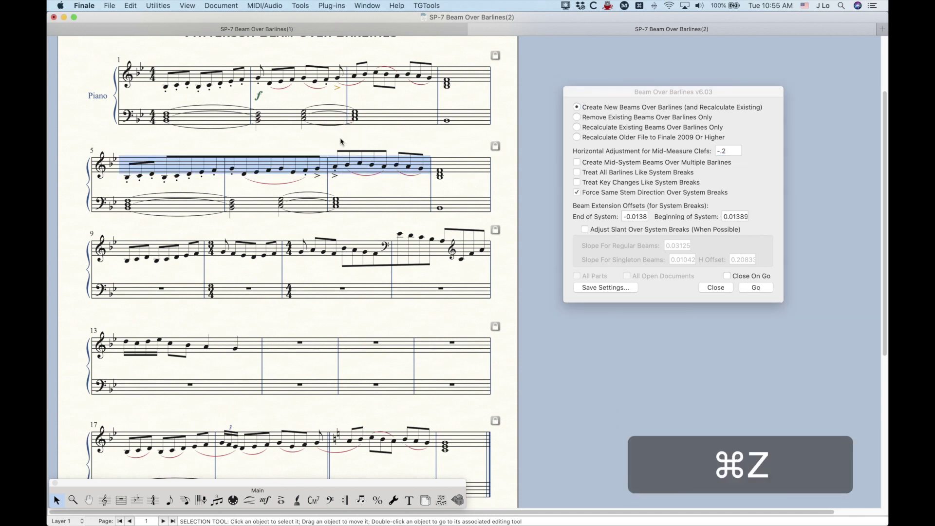
- Turn on the multiple-barline option and Treat All Barlines Like System Breaks, try creating the beams in measures 5 to 7 and undo the attempt
left_click(625, 92)
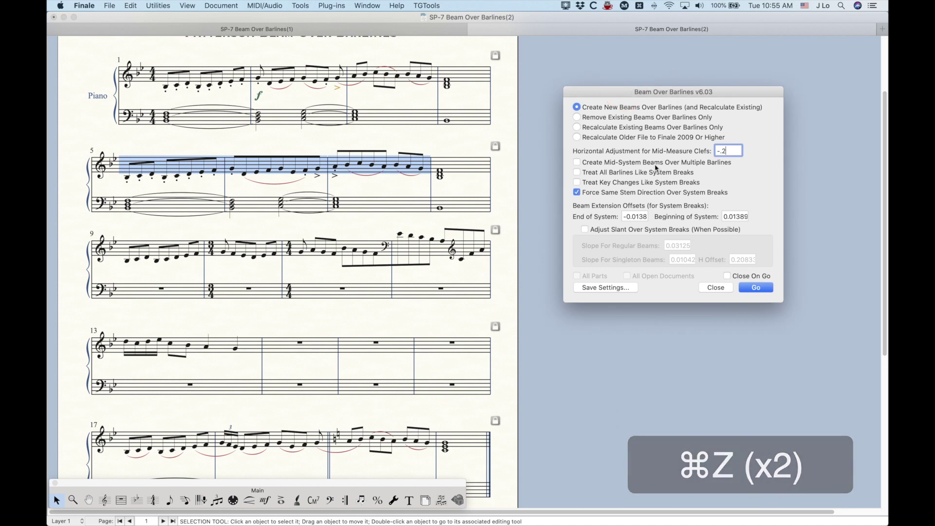
left_click(578, 163)
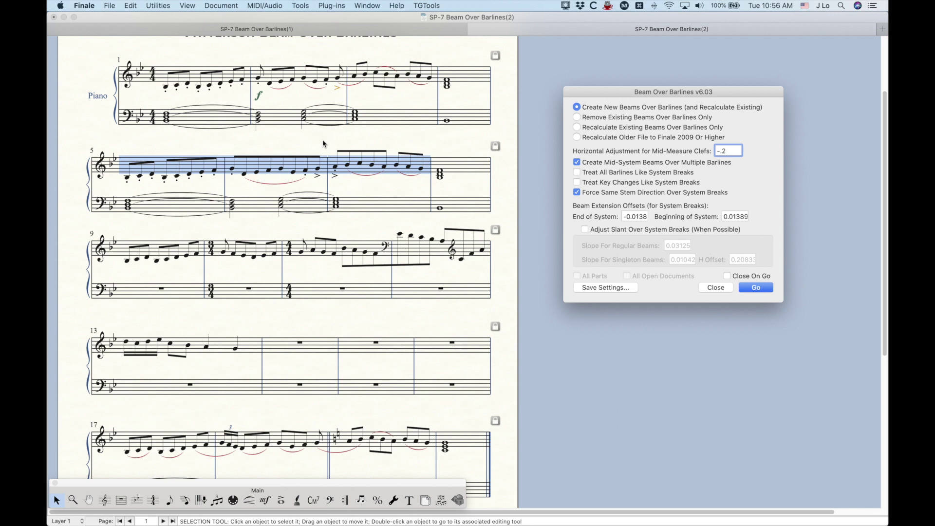
left_click(614, 172)
left_click(755, 287)
left_click(275, 146)
left_click(276, 146)
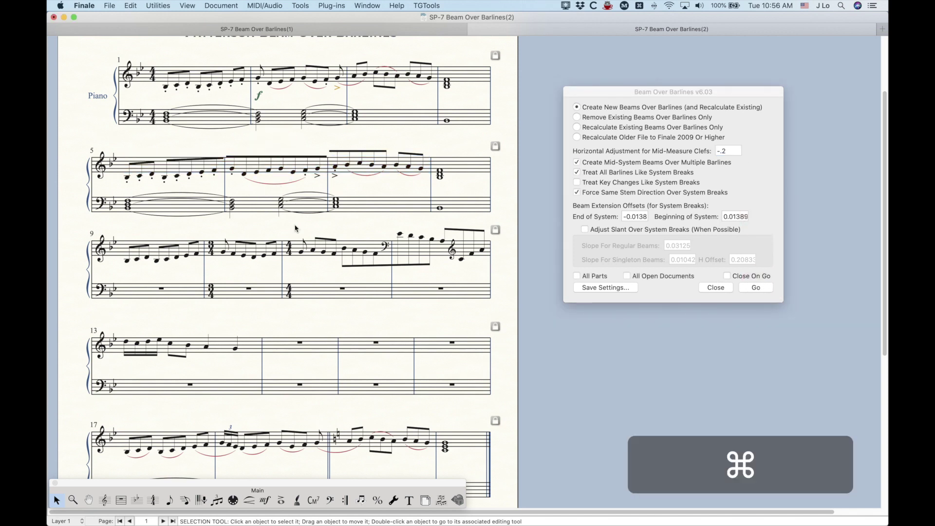
key("super+equal")
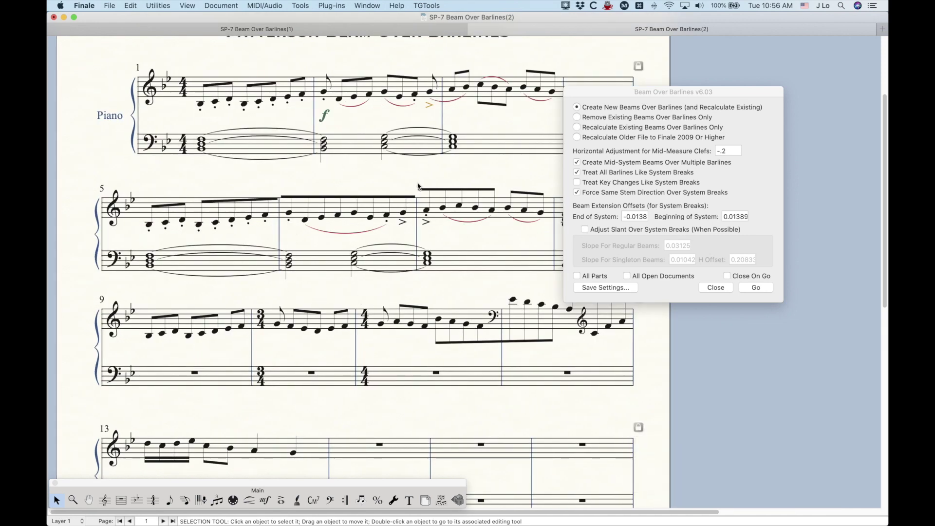
key("super+z")
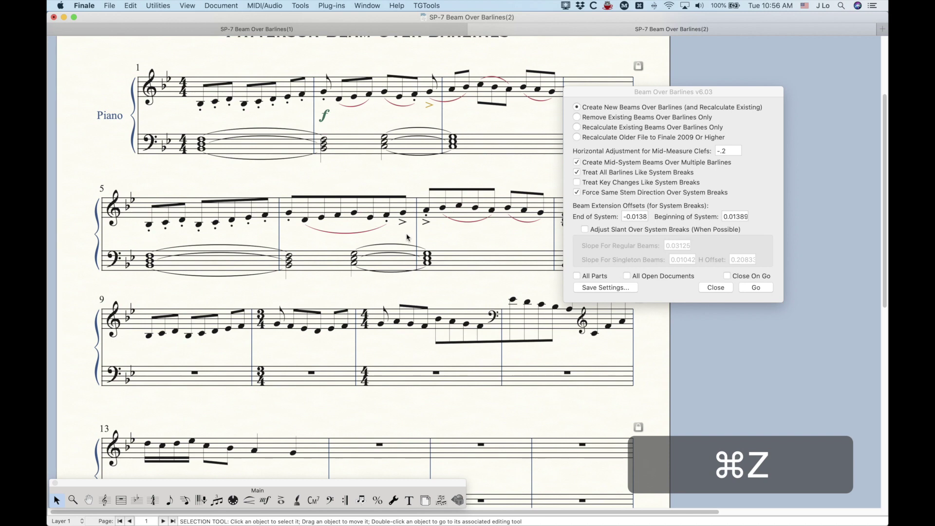
- Try creating beams over the barlines in treble measures 9 to 11, treating all barlines like system breaks, and undo the attempt
scroll(402, 262, "down", 1)
scroll(402, 261, "down", 1)
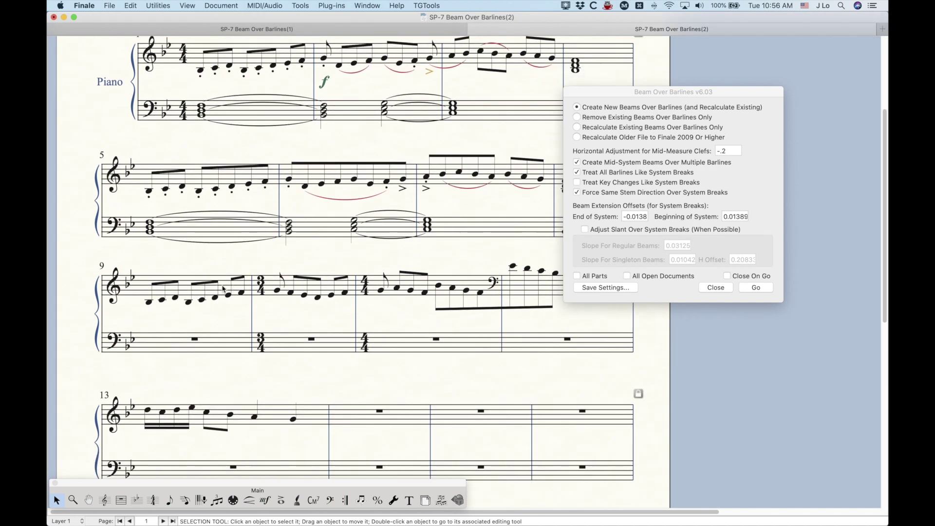
left_click(223, 291)
left_click(390, 288, "shift")
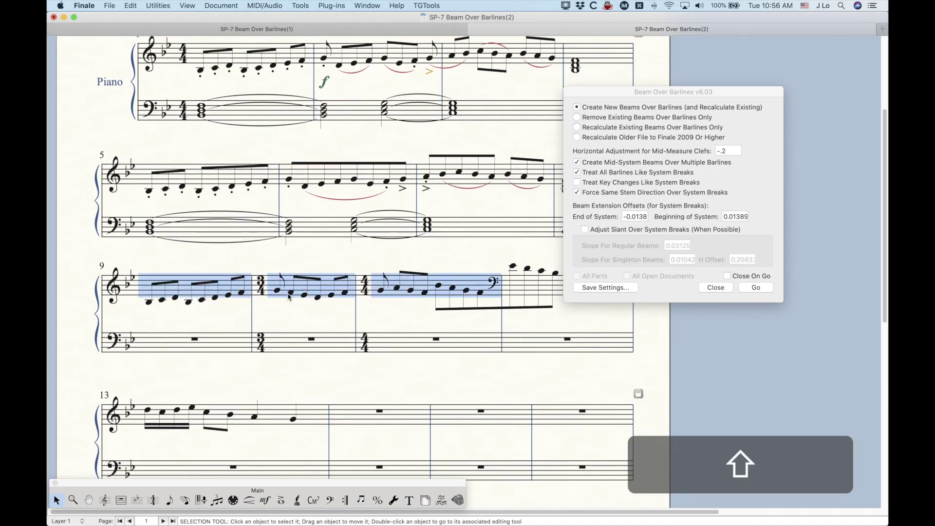
left_click(670, 93)
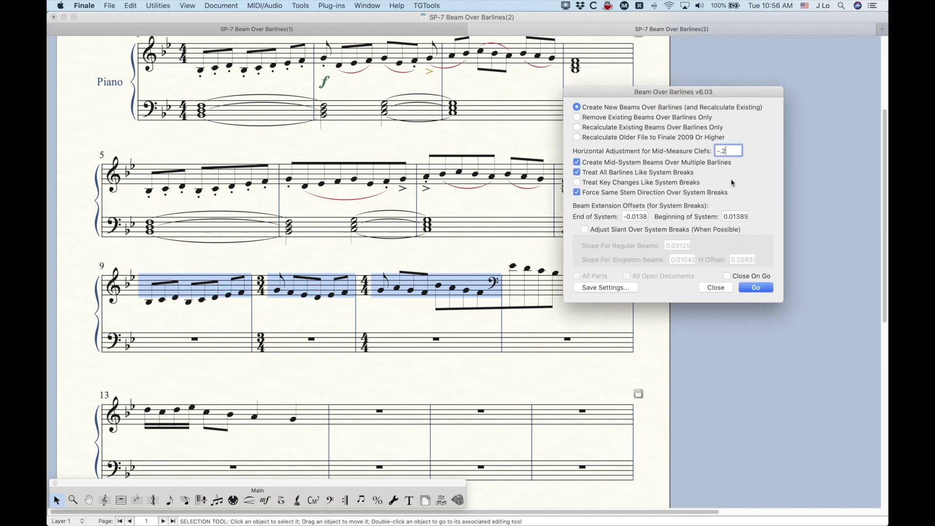
left_click(749, 288)
left_click(307, 262)
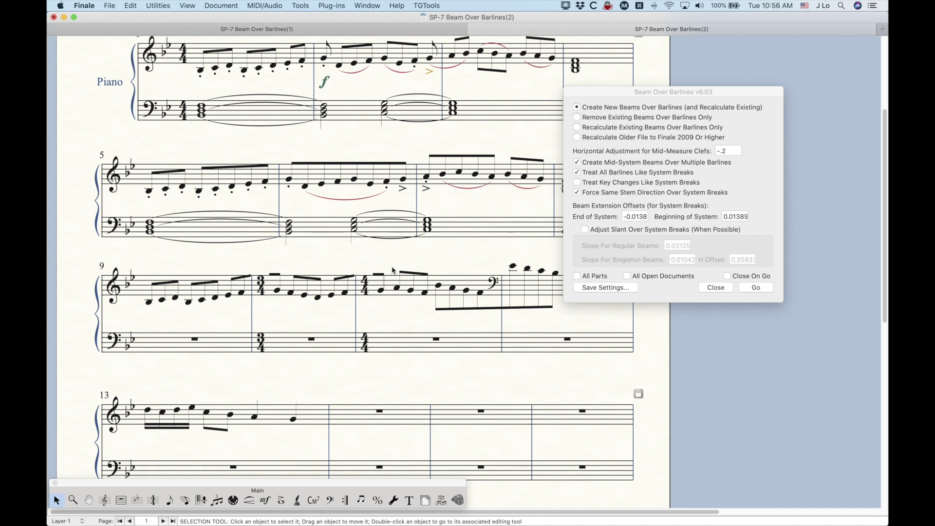
key("super+z")
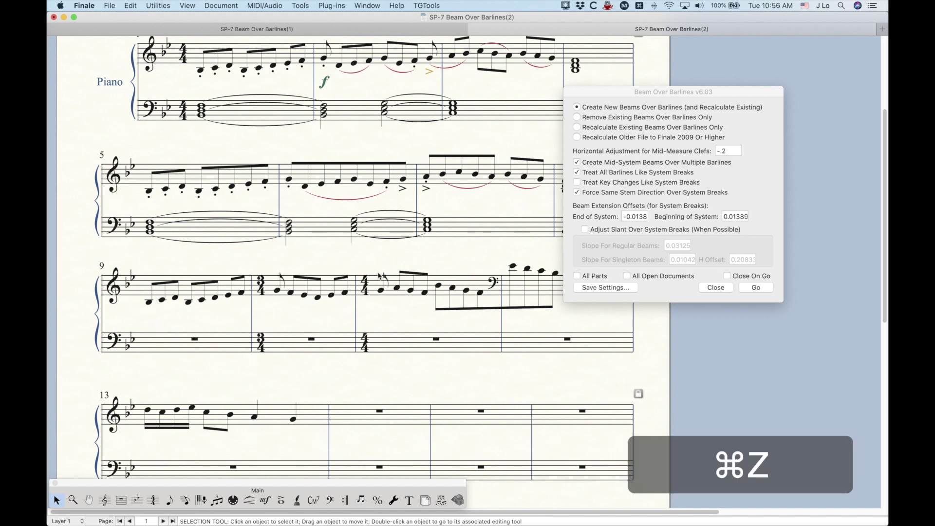
- Turn off Treat All Barlines Like System Breaks, turn on Treat Key Changes Like System Breaks and move the plug-in dialog clear of the score
left_click(635, 95)
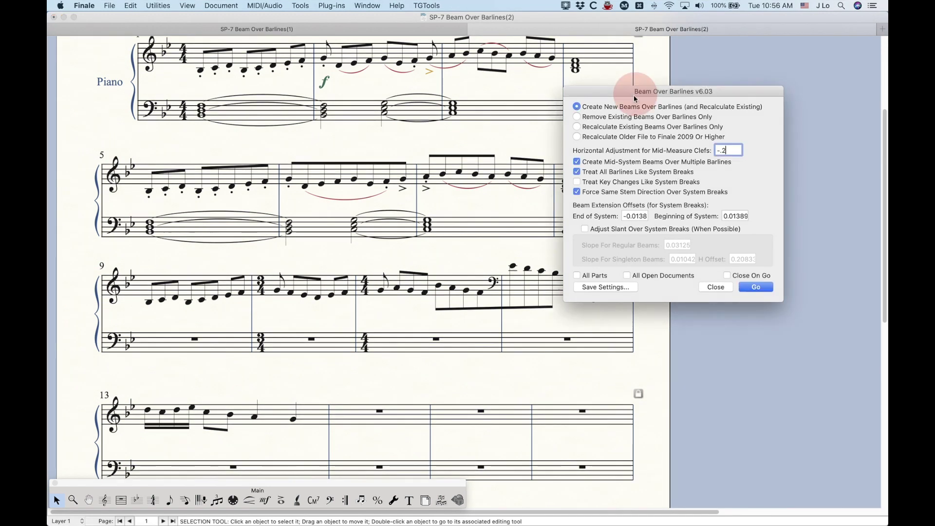
left_click(577, 173)
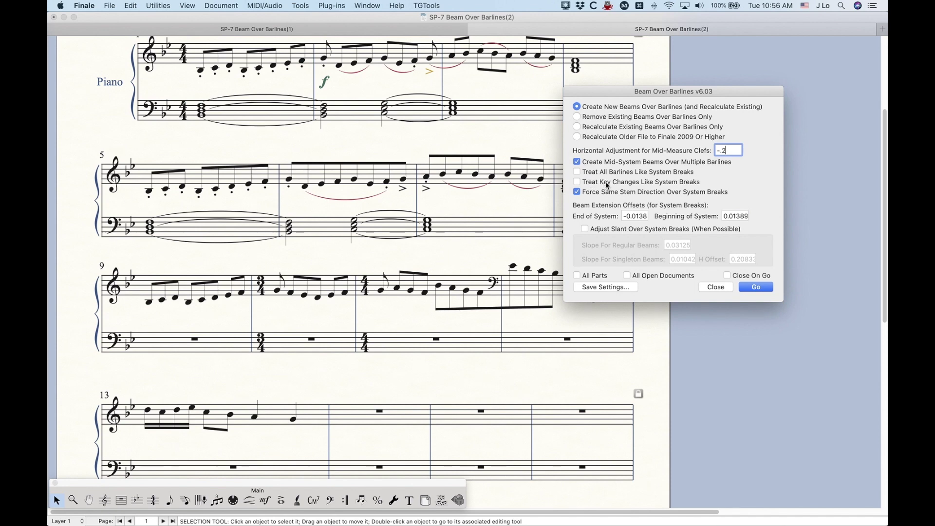
left_click(607, 185)
scroll(299, 384, "down", 5)
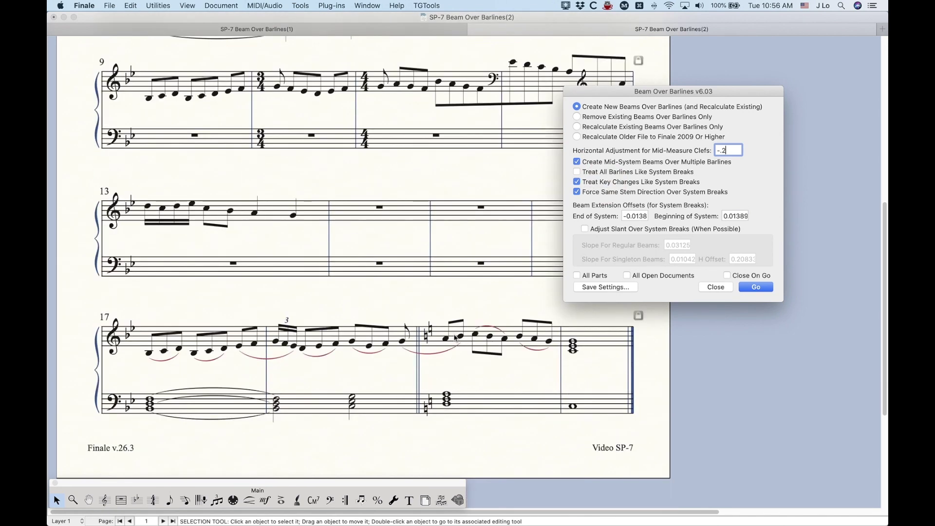
left_click_drag(617, 91, 674, 86)
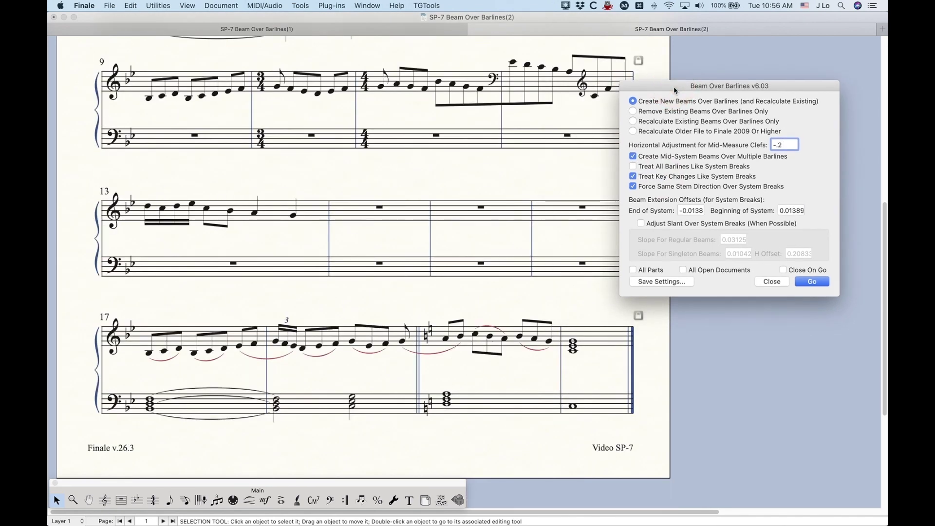
- Create beams over the barlines in treble measures 17 to 19, up to and across the key change
left_click(235, 338)
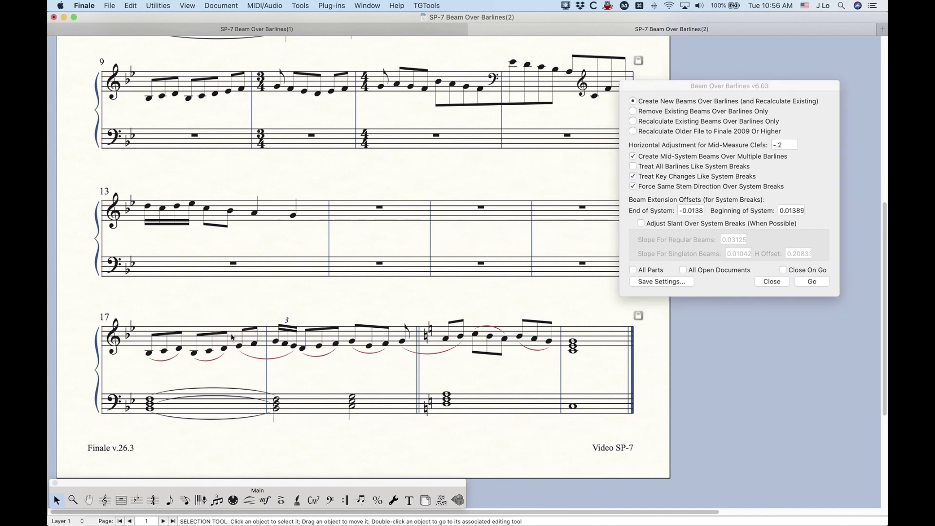
left_click(236, 336)
left_click(485, 337, "shift")
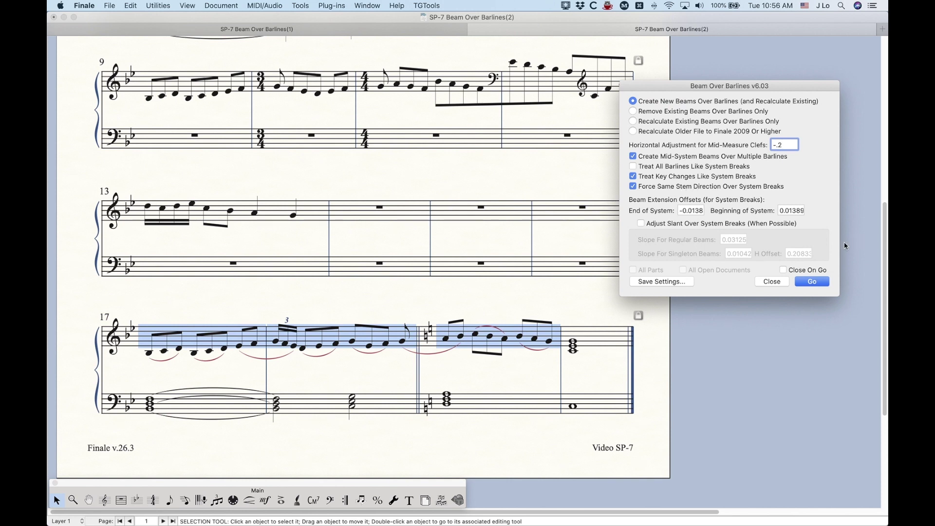
left_click(811, 281)
left_click(395, 318)
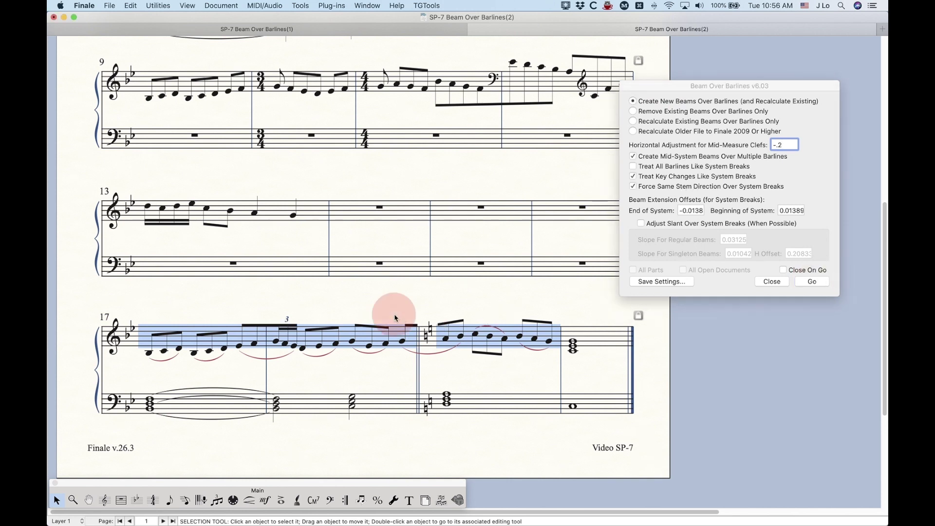
left_click(419, 330)
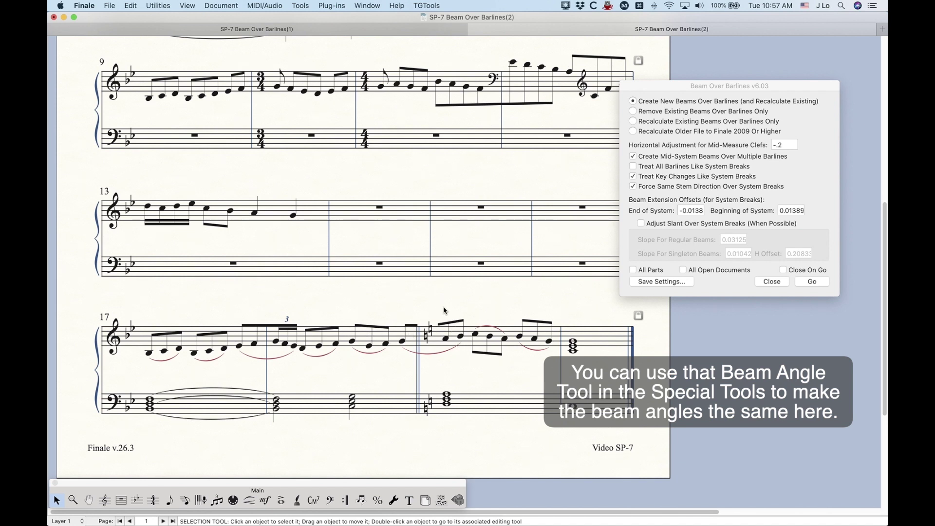
- Turn off Treat Key Changes Like System Breaks
left_click(687, 87)
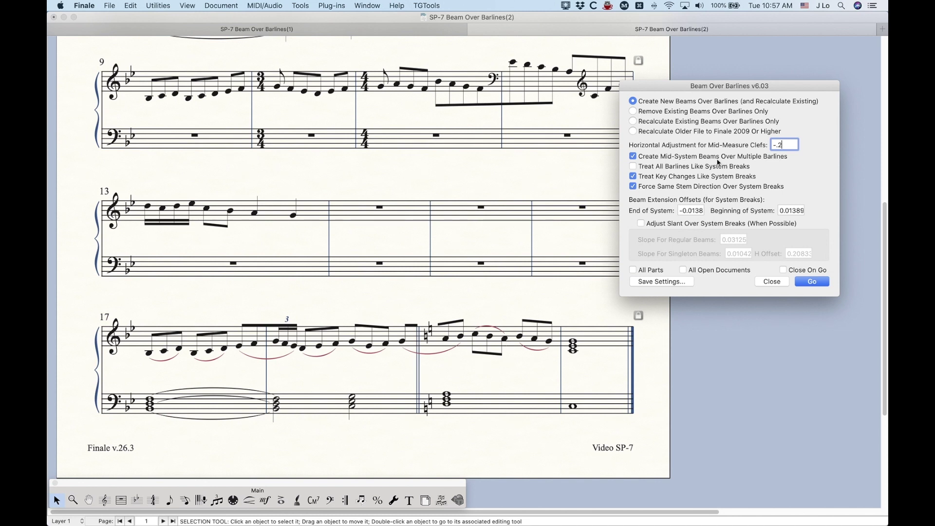
left_click(697, 177)
left_click(499, 240)
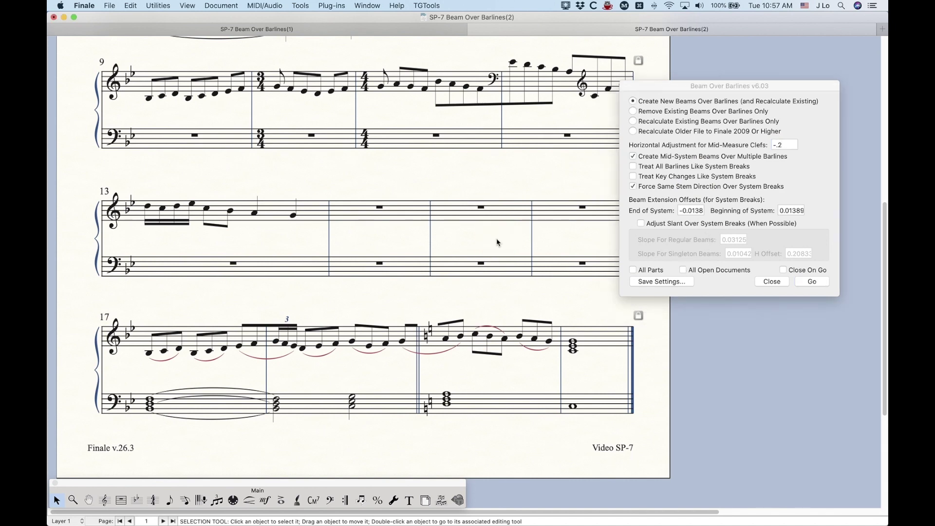
key("super")
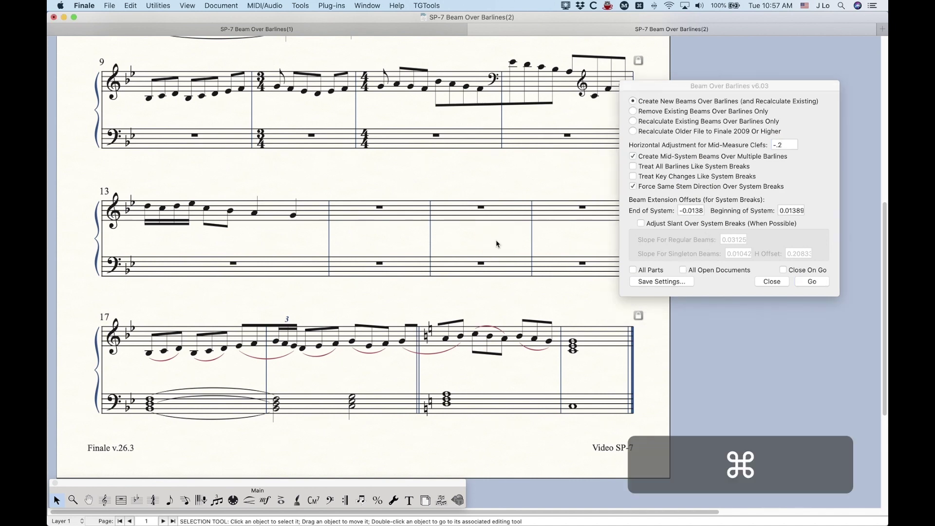
key("super+minus")
- Select treble measures 12 and 13, on both sides of the system break
left_click(462, 186)
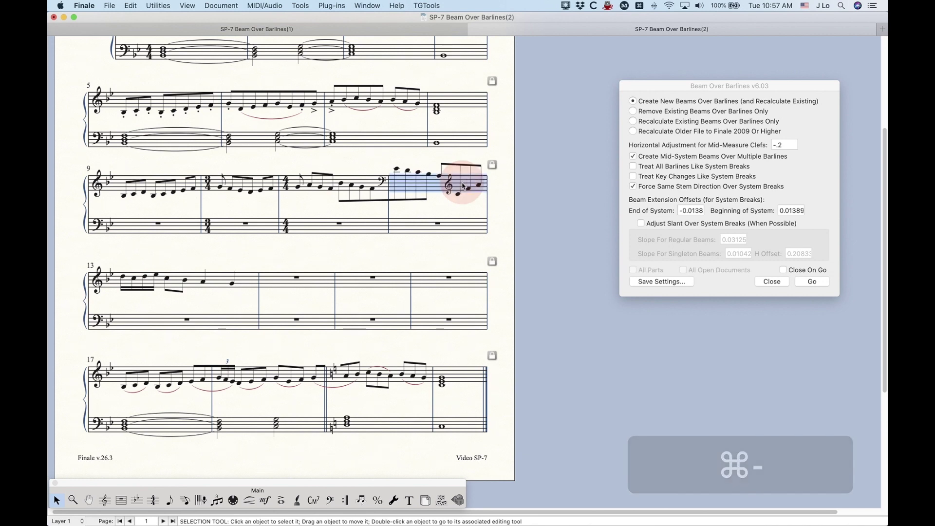
left_click(200, 280, "shift")
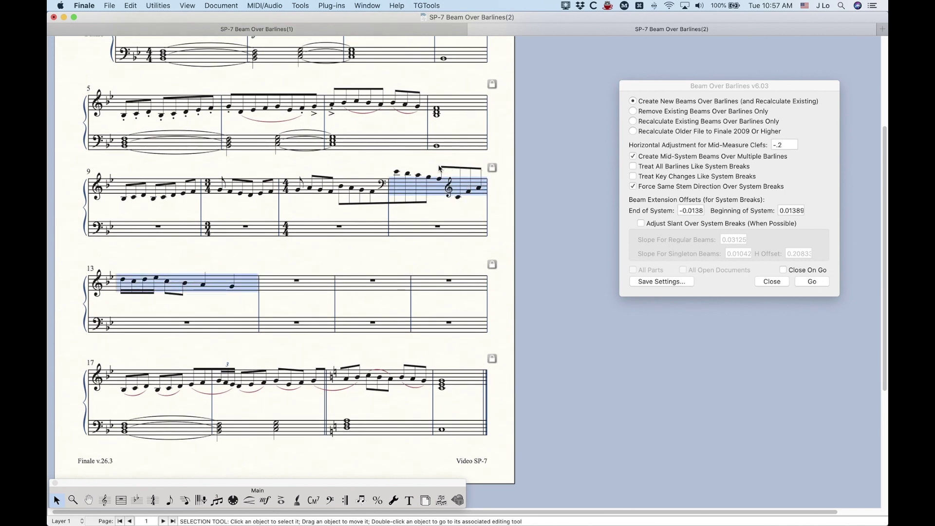
scroll(147, 283, "up", 1)
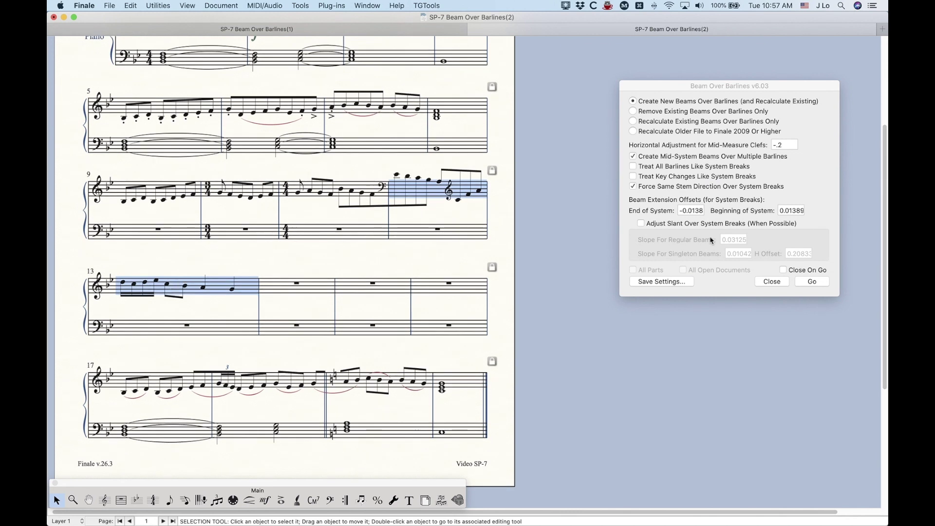
- Try beaming treble measures 12 and 13 across the system break with Force Same Stem Direction Over System Breaks on, and undo the beams
left_click(689, 87)
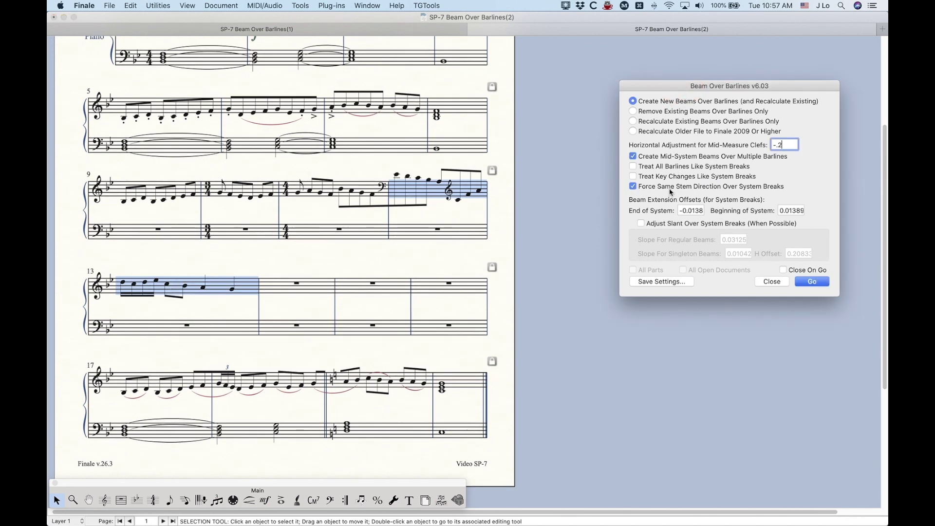
left_click(812, 281)
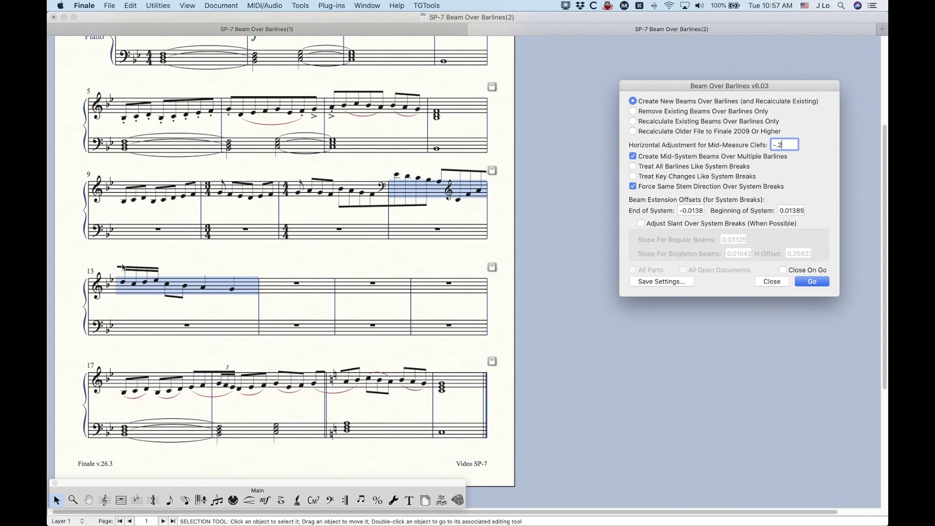
left_click(375, 269)
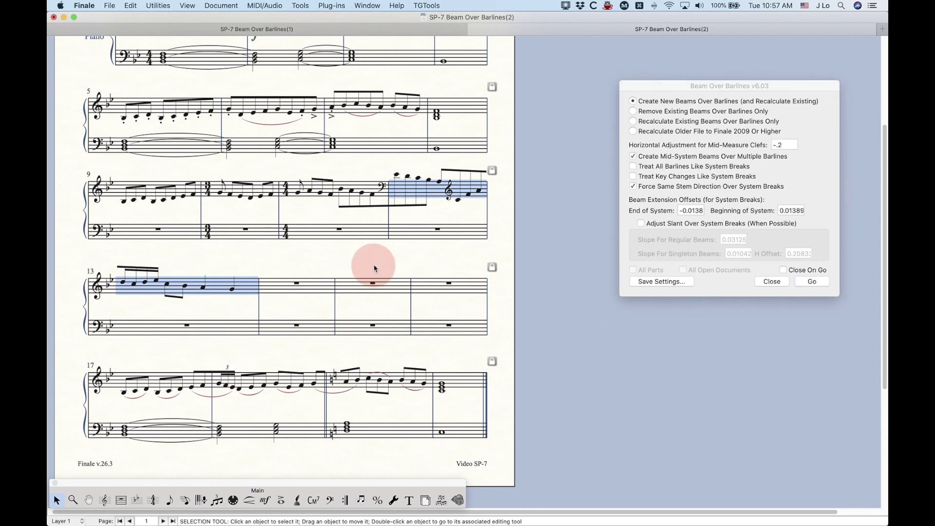
key("super+z")
- Turn off Force Same Stem Direction Over System Breaks, try the beams across measures 12 and 13 again, and undo them
left_click(721, 90)
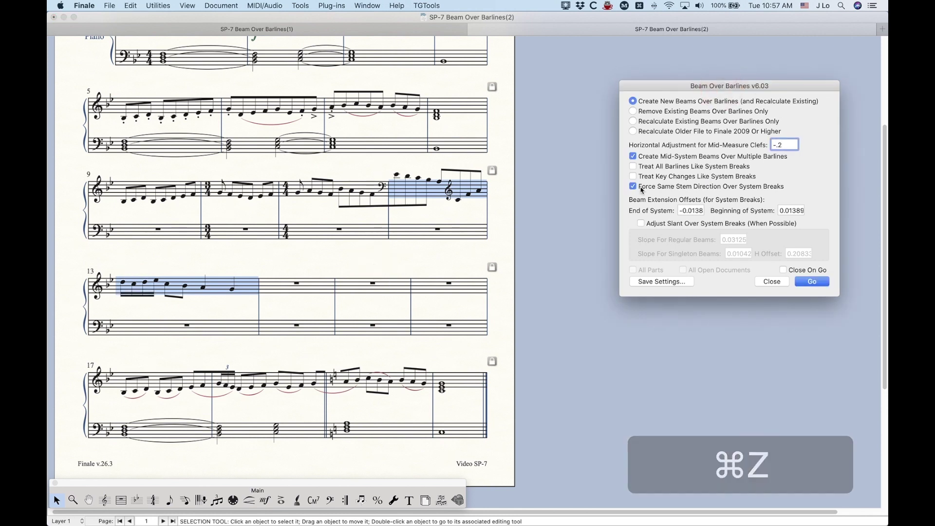
left_click(633, 187)
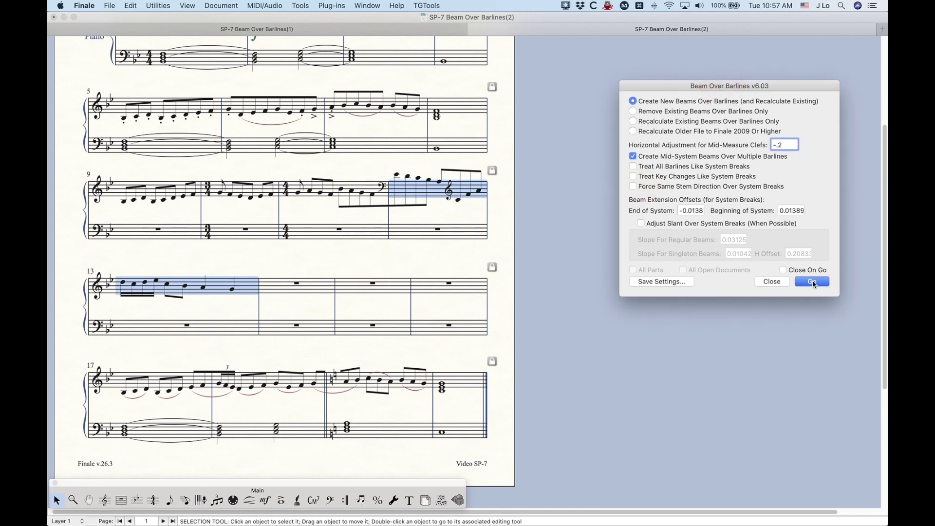
left_click(468, 166)
left_click(155, 269)
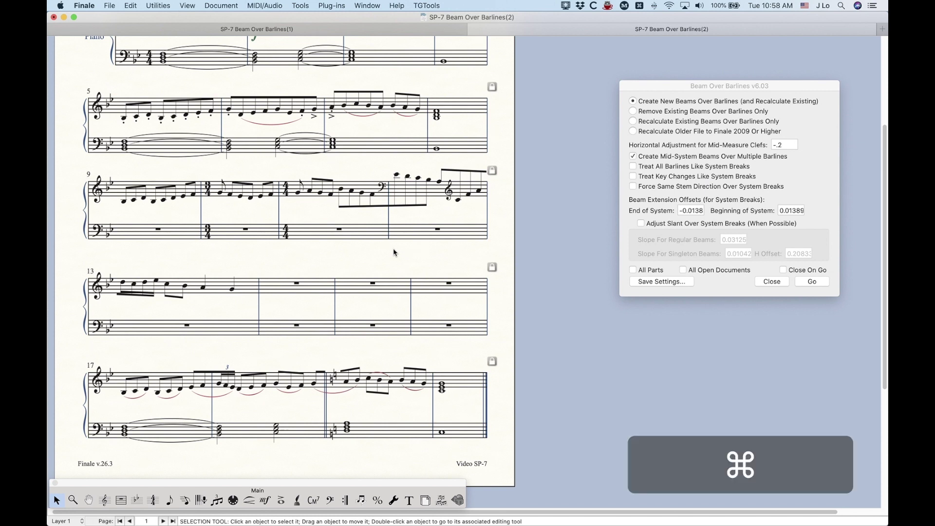
key("super+z")
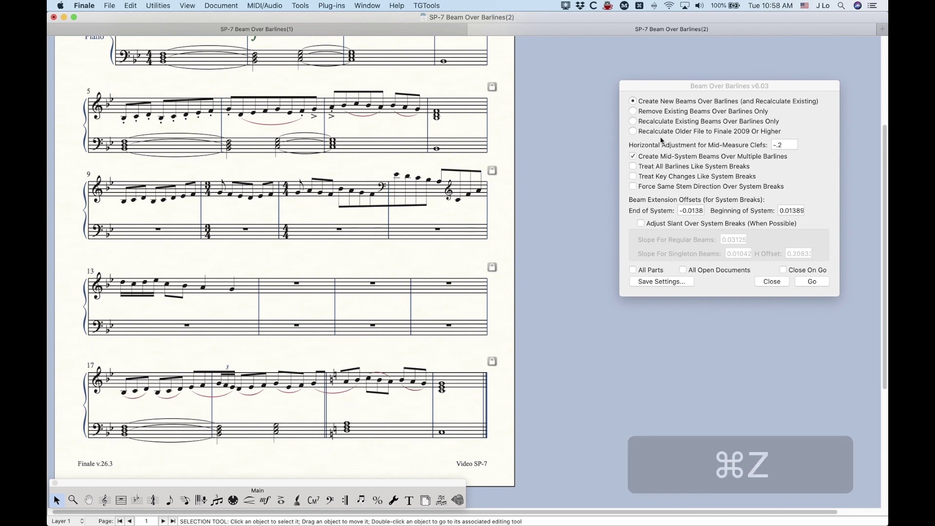
- Turn on Force Same Stem Direction Over System Breaks and reselect treble measures 12 and 13
left_click(662, 86)
left_click(633, 187)
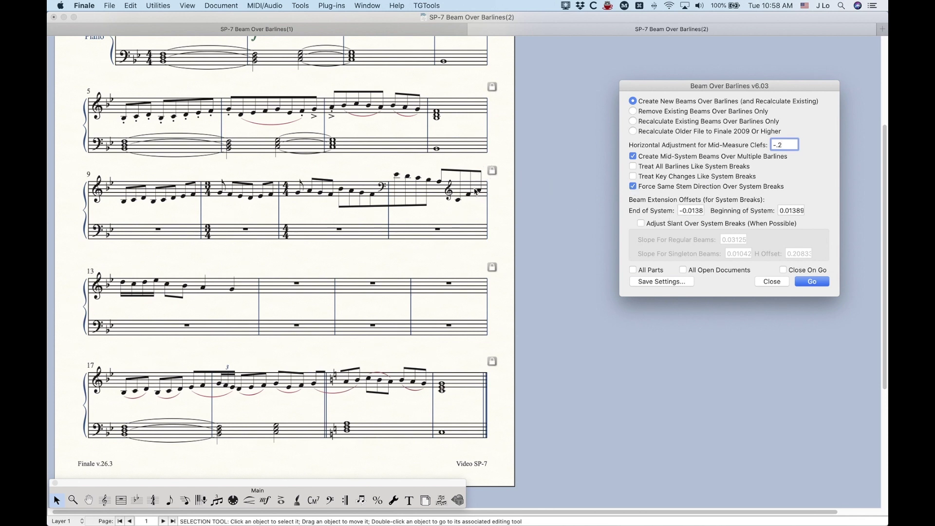
left_click(239, 255)
left_click(473, 192)
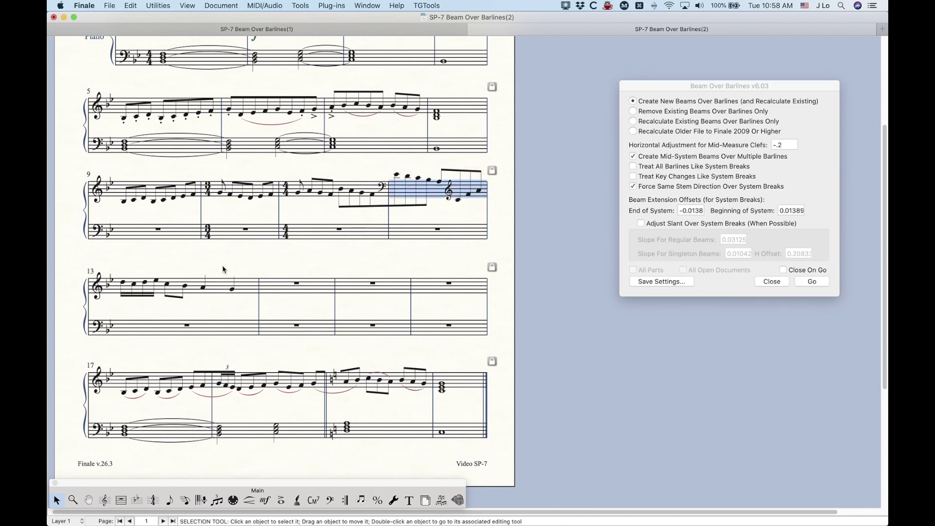
left_click(225, 277, "shift")
left_click(435, 192)
left_click(228, 292, "shift")
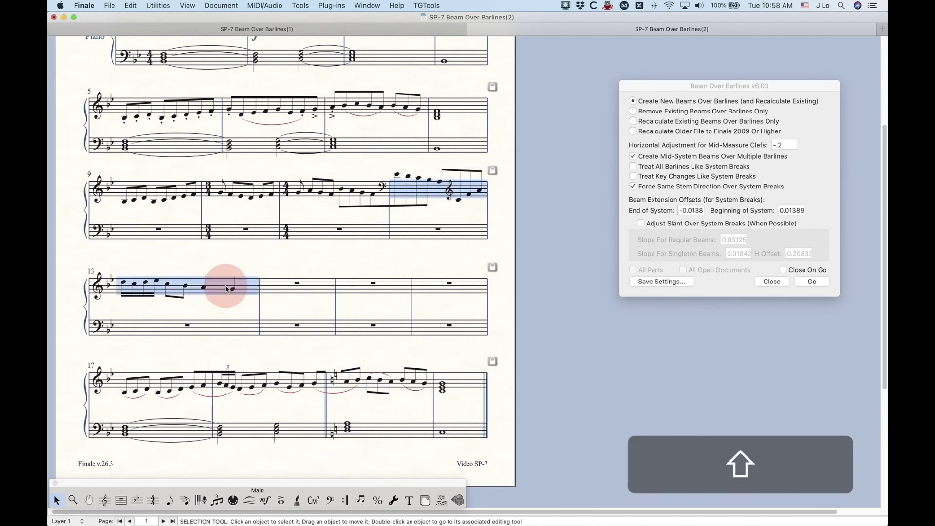
- Zoom in on the score and examine the end of measure 12 and the start of measure 13 around the system break
left_click(697, 88)
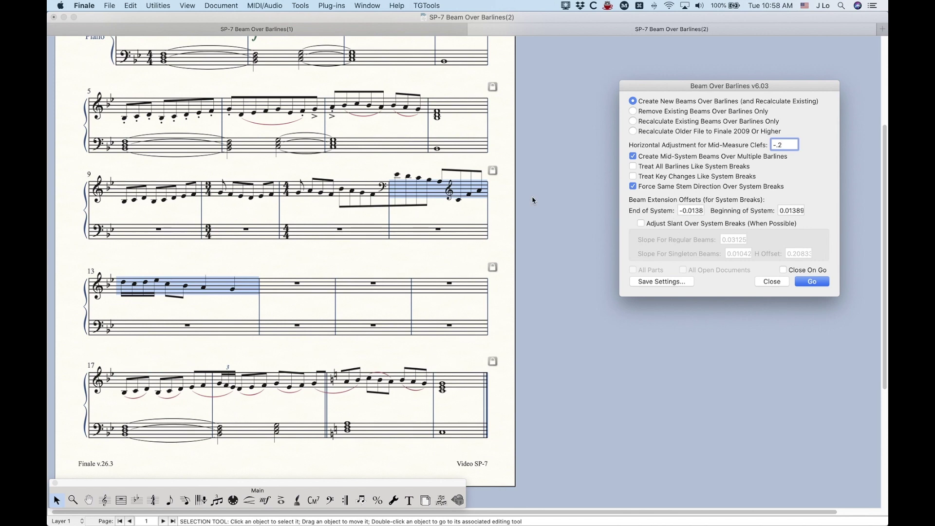
left_click(509, 192)
left_click(554, 202)
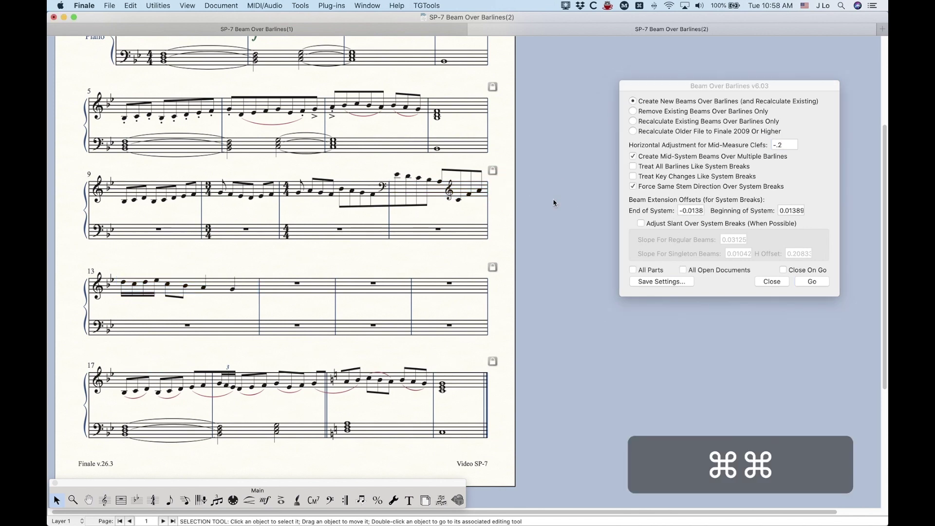
key("super+equal")
key("super+equal")
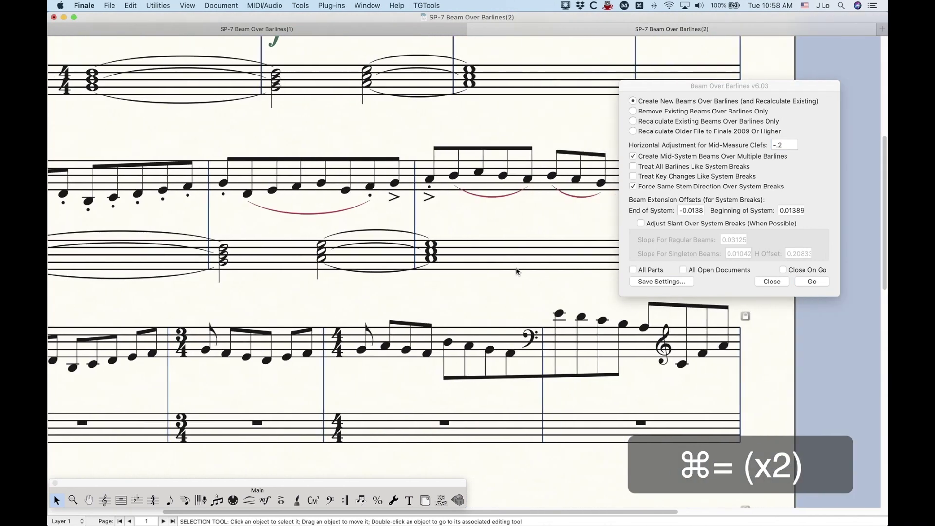
scroll(515, 272, "right", 3)
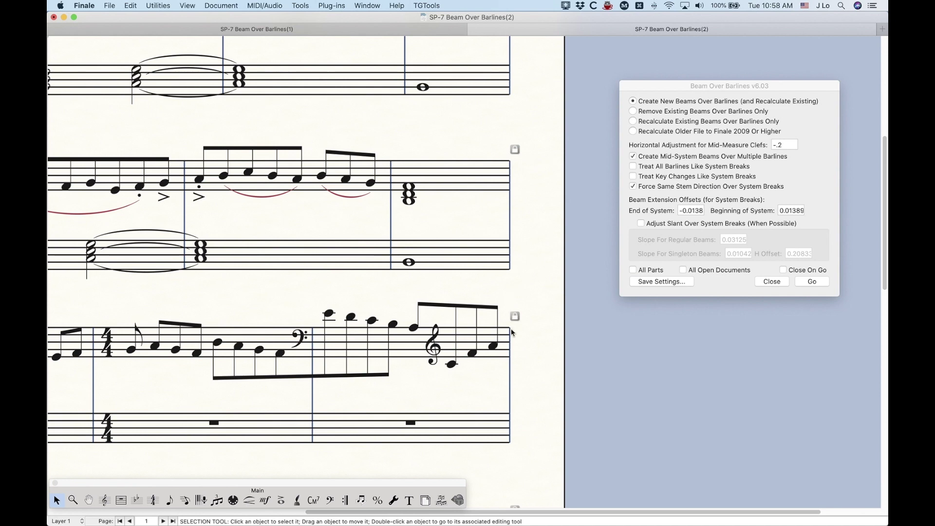
left_click(672, 88)
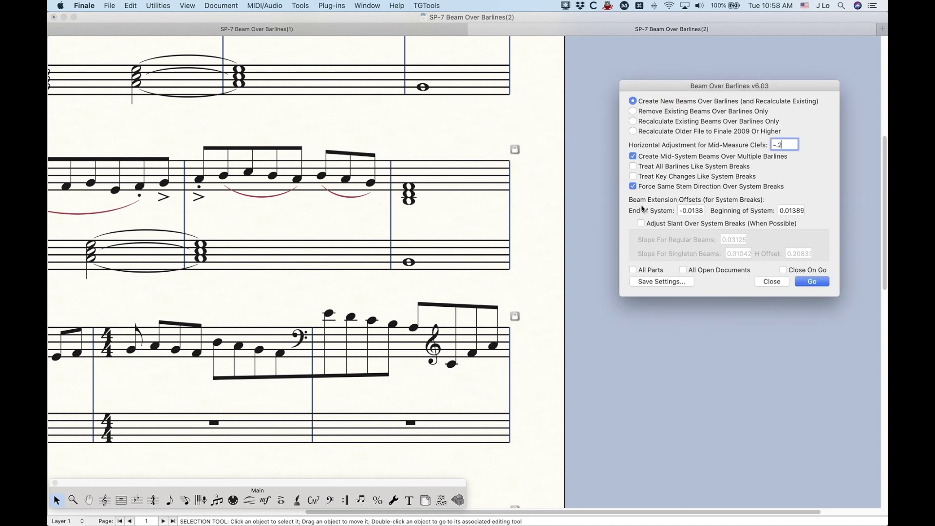
scroll(463, 315, "left", 10)
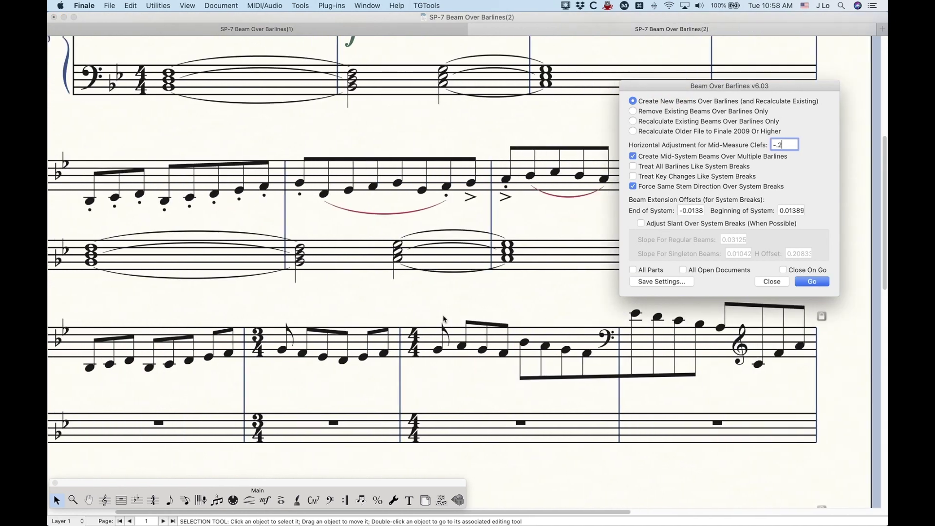
scroll(520, 342, "down", 5)
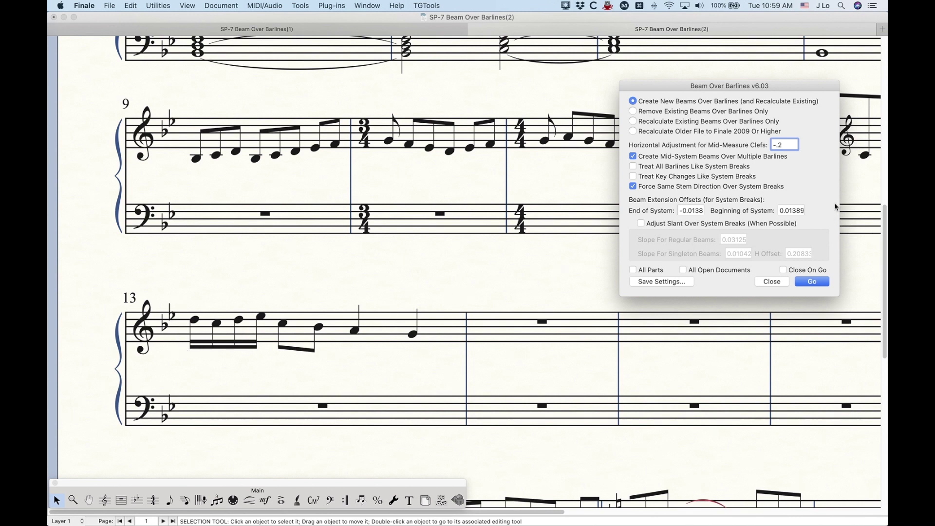
- Select treble measures 12 and 13 and bring the end of measure 12 into view beside the plug-in dialog
left_click(820, 194)
left_click(521, 253)
scroll(488, 294, "up", 5)
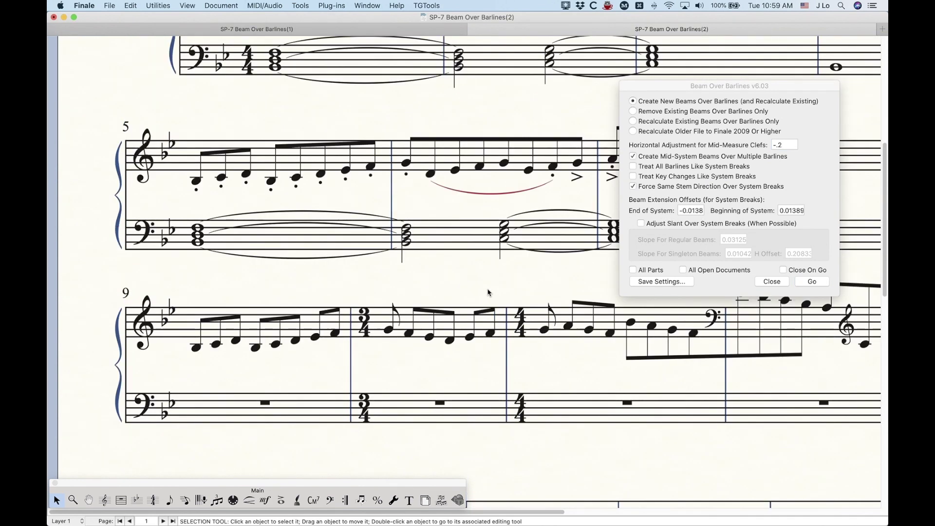
scroll(486, 294, "right", 3)
scroll(484, 291, "right", 2)
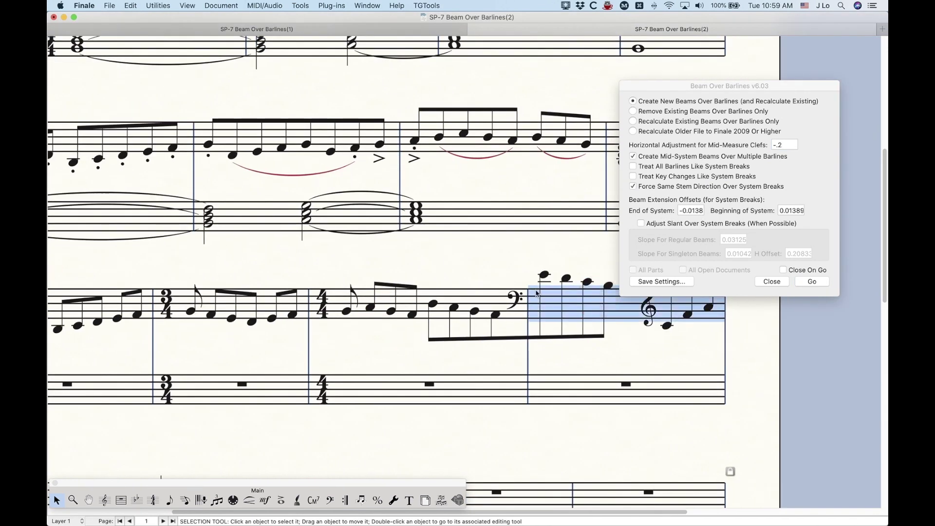
scroll(317, 270, "down", 10)
scroll(317, 266, "up", 10)
scroll(341, 258, "left", 2)
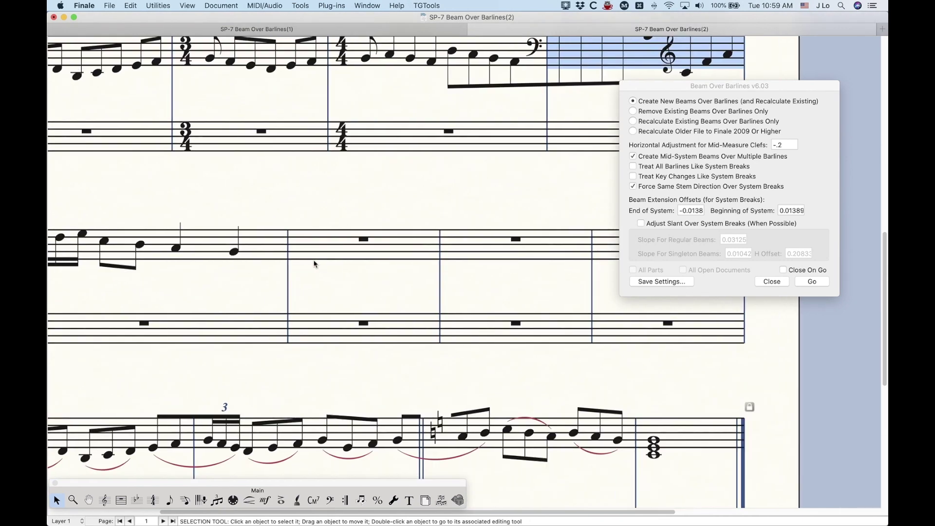
left_click(280, 246, "shift")
scroll(346, 274, "up", 5)
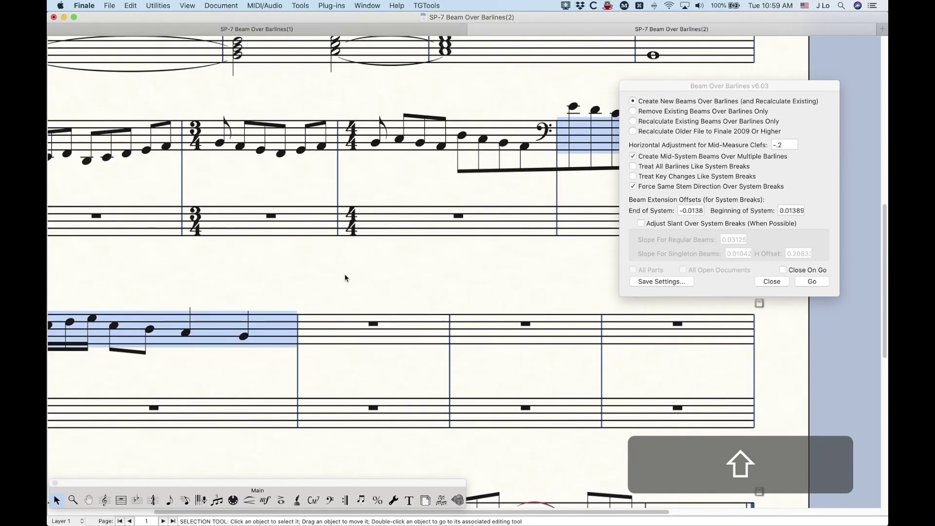
scroll(344, 274, "right", 5)
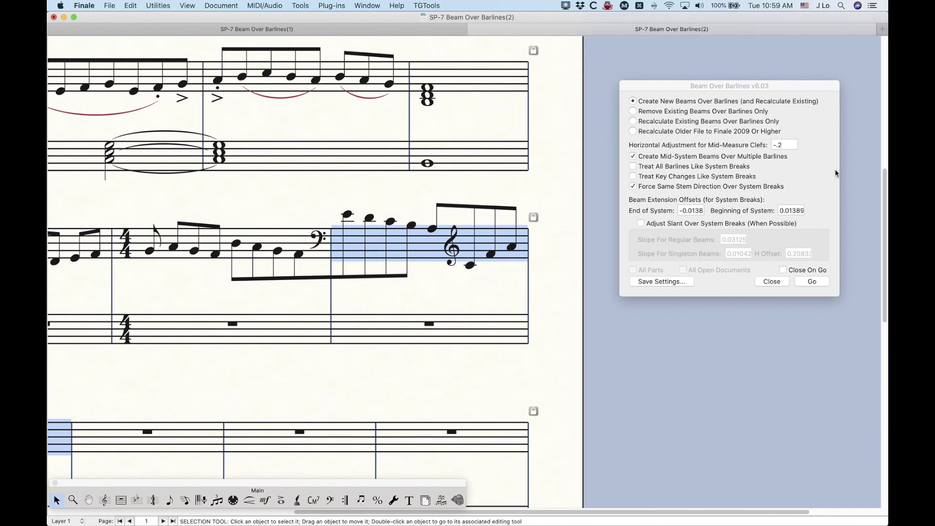
- Try creating the beams across the system break with the current beam extension offsets, and undo them
left_click(736, 87)
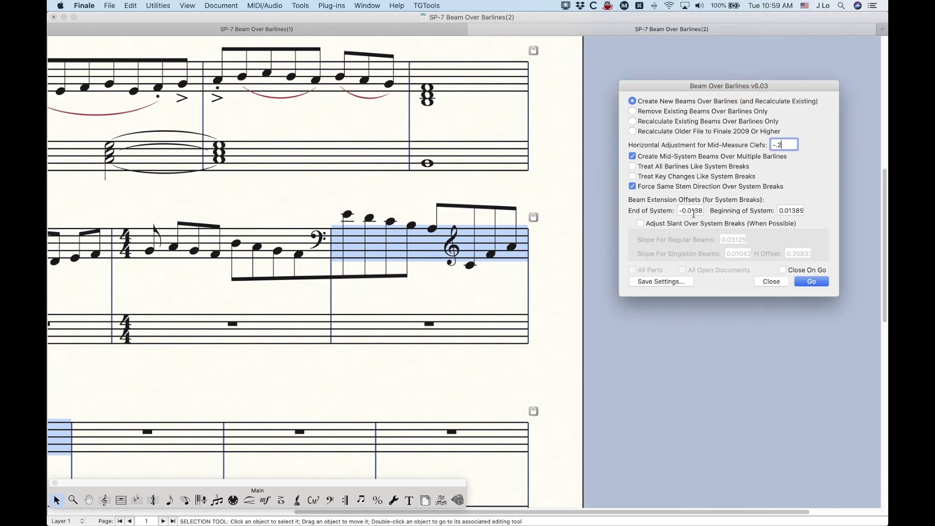
left_click(811, 283)
key("super+z")
key("super+z")
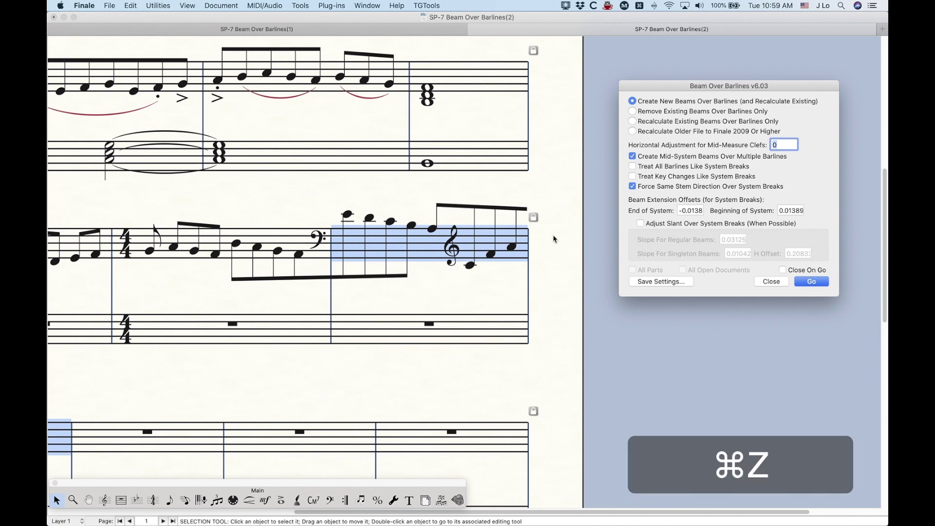
left_click(708, 88)
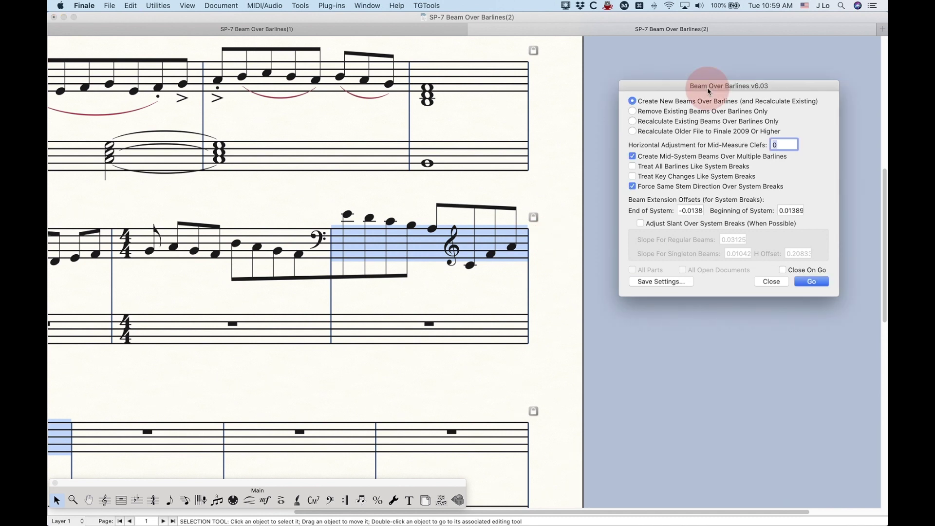
- Make the End of System beam extension offset positive and change its first decimal digit to 2
left_click(689, 210)
left_click(676, 211)
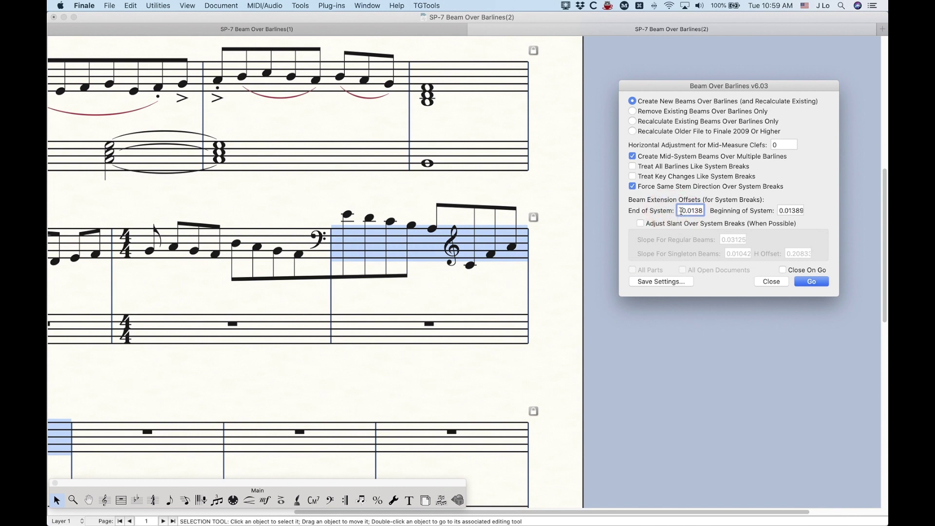
left_click(675, 211)
type("-")
key("BackSpace")
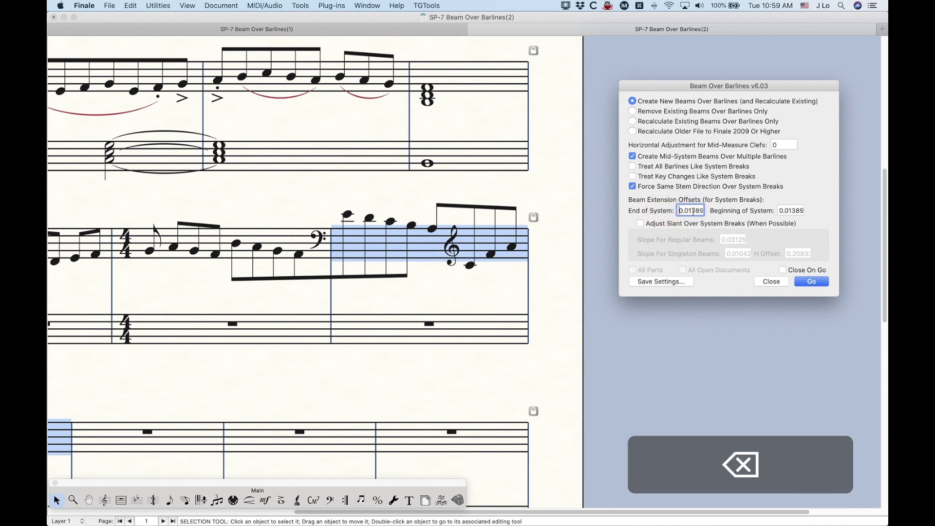
left_click(688, 211)
key("BackSpace")
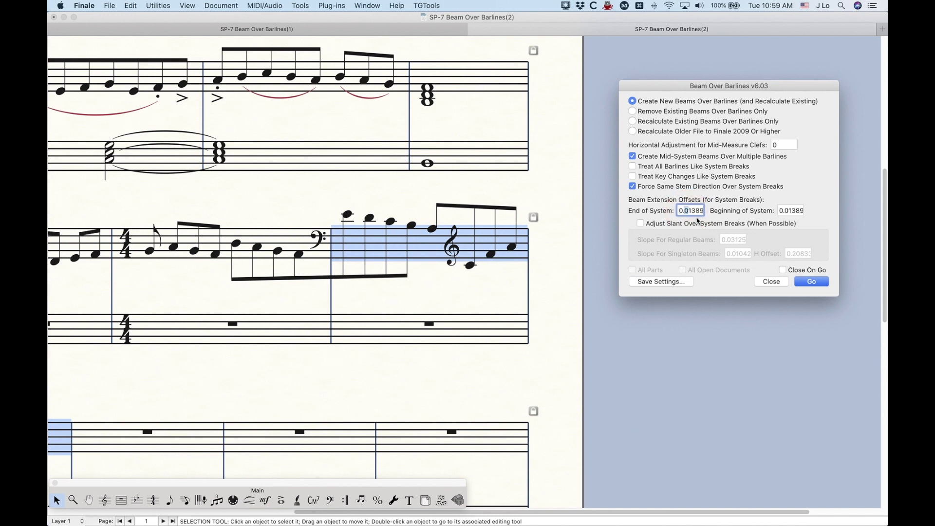
type("2")
- Try the beams with the larger End of System offset, and undo both the beams and the offset change
left_click(811, 281)
key("super+z")
key("super+z")
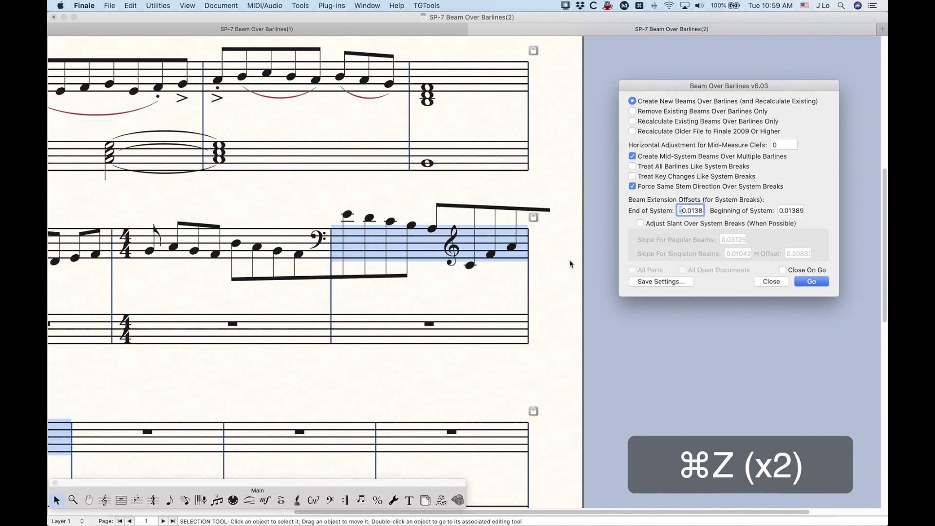
left_click(538, 253)
key("super+z")
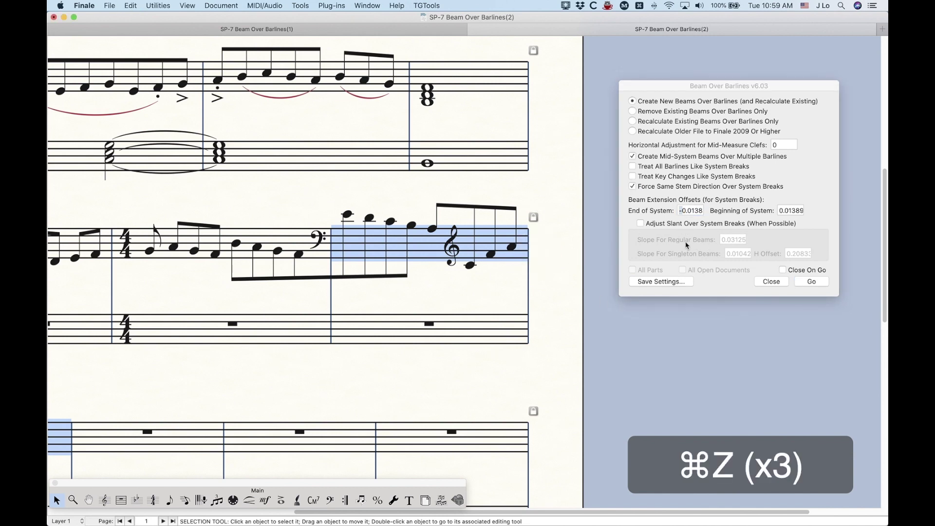
- Set the Beginning of System beam extension offset to -0.2138, with the start of measure 13 in view
scroll(398, 315, "left", 8)
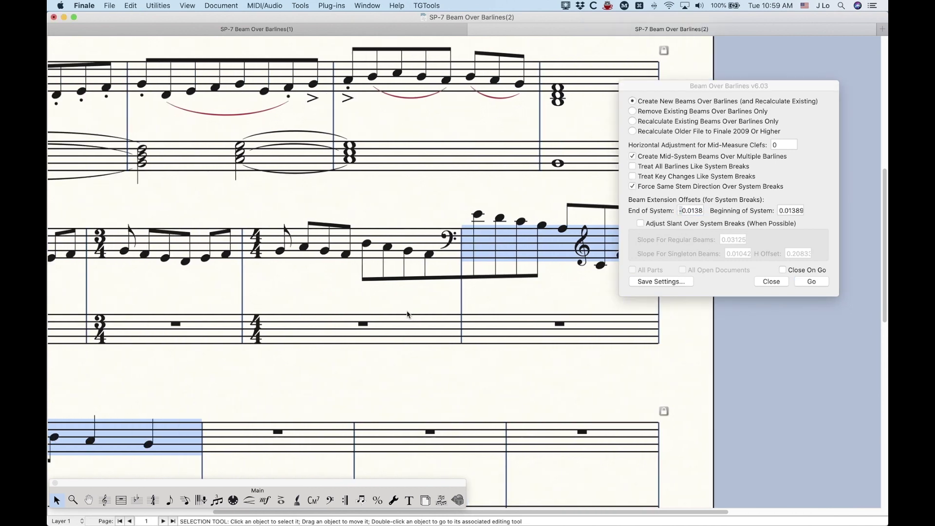
scroll(398, 316, "left", 2)
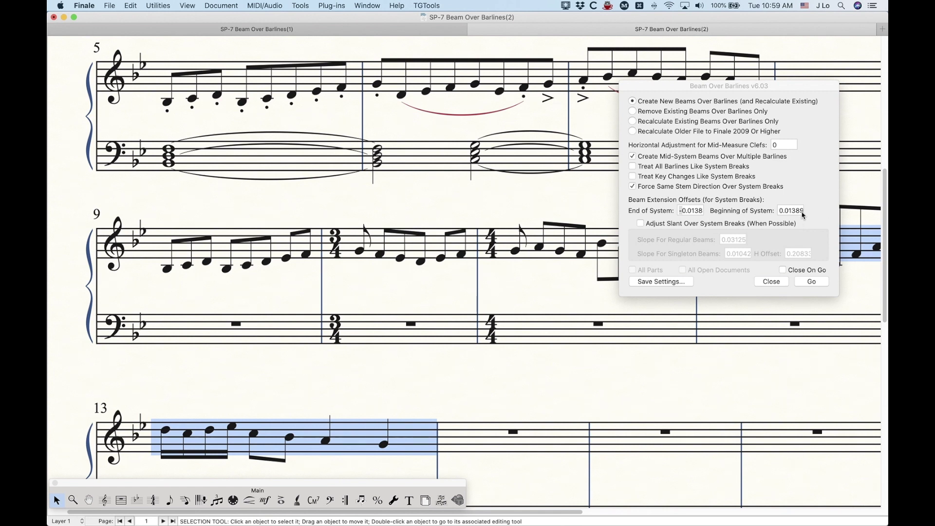
left_click(787, 200)
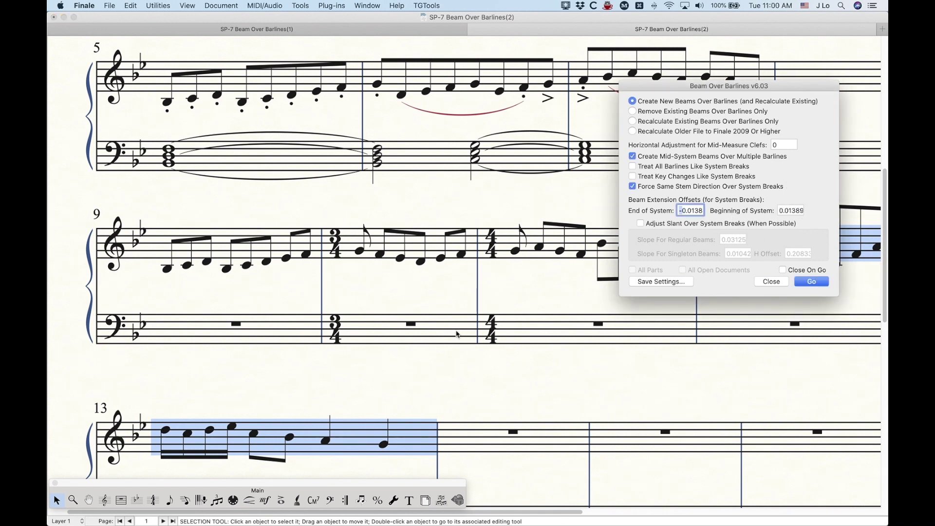
left_click(781, 211)
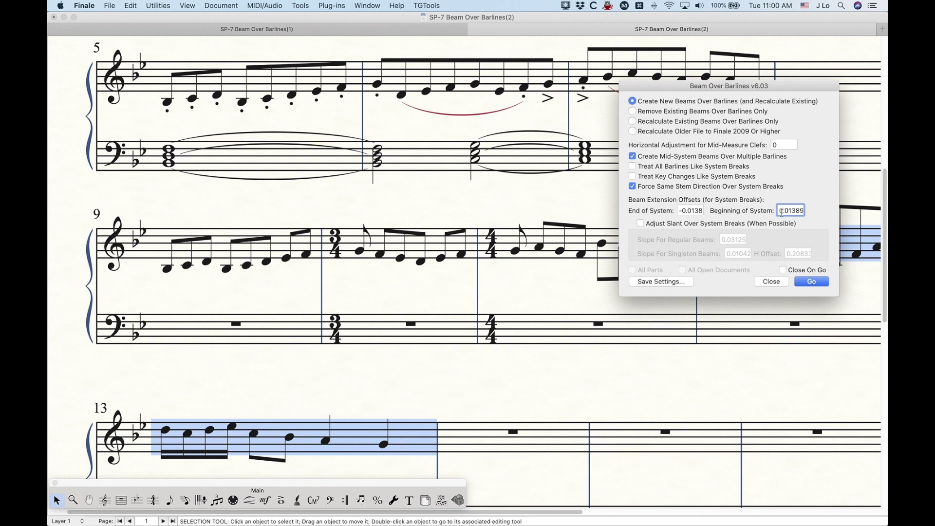
type("-")
left_click_drag(787, 210, 791, 211)
type("2")
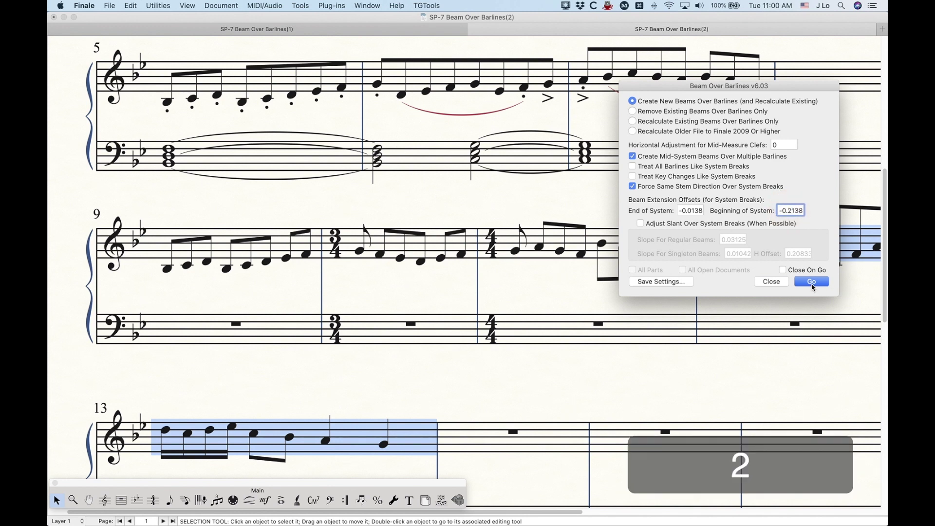
- Try the beams with the changed Beginning of System offset, and undo both the beams and the offset change
left_click(812, 282)
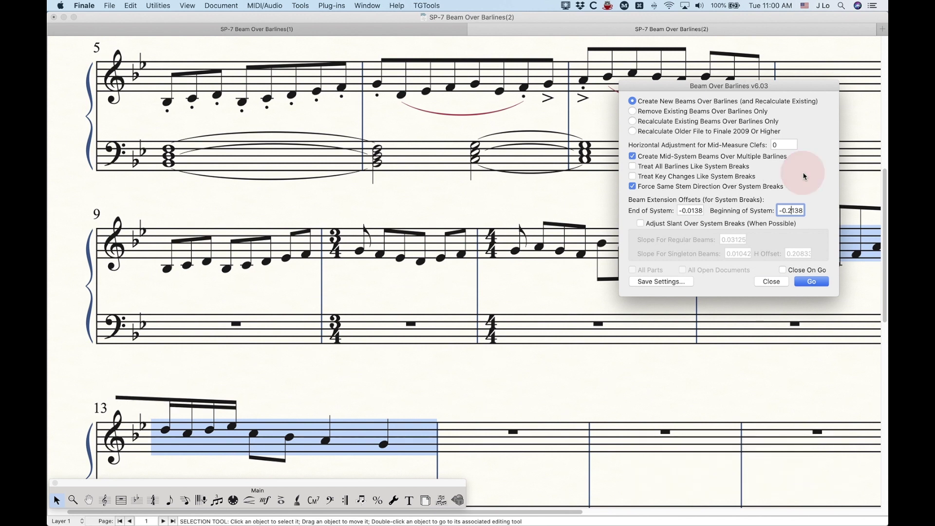
key("super+z")
left_click(387, 397)
key("super+z")
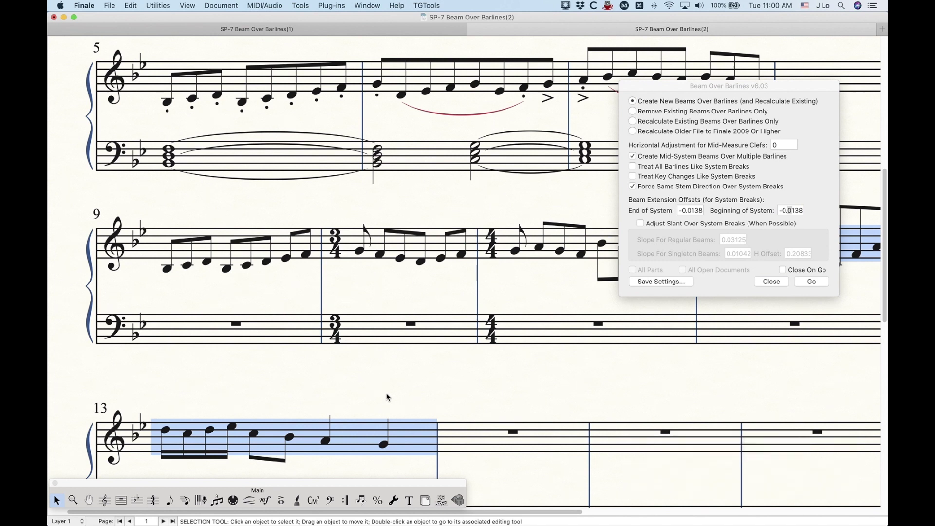
left_click(725, 90)
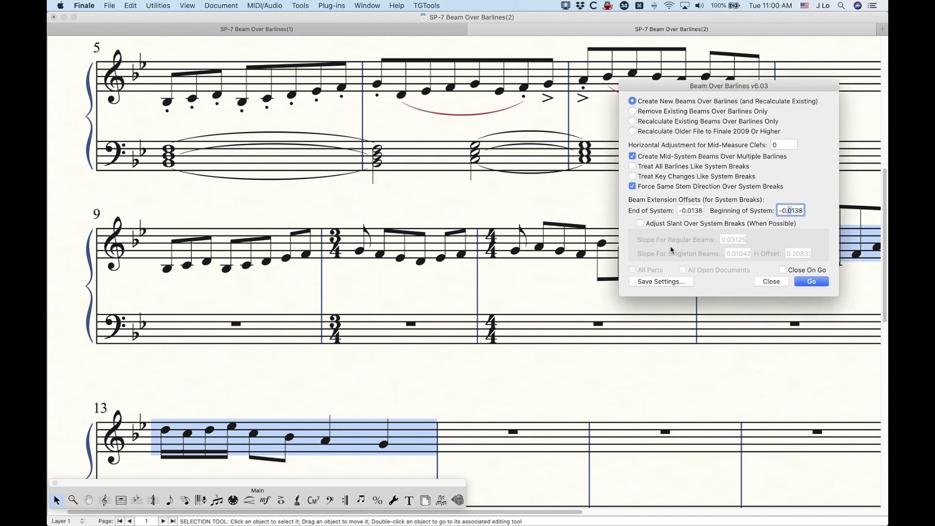
- Turn on slant adjustment over system breaks and set the slope for regular beams to 0.23125
left_click(641, 224)
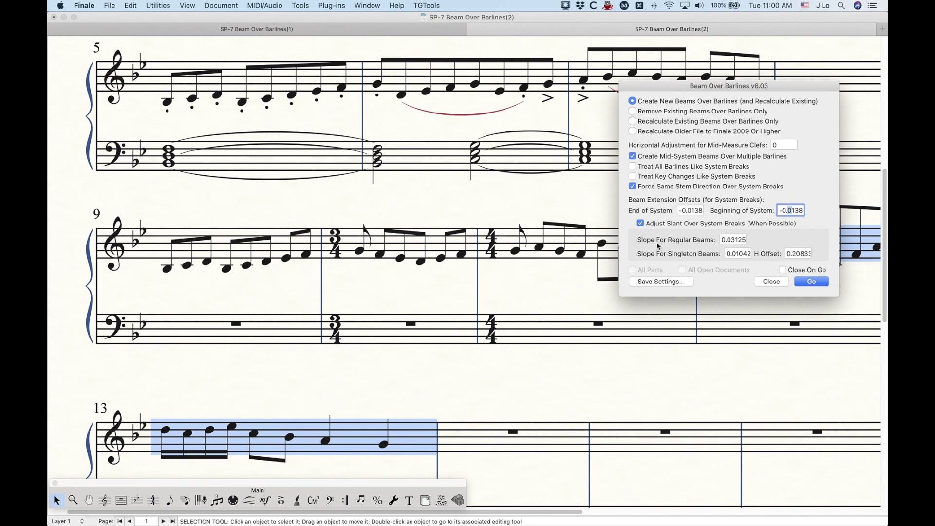
scroll(233, 424, "down", 3)
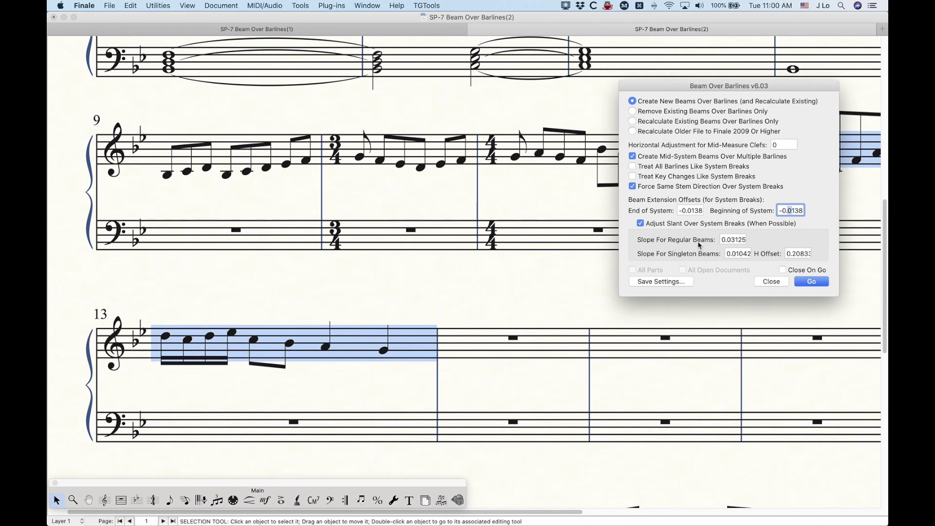
left_click(730, 240)
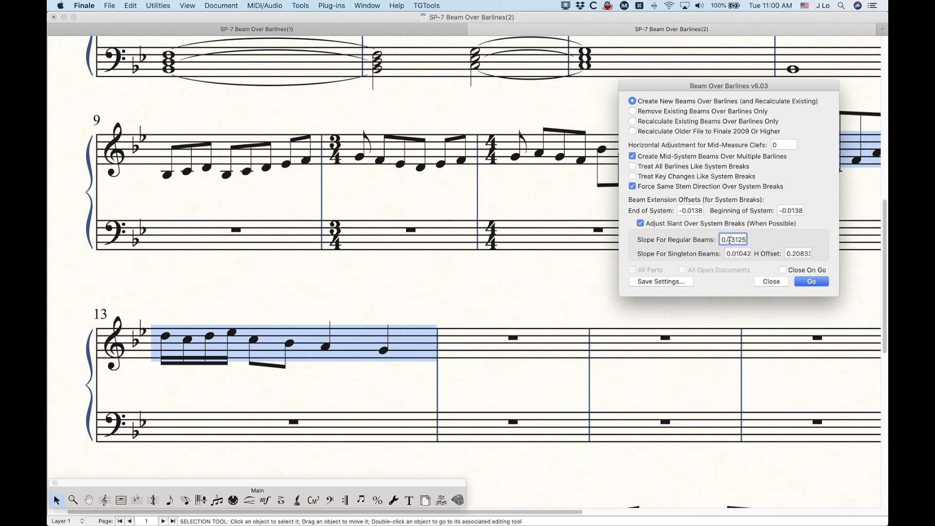
left_click(731, 240)
left_click(731, 240)
type("2")
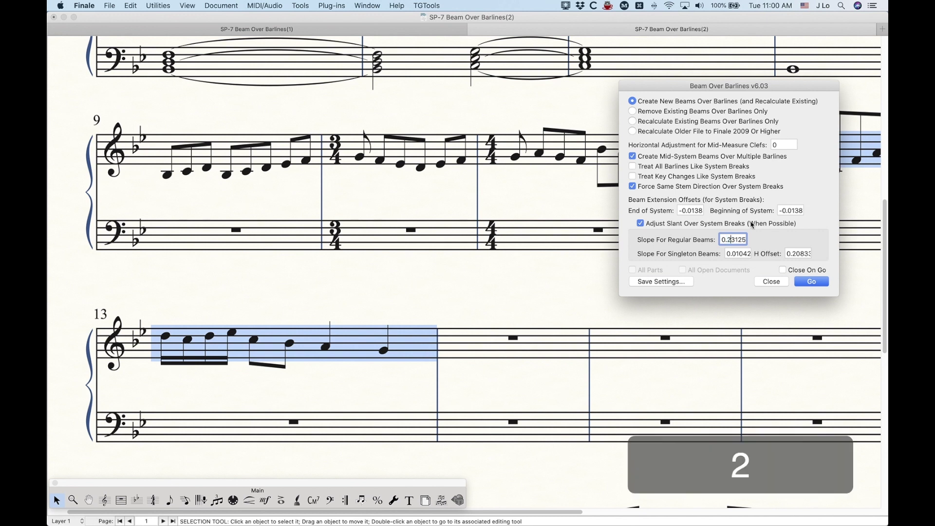
- Try the beams with the steeper slope, and revert both the beams and the slant adjustment settings
left_click(811, 282)
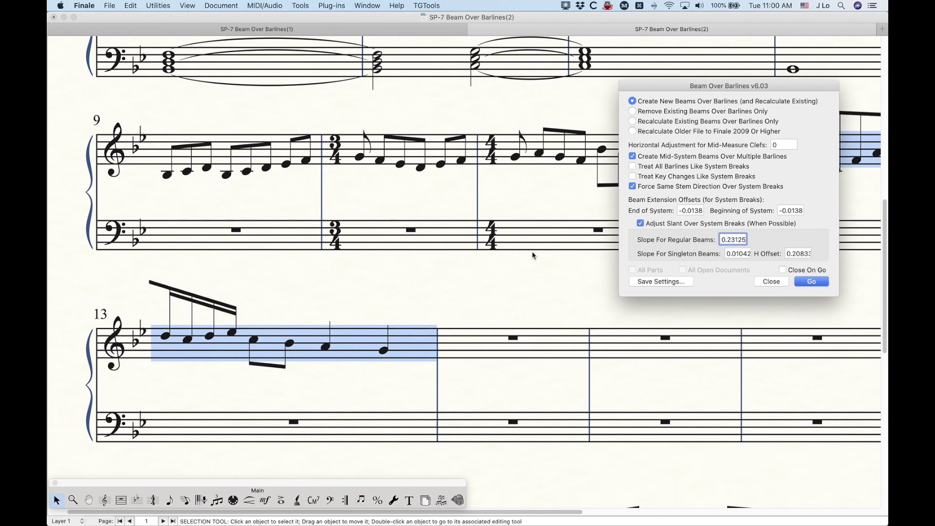
left_click(425, 303)
key("super+z")
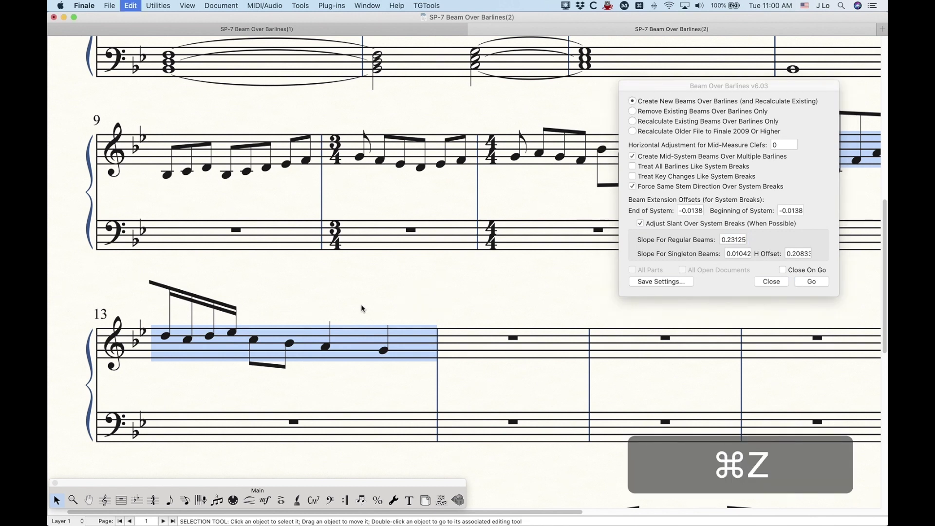
left_click(670, 236)
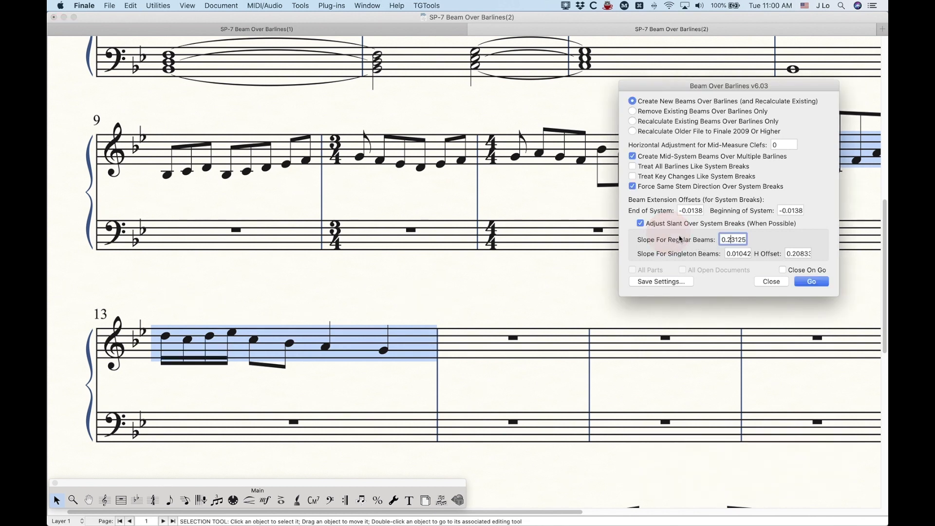
key("super+z")
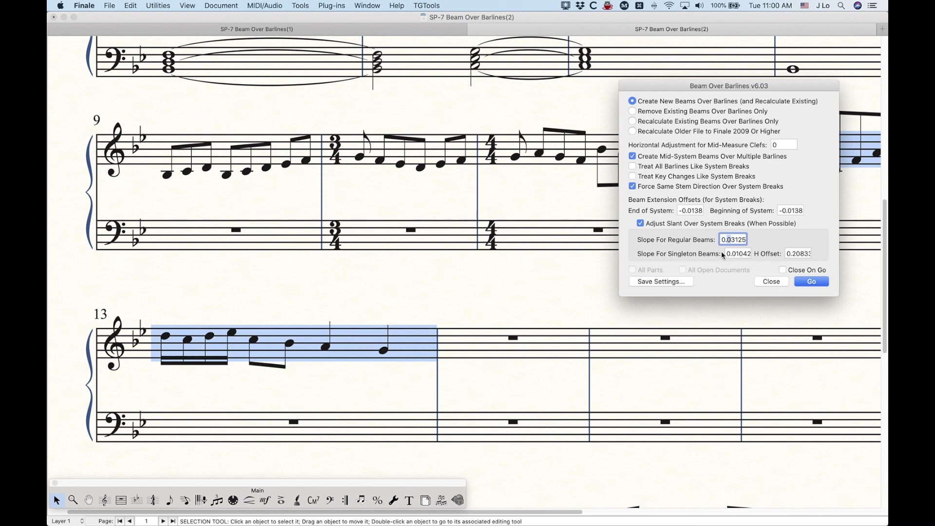
left_click(640, 223)
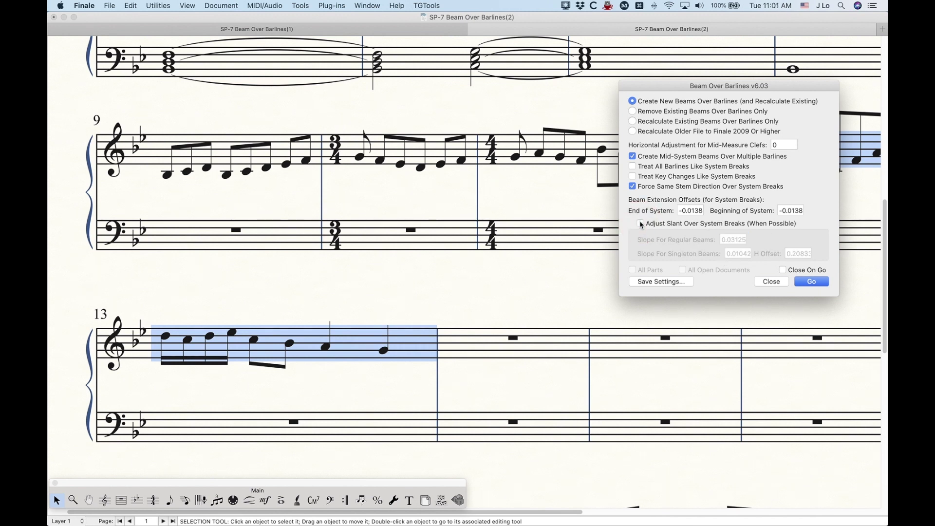
- Try creating beams over barlines with no measures selected, and decline processing the entire document
left_click_drag(671, 90, 596, 96)
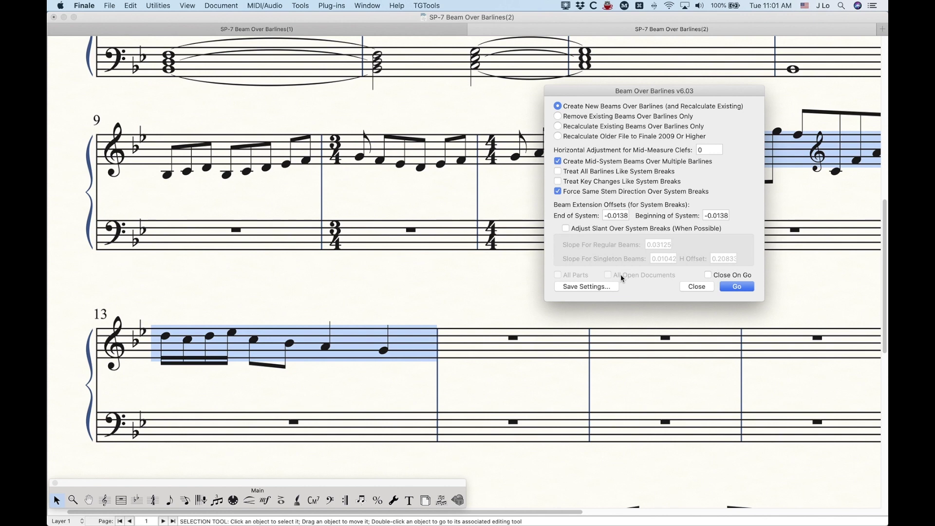
left_click_drag(598, 93, 720, 172)
left_click(527, 207)
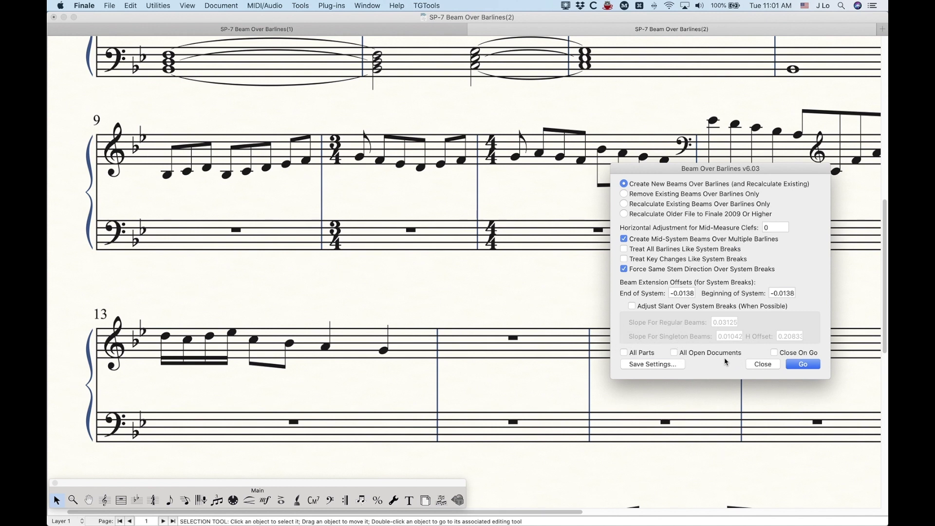
left_click(803, 365)
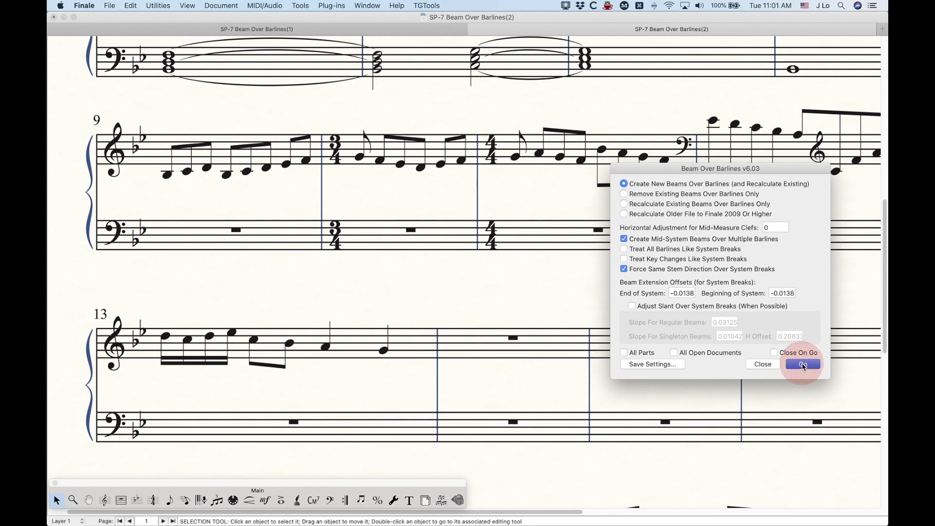
left_click_drag(504, 345, 501, 239)
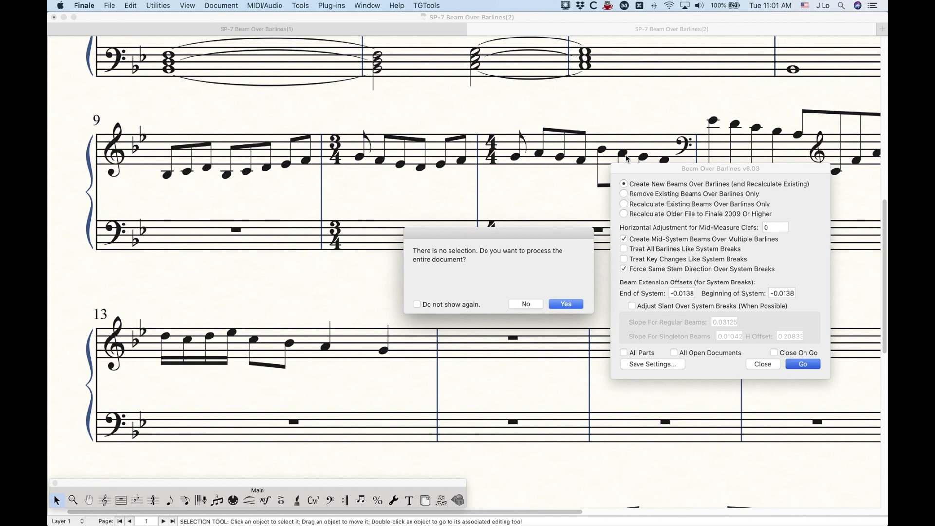
left_click(525, 304)
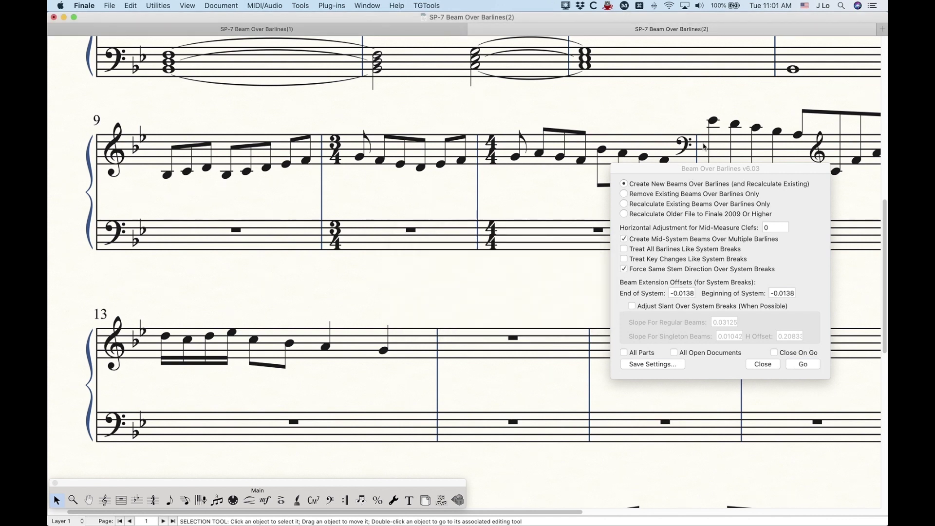
- Try out the All Parts and All Open Documents options, leaving both turned off
left_click_drag(686, 174, 684, 150)
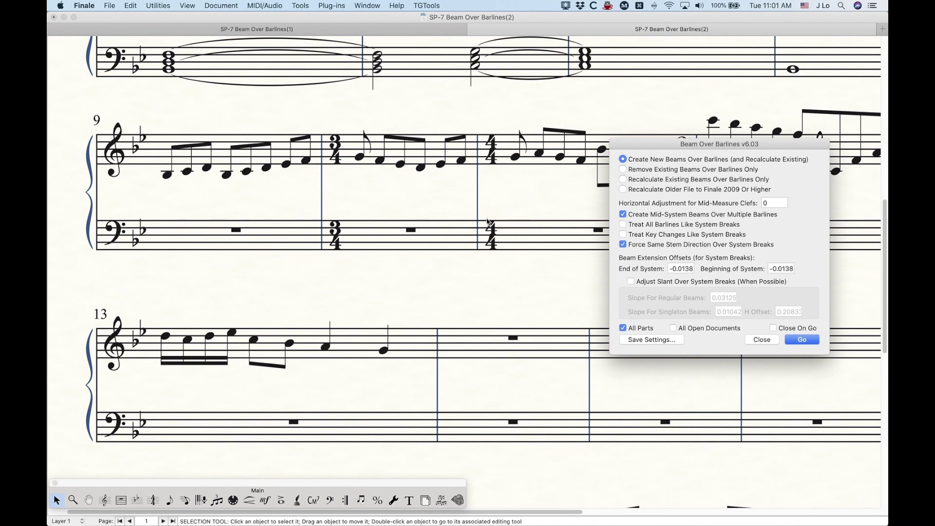
left_click(673, 327)
left_click(673, 329)
left_click(491, 280)
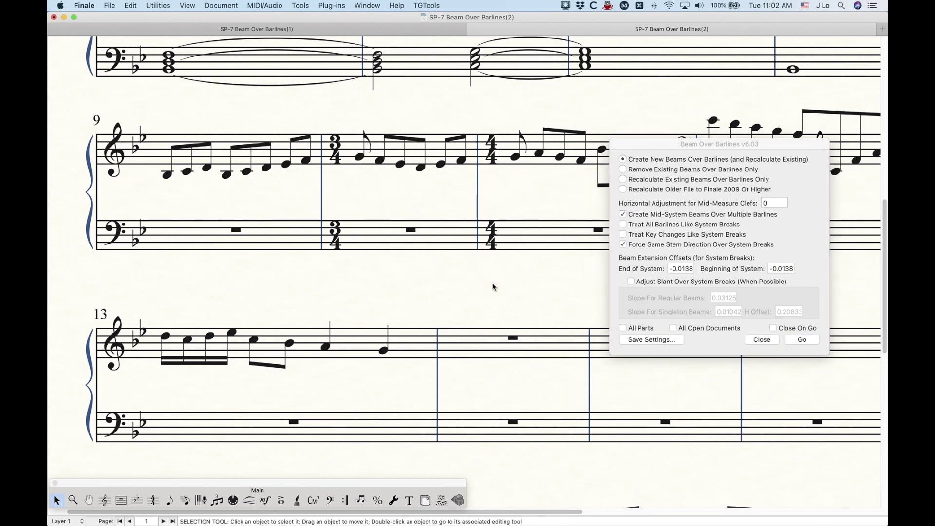
- Create the beams across the system break between measures 12 and 13 in the treble staff
key("cmd+minus")
key("super+minus")
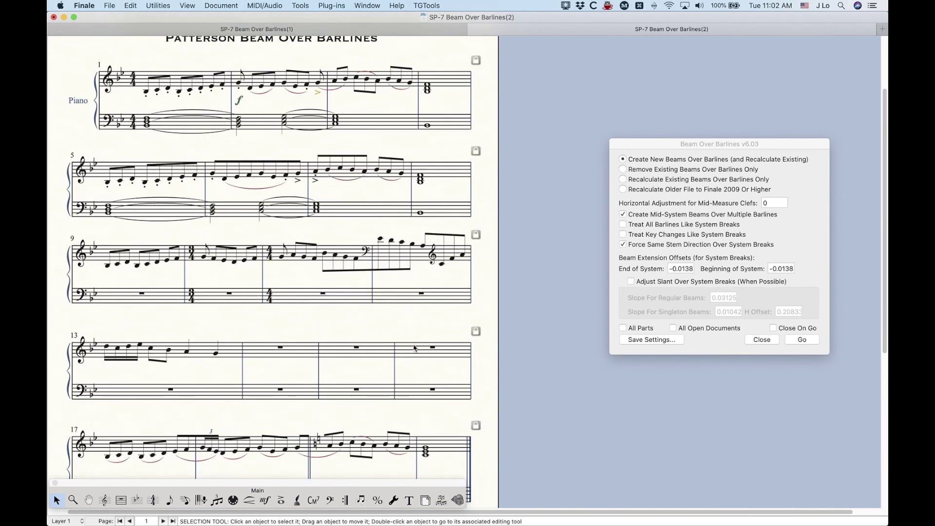
left_click(445, 255)
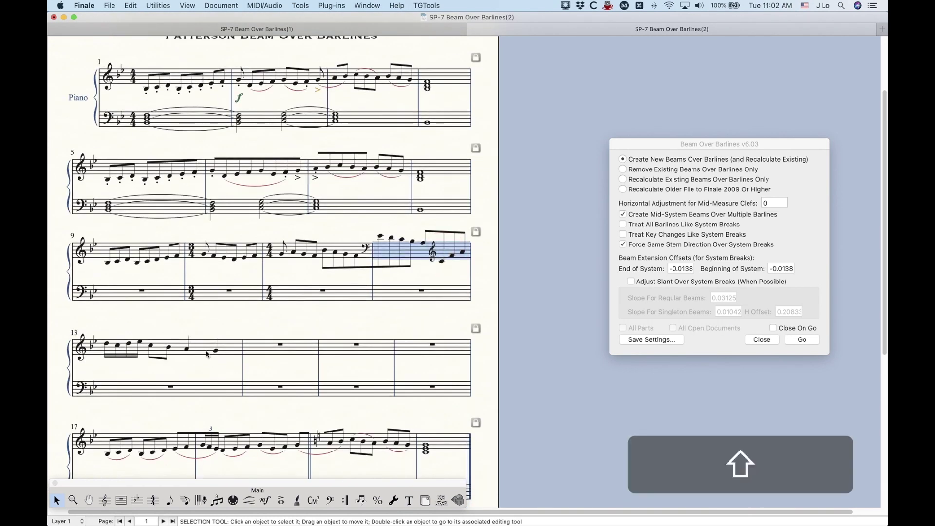
left_click(205, 351, "shift")
left_click(704, 144)
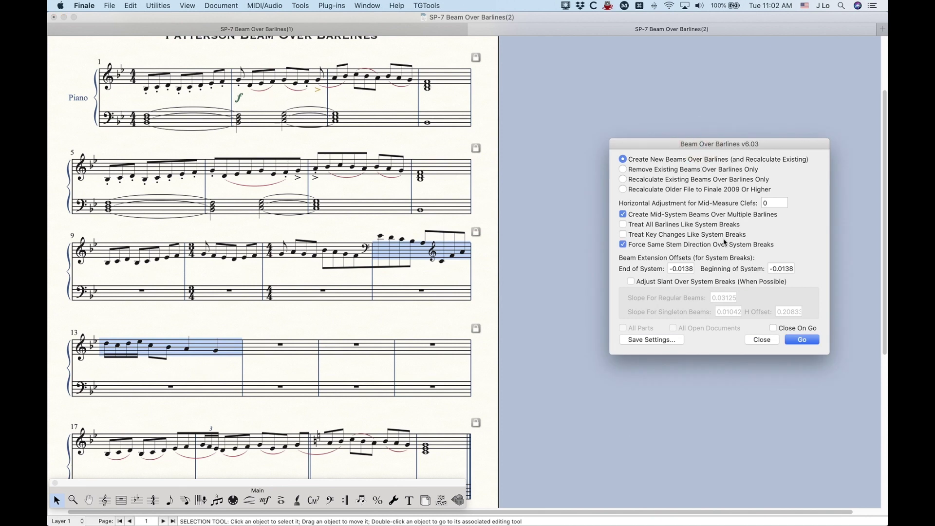
left_click(802, 340)
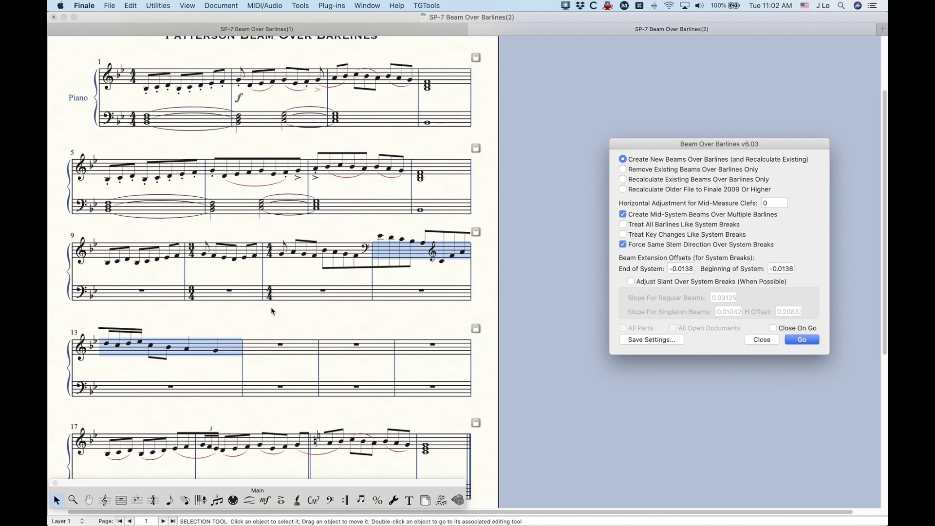
- Examine the beams across the system break at measures 12 and 13 and over the barline between measures 11 and 12
scroll(307, 376, "up", 3)
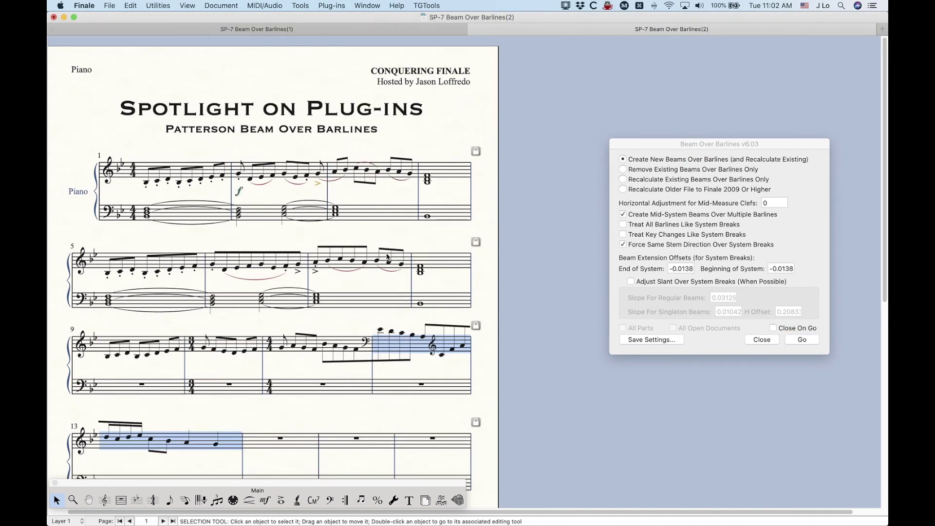
scroll(379, 246, "left", 2)
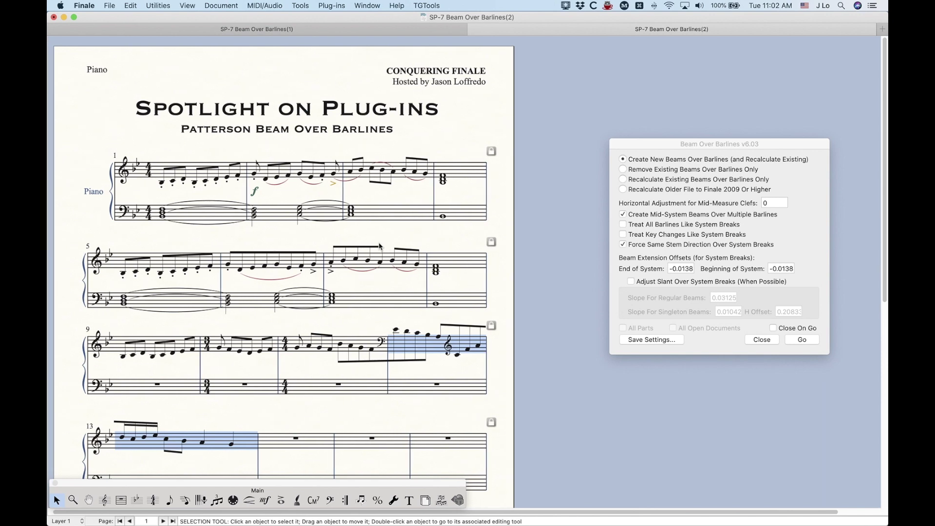
left_click(439, 230)
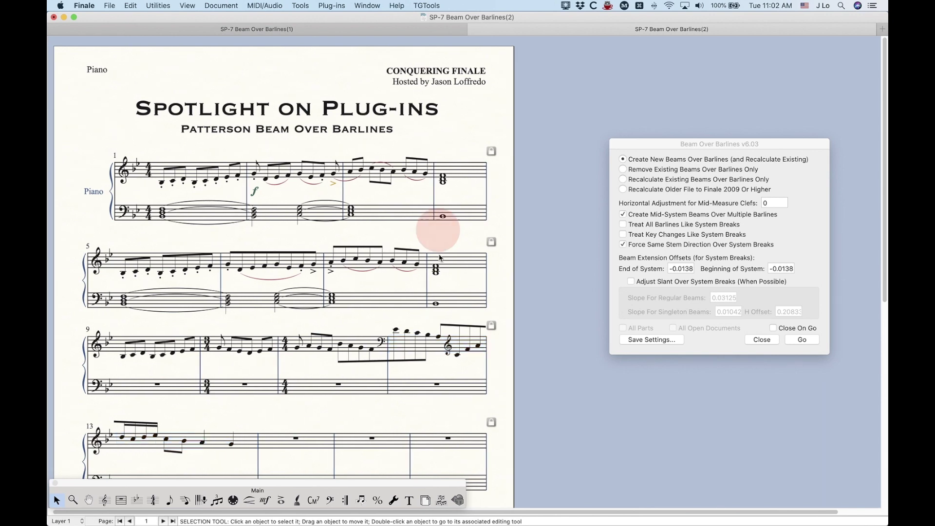
scroll(439, 233, "down", 2)
scroll(449, 317, "down", 2)
left_click(428, 313)
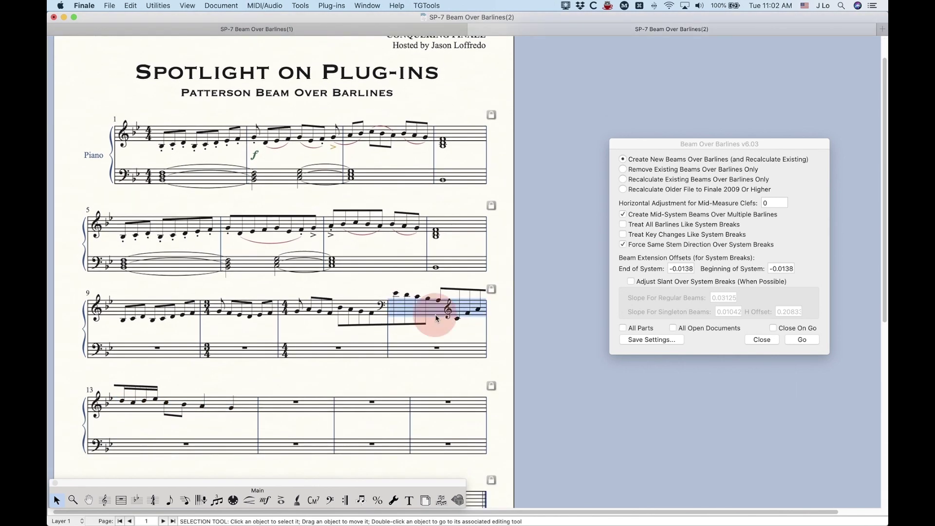
left_click(225, 410)
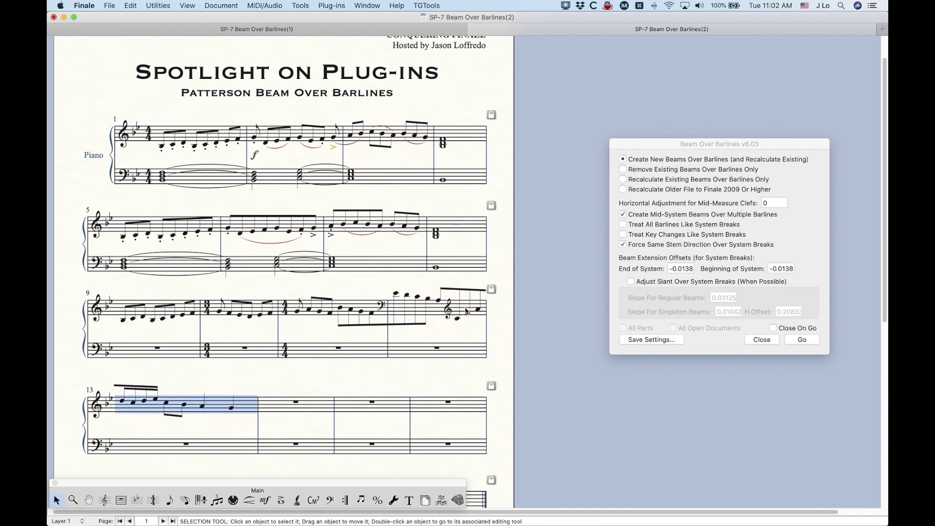
left_click(469, 312)
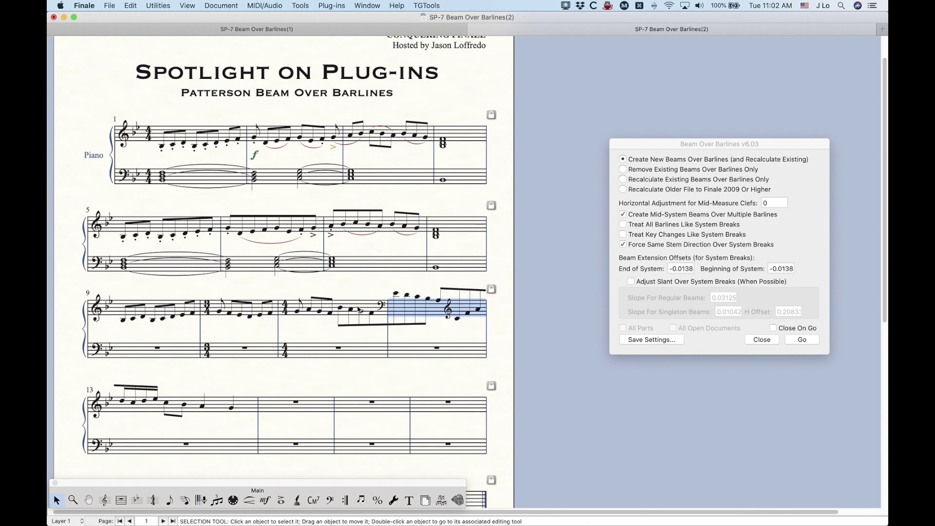
left_click(359, 309)
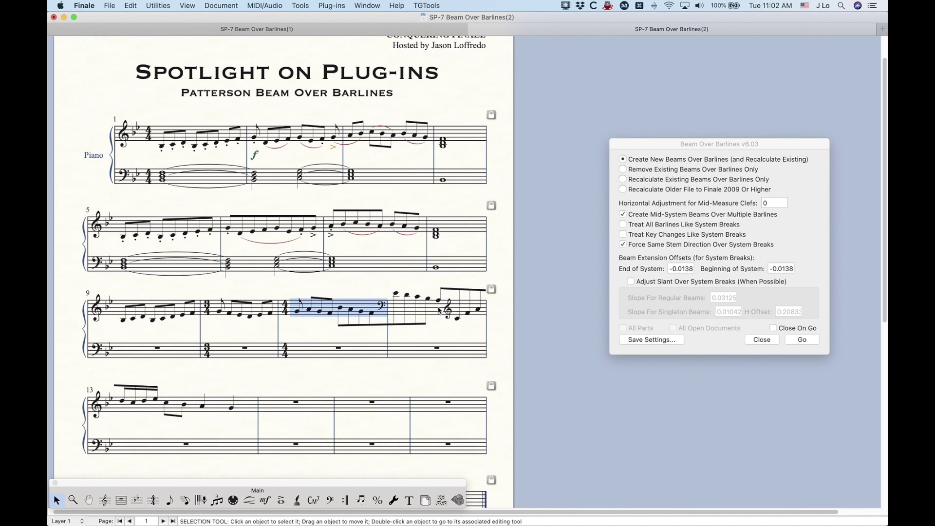
left_click(429, 306)
left_click(344, 306)
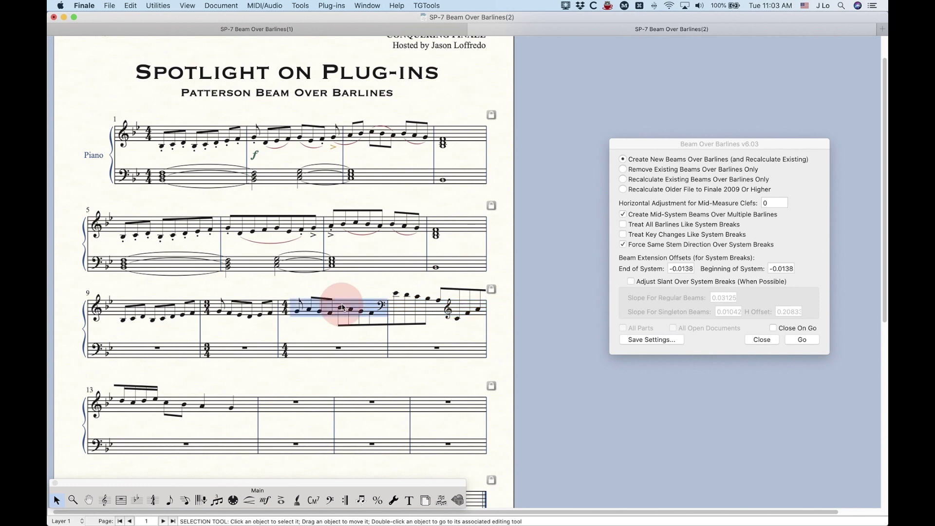
left_click(448, 309)
left_click(463, 314)
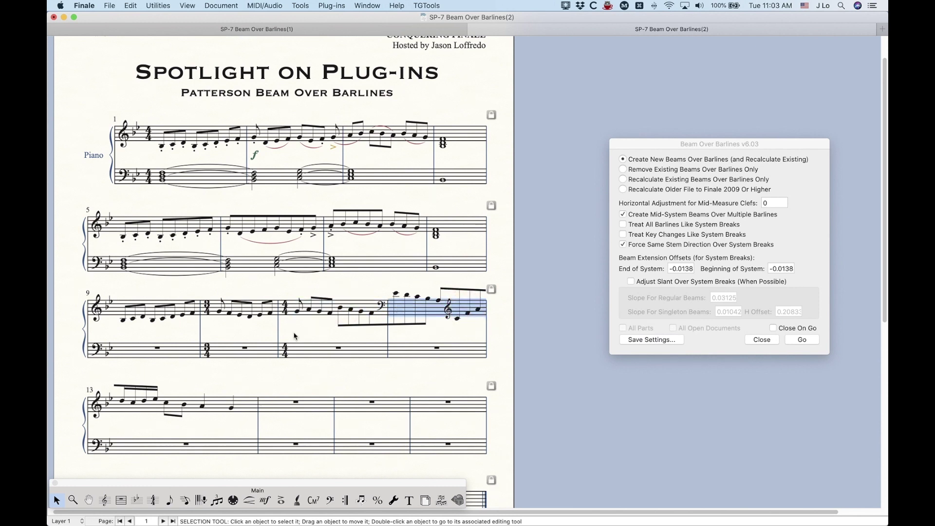
- Switch from the full score to editing the linked Piano part
left_click(222, 5)
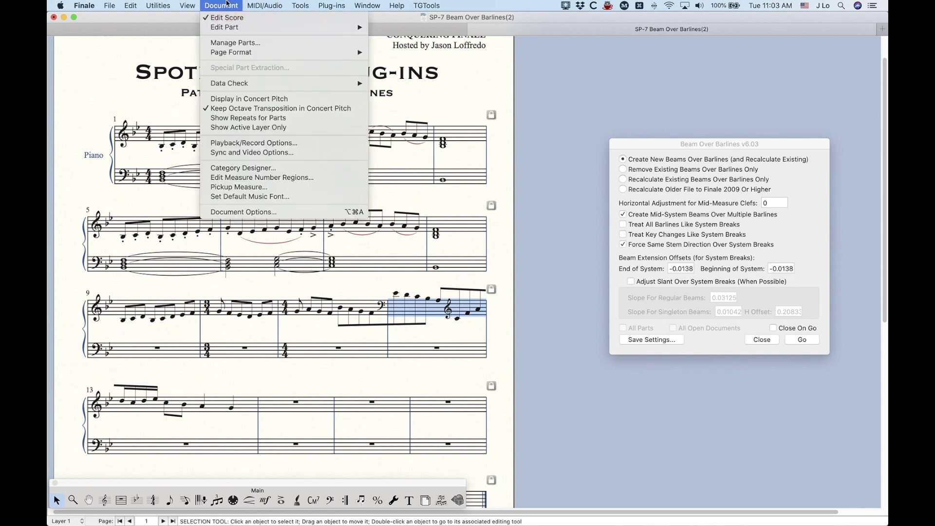
left_click(351, 213)
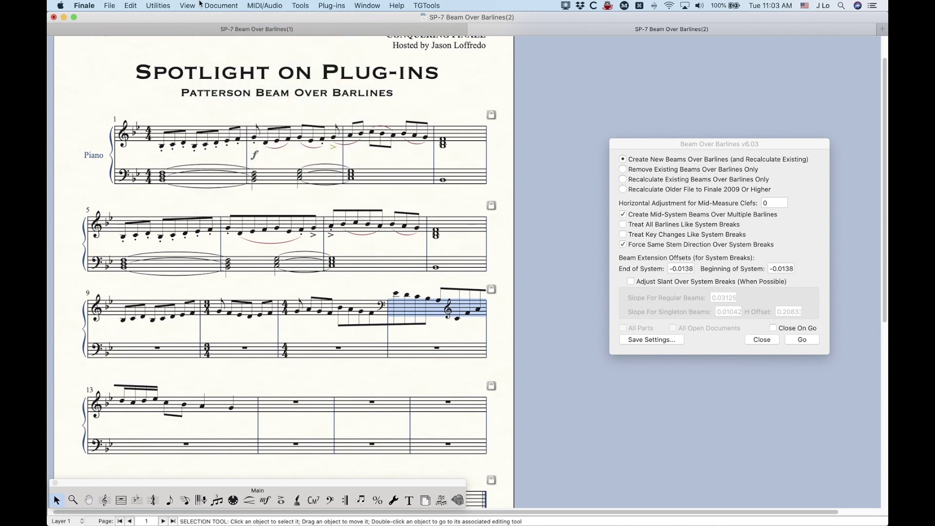
left_click(221, 5)
mouse_move(236, 29)
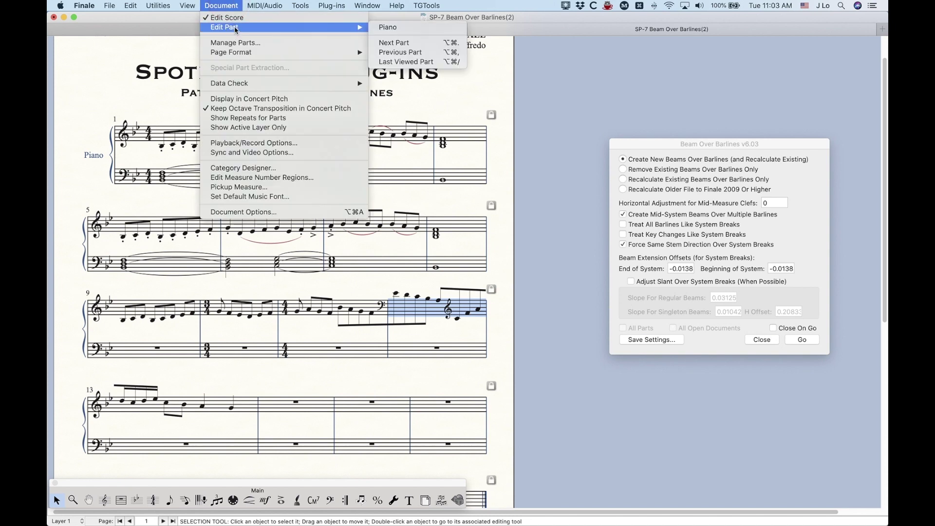
left_click(394, 28)
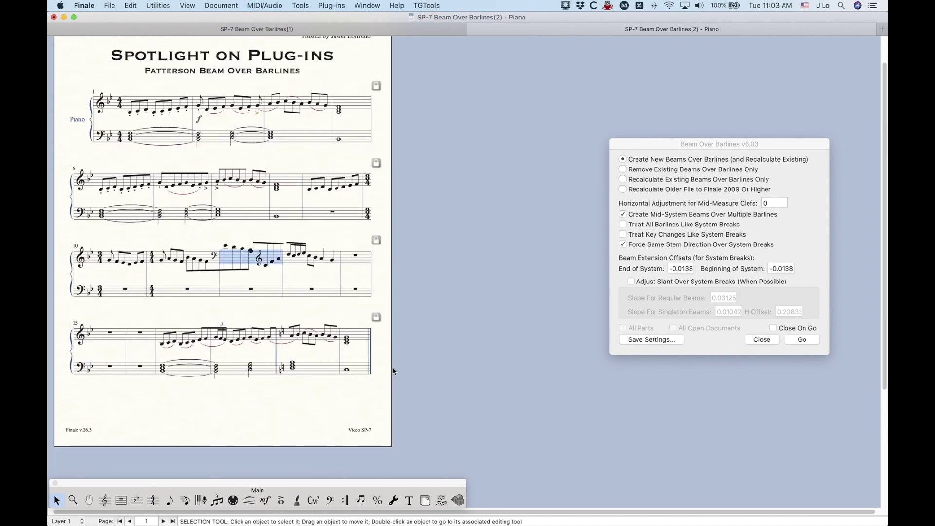
left_click(326, 239)
key("super+equal")
key("super+equal")
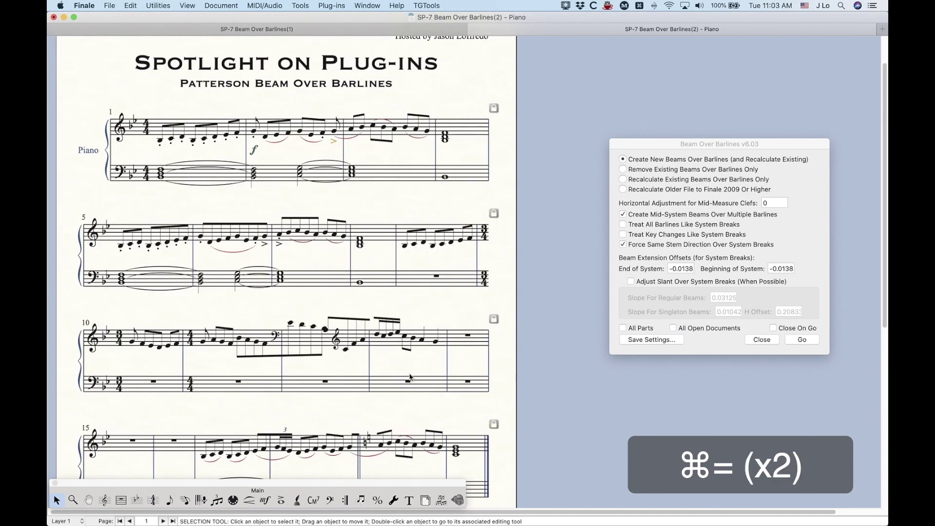
- Move measure 13 of the Piano part down to the next system, and bring it back up beside measure 12
scroll(410, 376, "down", 3)
left_click(348, 298)
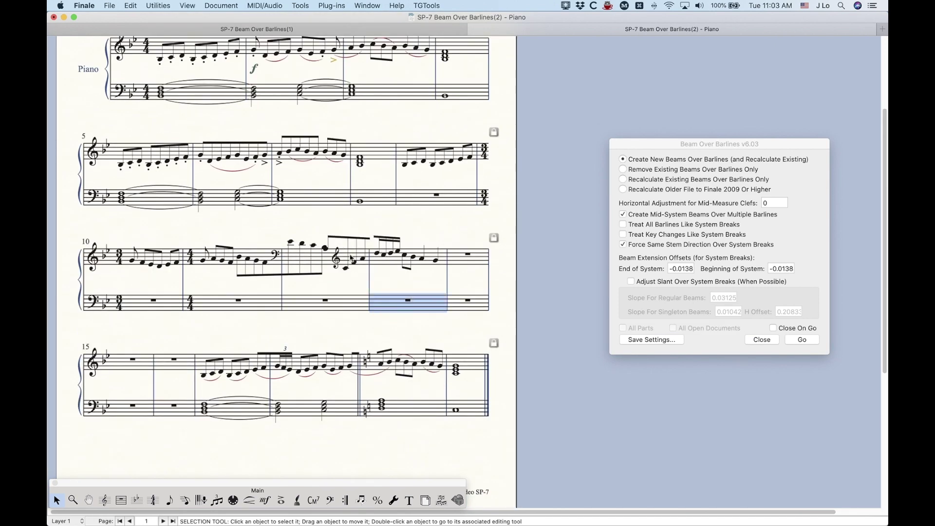
left_click(350, 258)
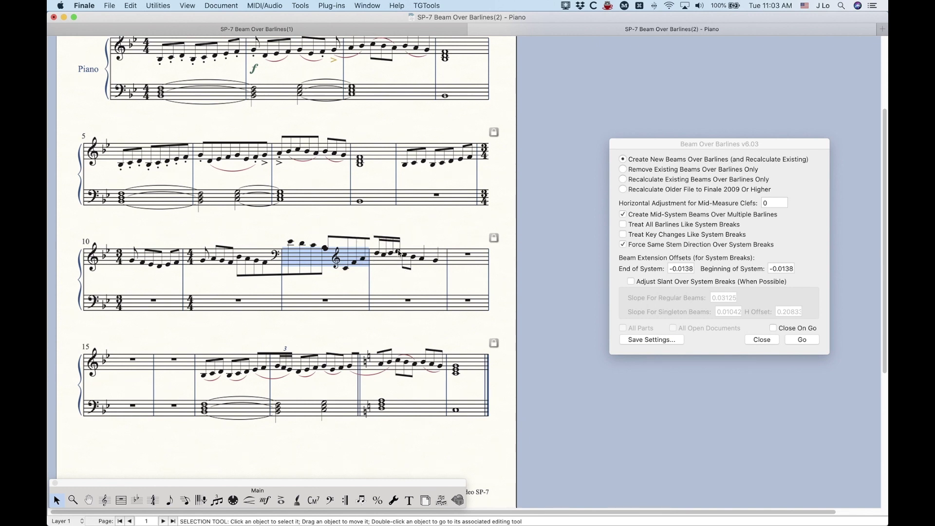
left_click(395, 264)
key("Down")
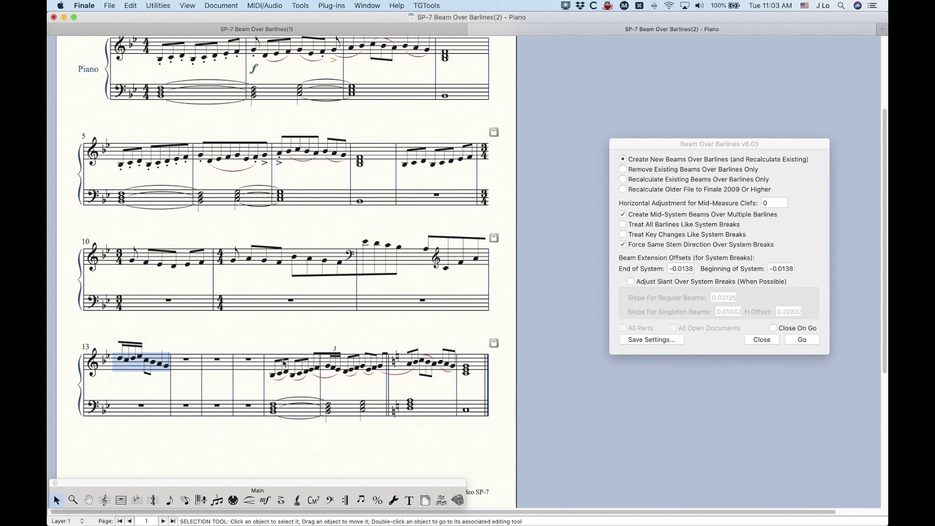
key("Up")
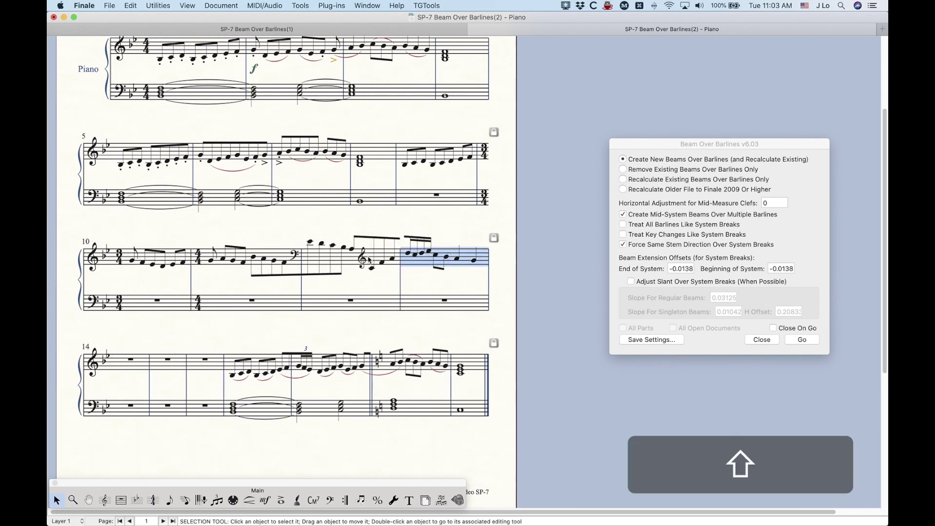
- Create new beams over barlines for treble measures 12 and 13 in the Piano part, and return to the full score
left_click(370, 260, "shift")
left_click(658, 143)
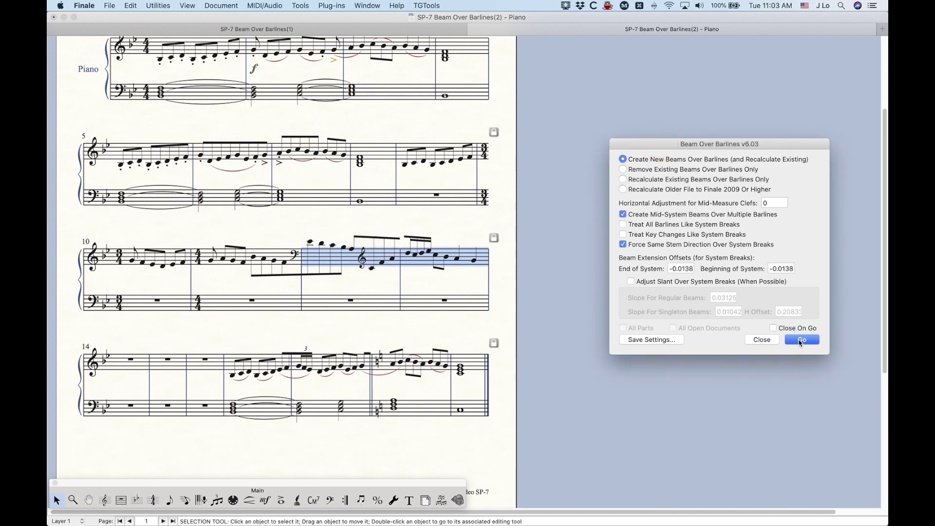
left_click(800, 341)
left_click(217, 6)
left_click(227, 17)
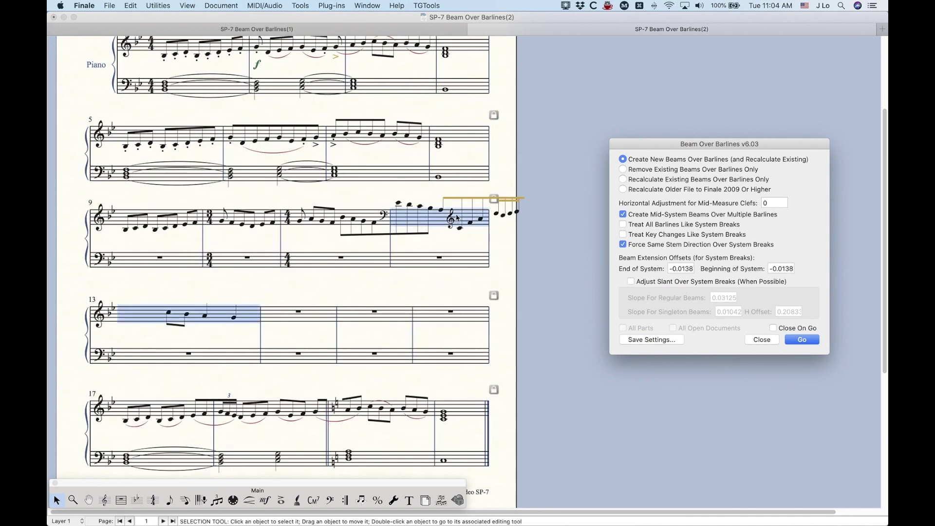
- Undo the last beam creation and clear the measure selection
key("super+z")
key("super+z")
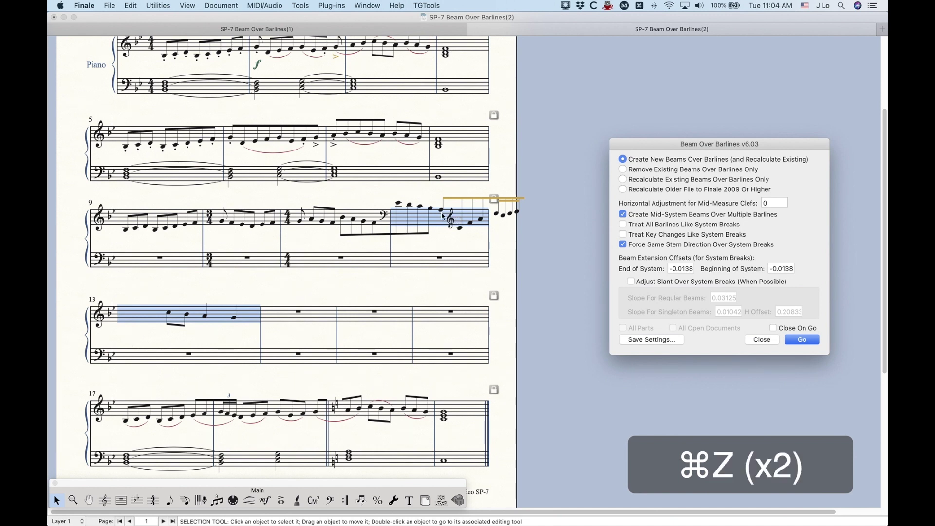
left_click(422, 202)
key("super+z")
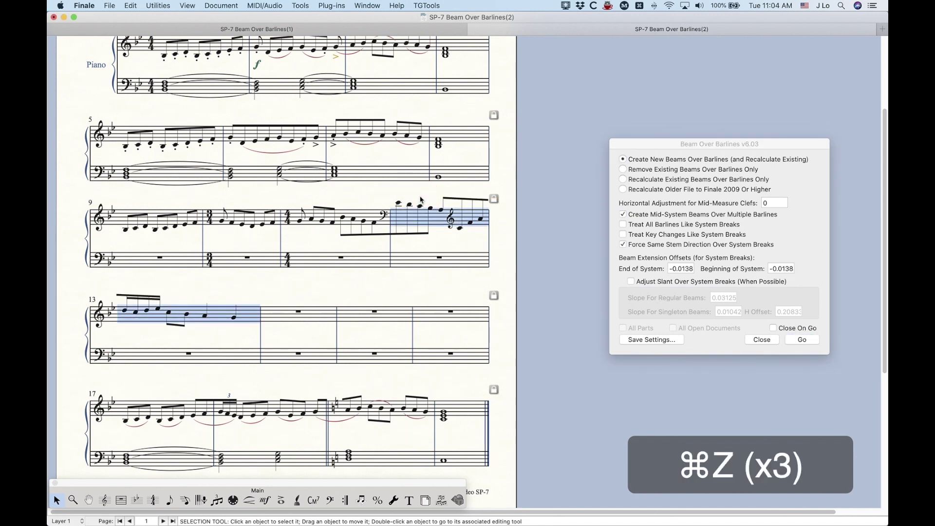
left_click(421, 200)
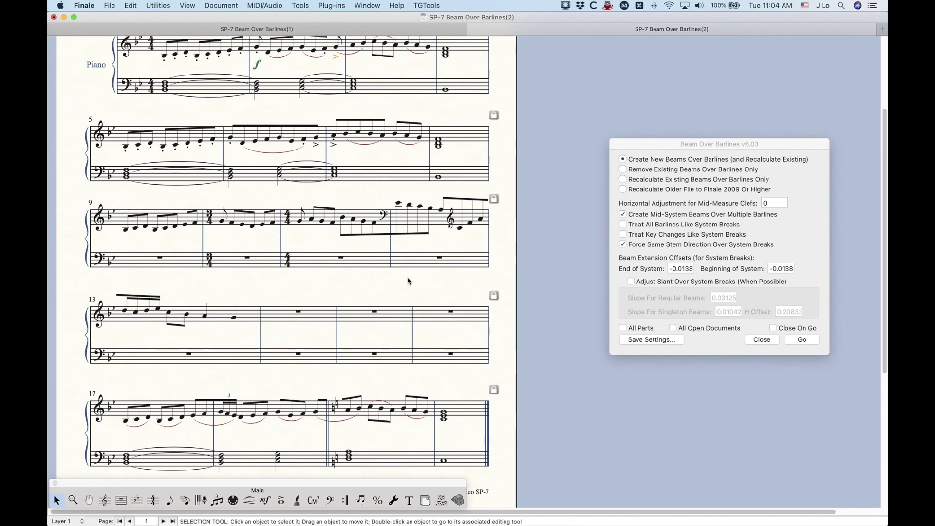
- Compare the beams at measures 12 and 13 in the full score with the same treble measures in the Piano part
scroll(390, 312, "up", 1)
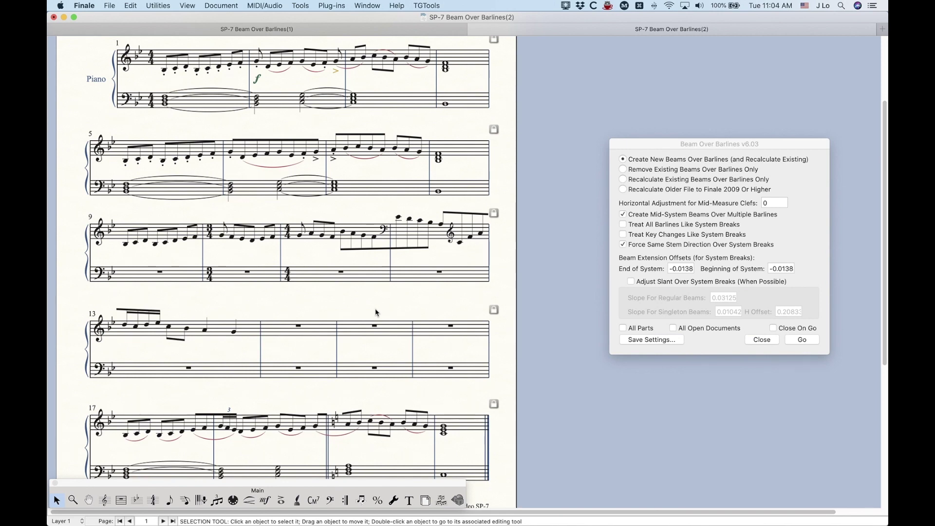
scroll(375, 308, "up", 5)
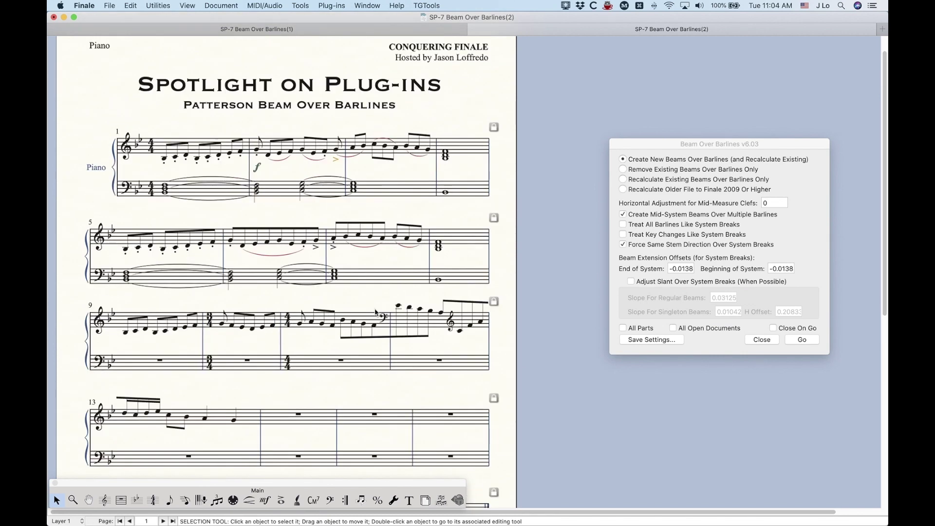
scroll(375, 308, "down", 3)
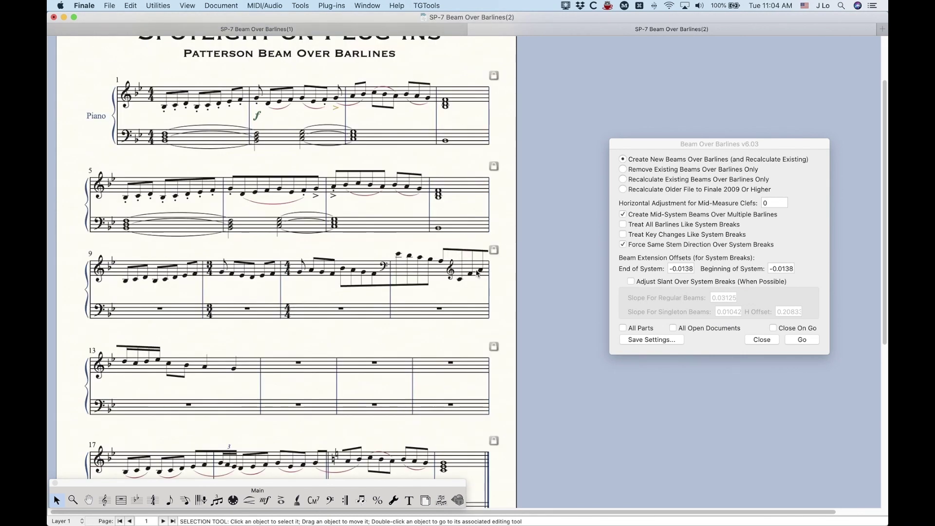
scroll(317, 282, "up", 4)
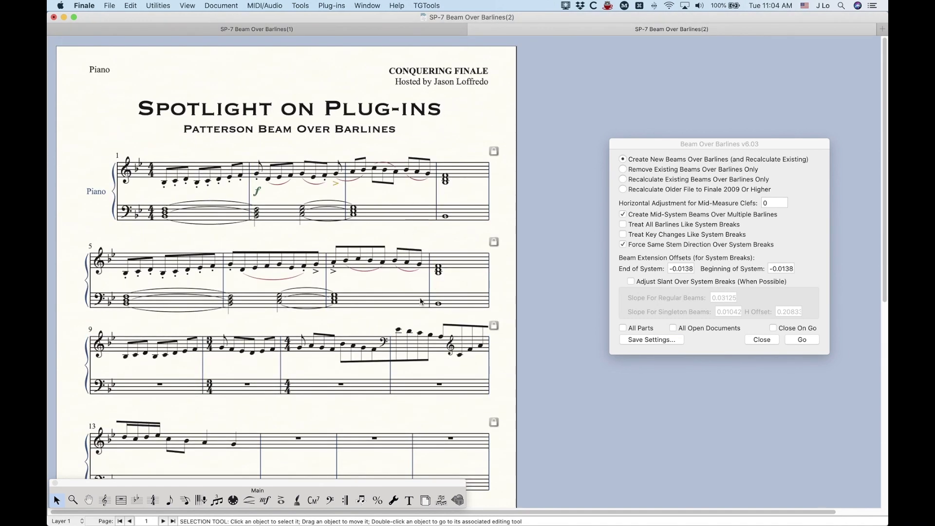
scroll(421, 302, "down", 2)
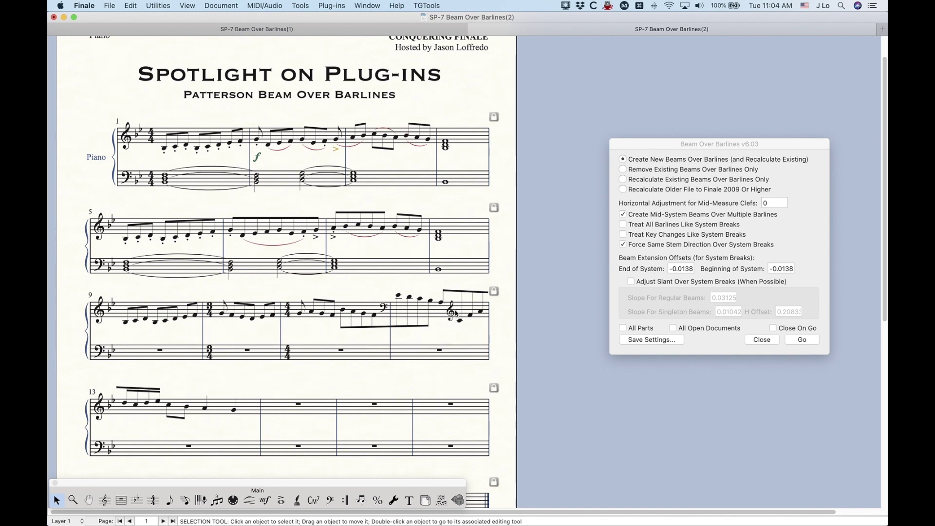
left_click(221, 6)
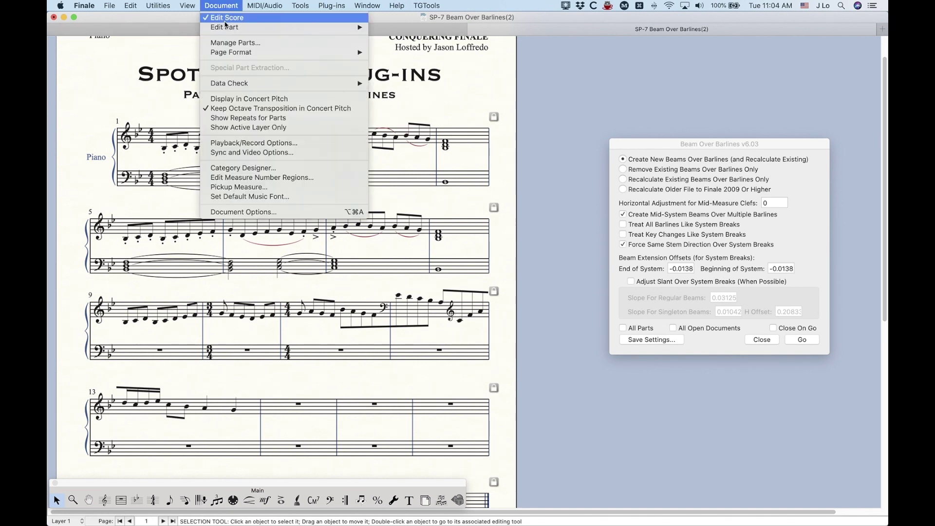
mouse_move(226, 30)
left_click(385, 27)
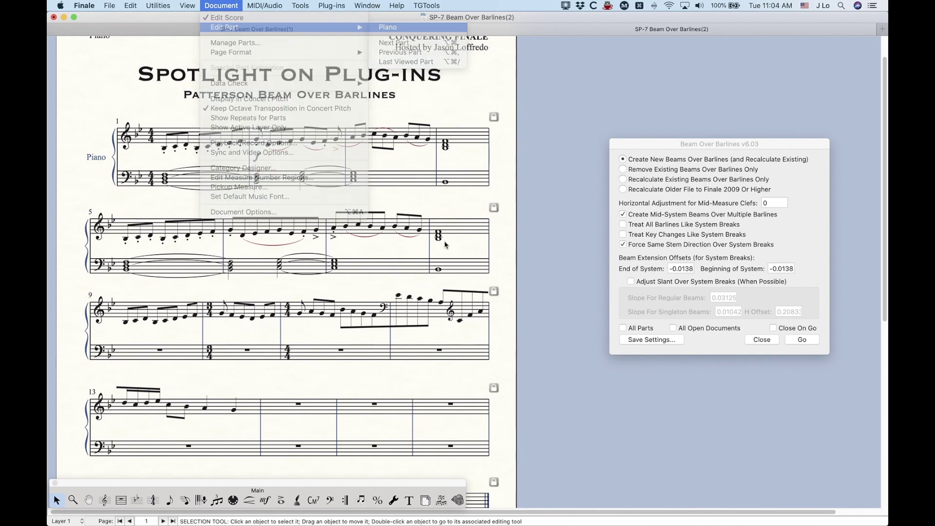
scroll(391, 425, "down", 2)
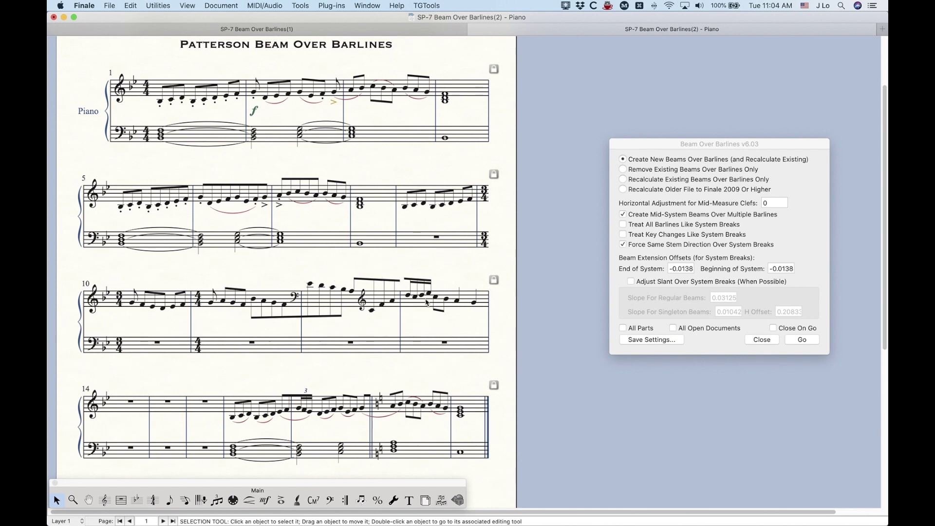
left_click_drag(385, 298, 431, 300)
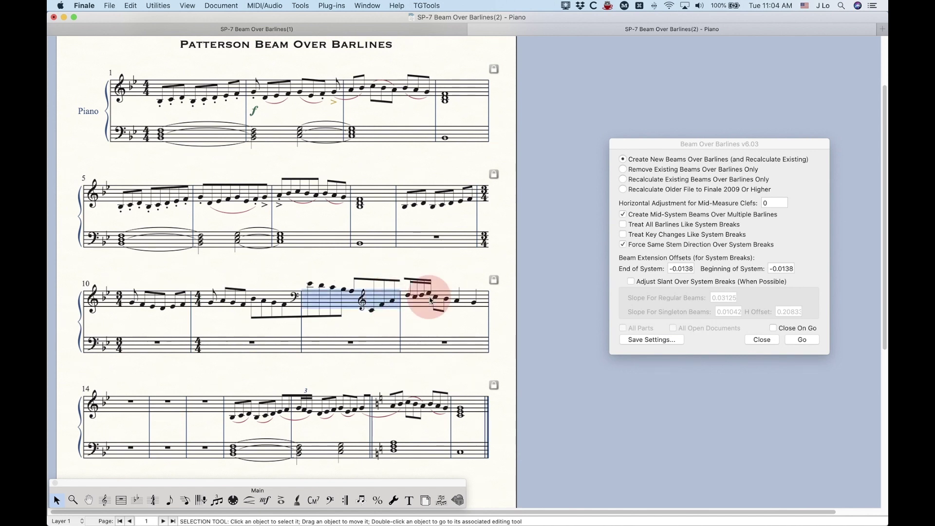
left_click(431, 300)
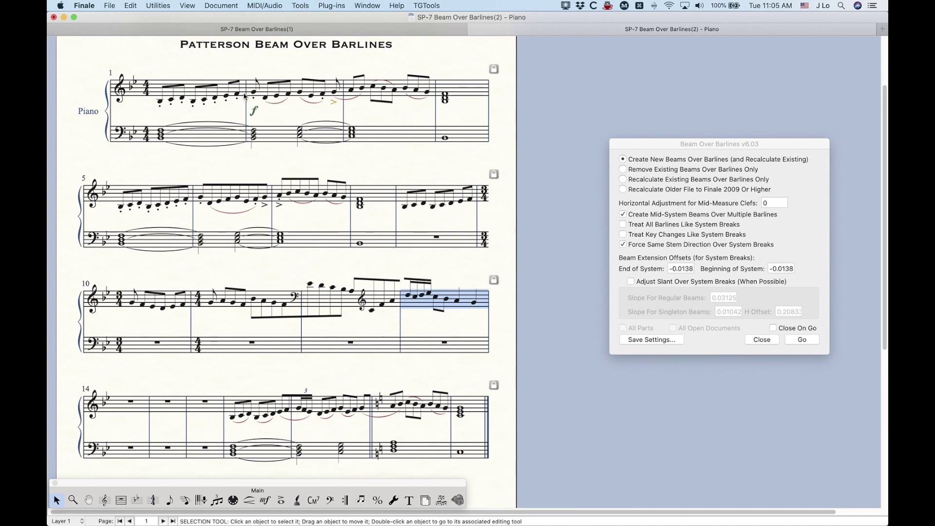
- Return from the Piano part to editing the full score
scroll(279, 272, "up", 3)
scroll(278, 272, "up", 1)
left_click(220, 5)
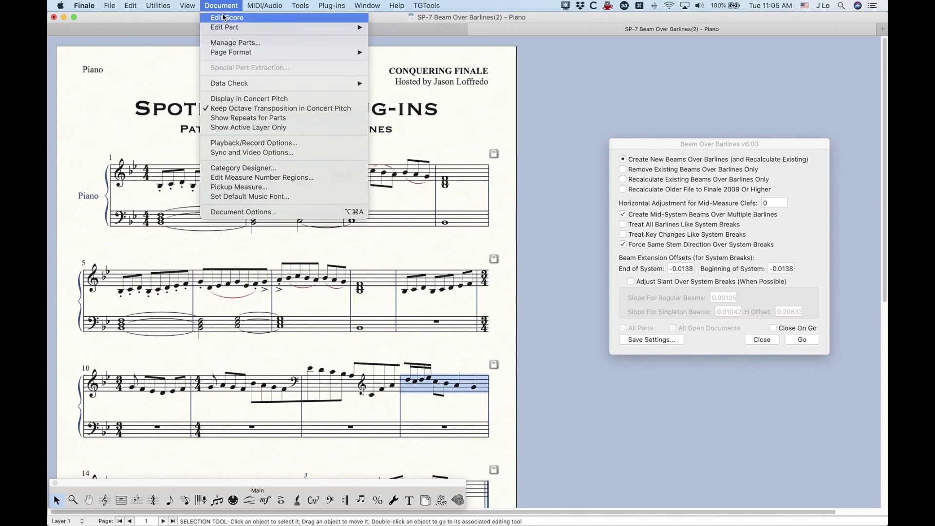
left_click(226, 17)
left_click(303, 66)
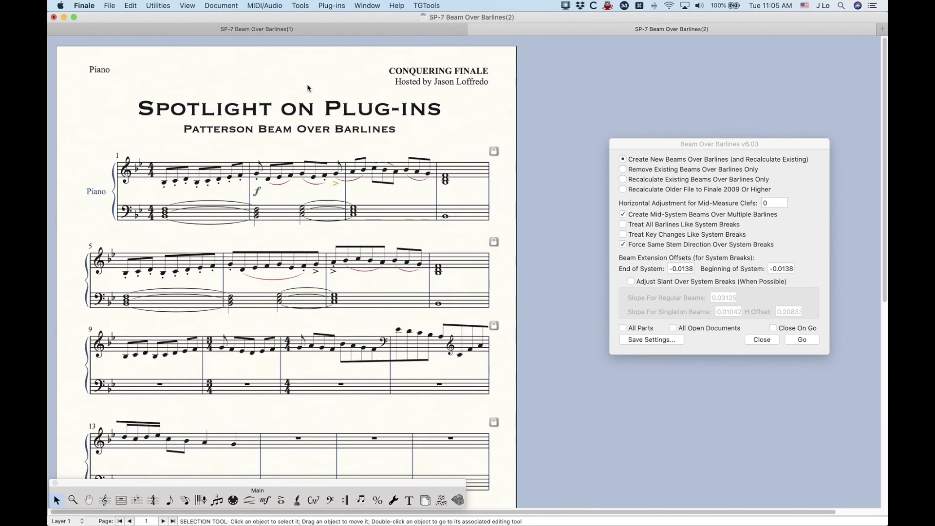
key("super+minus")
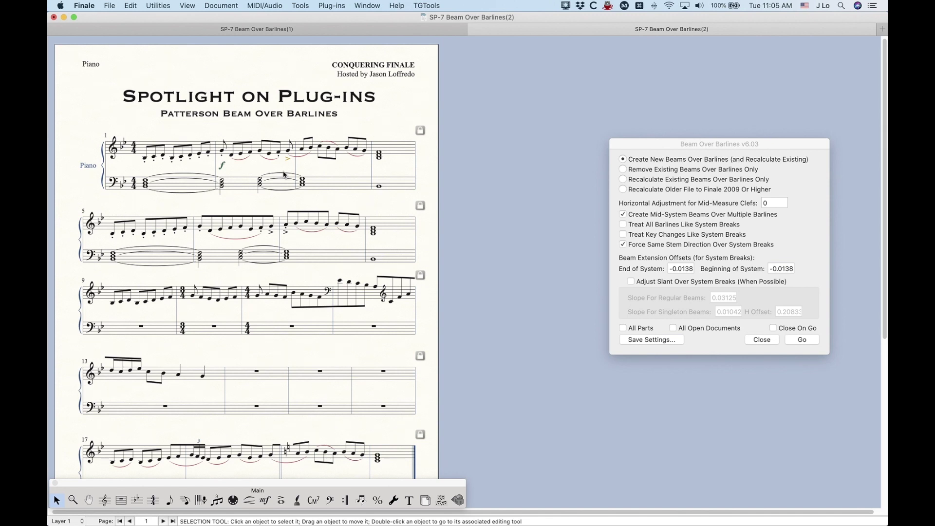
- Reposition the Beam Over Barlines dialog nearer the score and look up the Patterson Plug-Ins category
left_click_drag(740, 147, 671, 121)
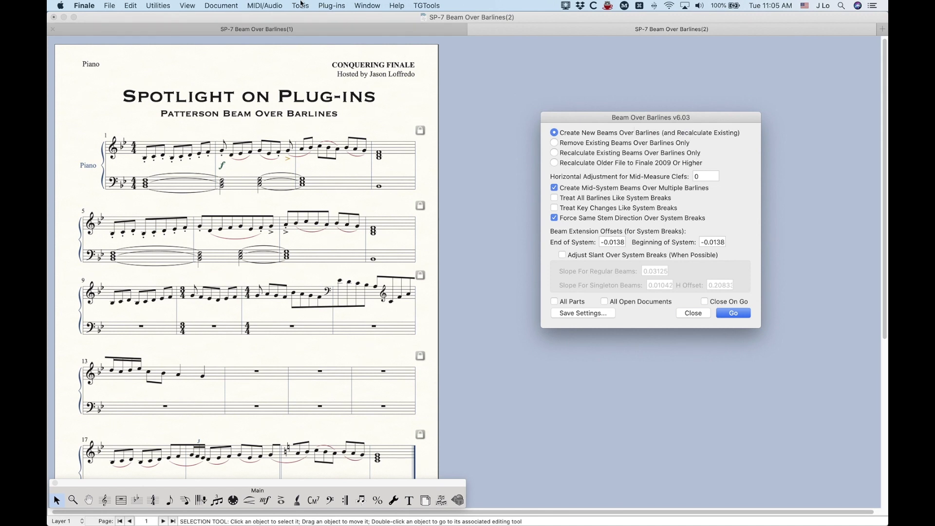
left_click(331, 5)
mouse_move(364, 97)
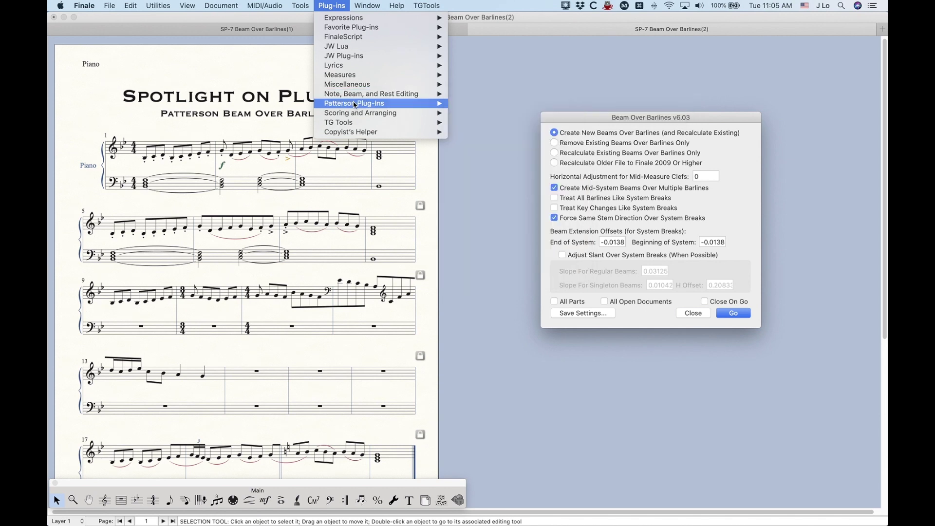
left_click(331, 5)
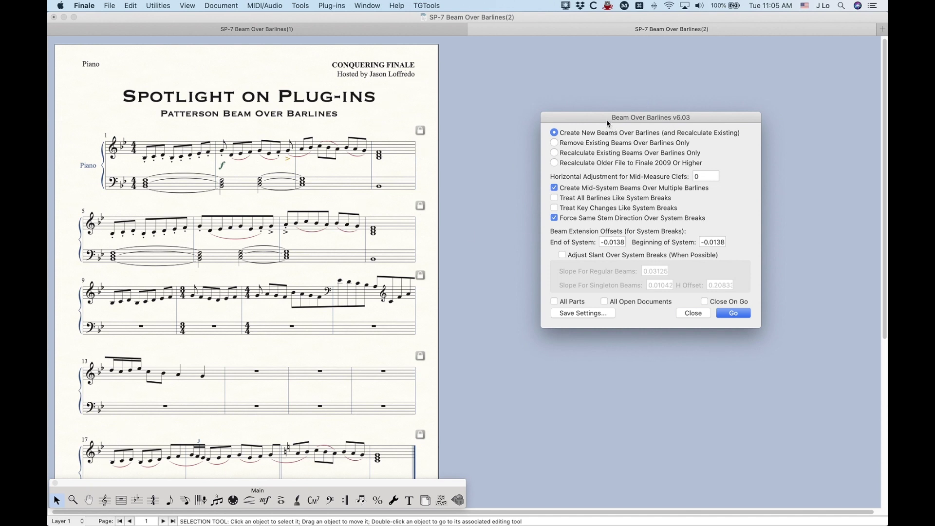
left_click_drag(607, 119, 610, 104)
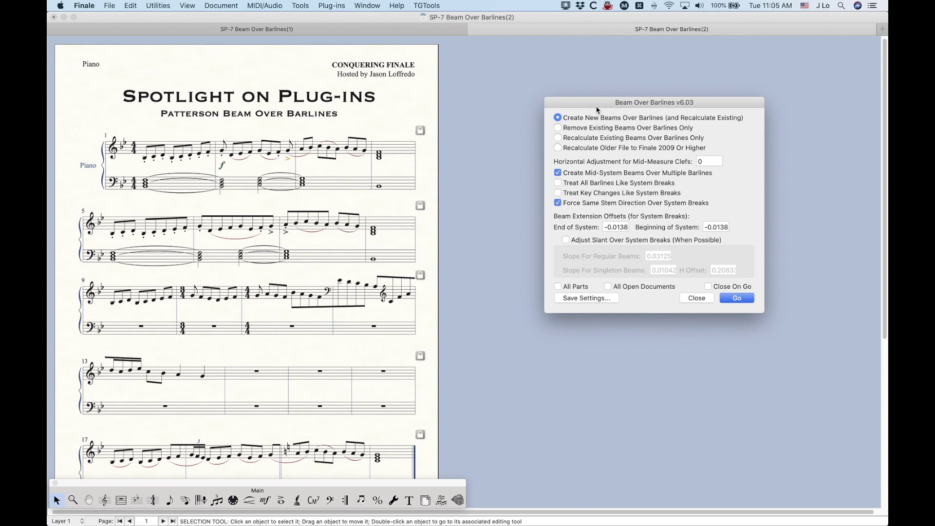